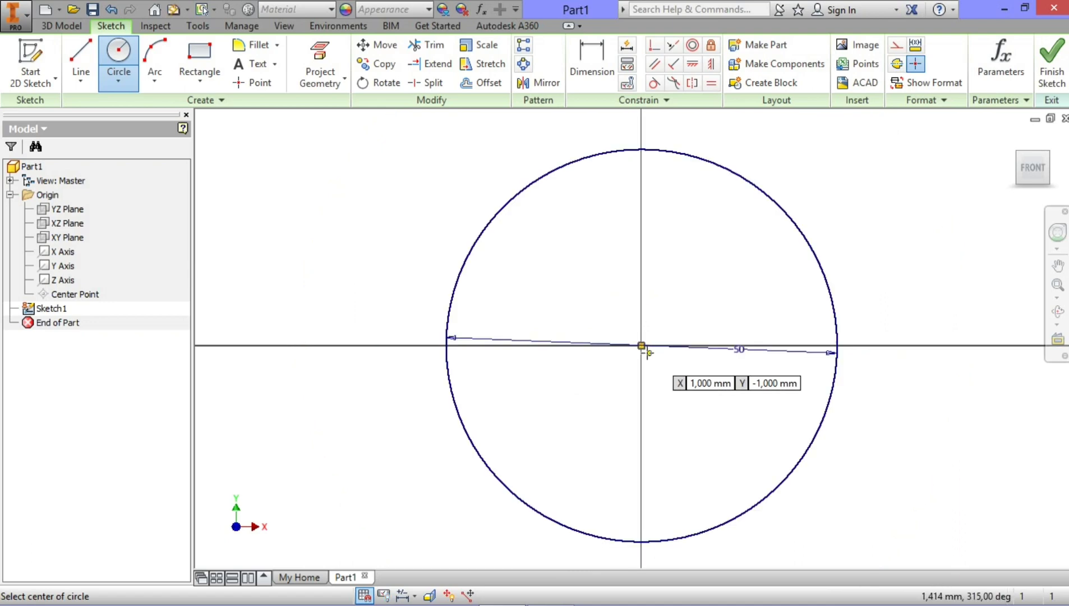
- Draw two circles of 55 mm and 65 mm diameter concentric with the 50 mm circle at the origin
click(642, 345)
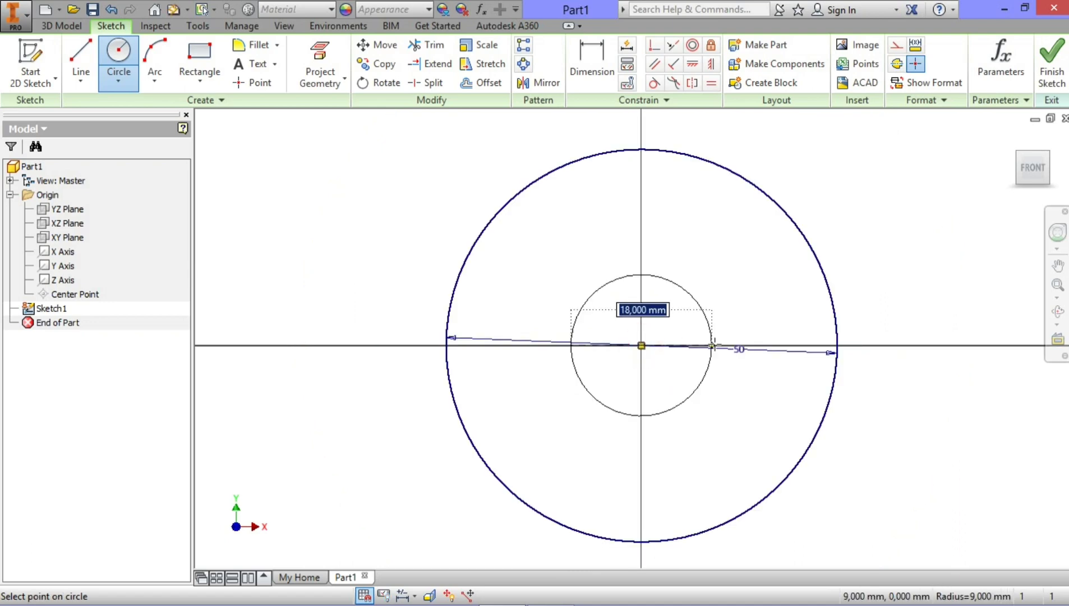
text(55)
key(Return)
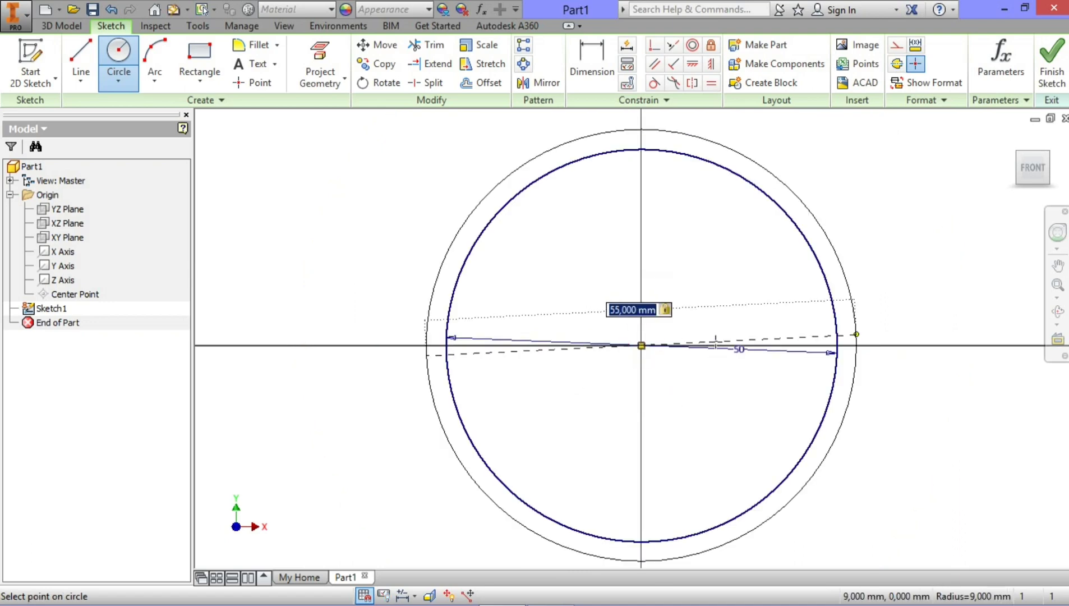
click(641, 346)
click(641, 345)
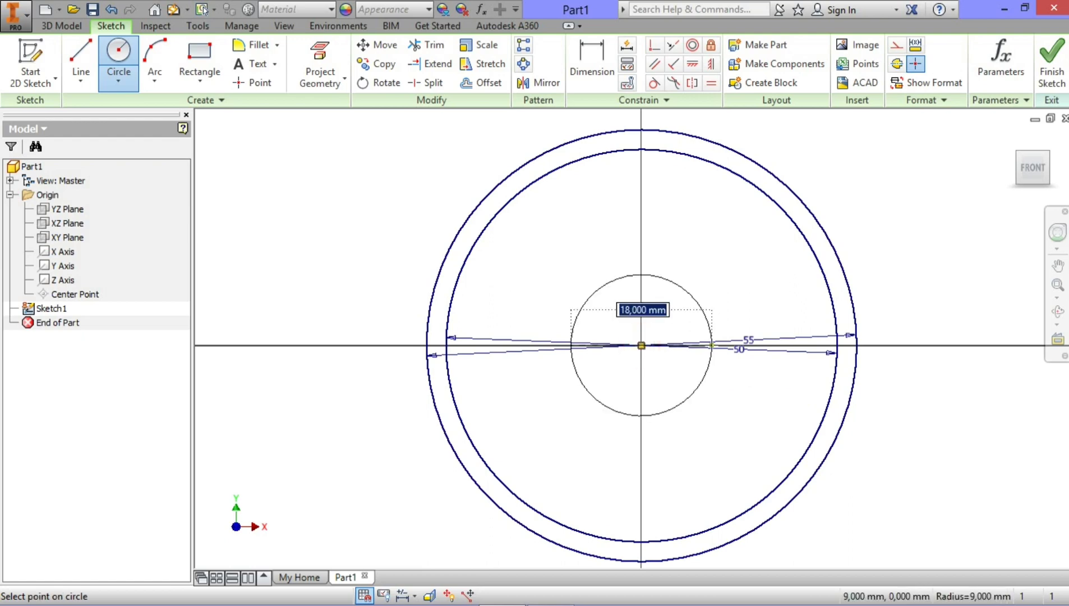
text(65)
key(Return)
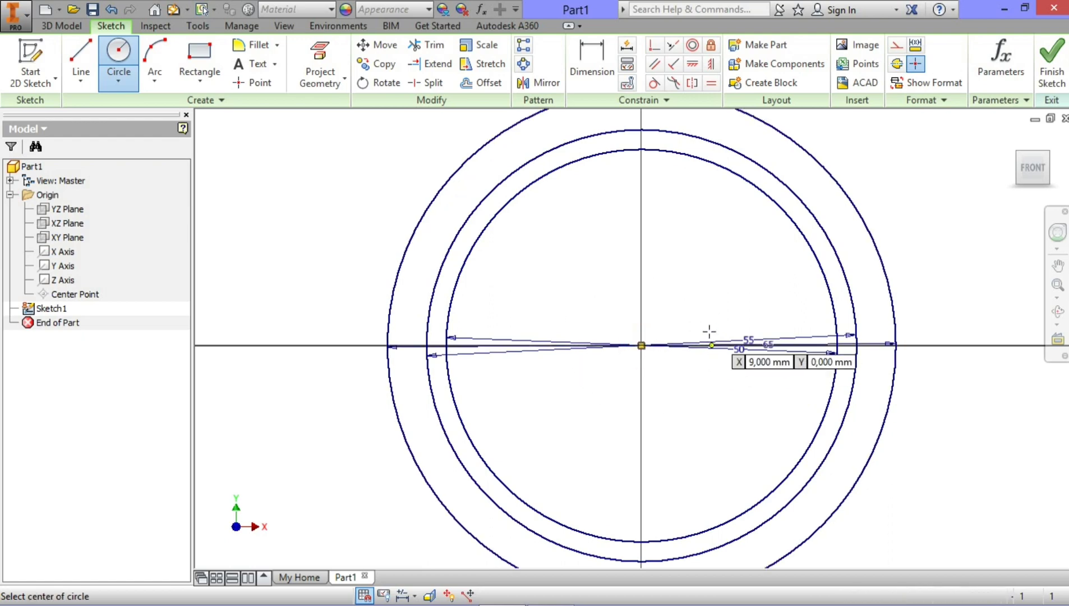
- Draw a vertical line from the circles' centre up to the top of the 65 mm circle
middle_drag(686, 361, 614, 436)
click(81, 56)
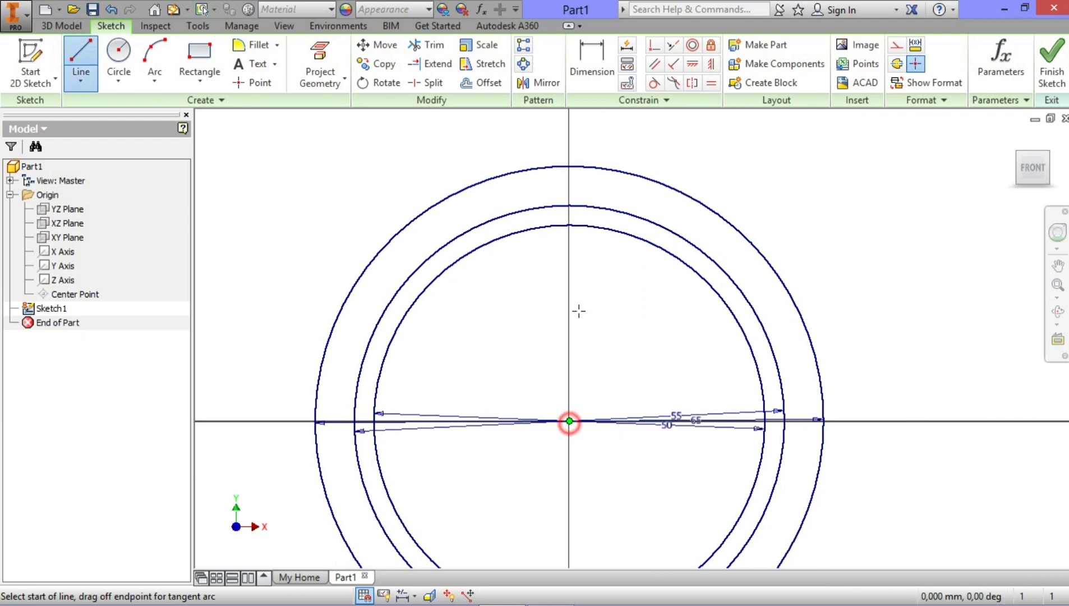
click(569, 421)
click(569, 166)
key(Escape)
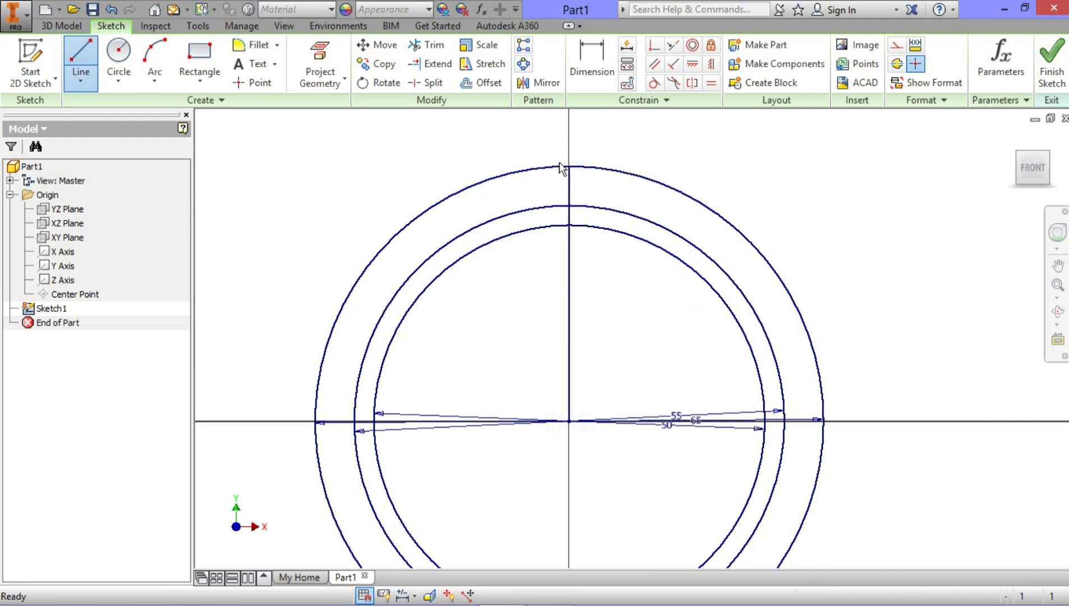
- Offset the vertical centre line by 1 mm to each side
click(481, 84)
click(570, 257)
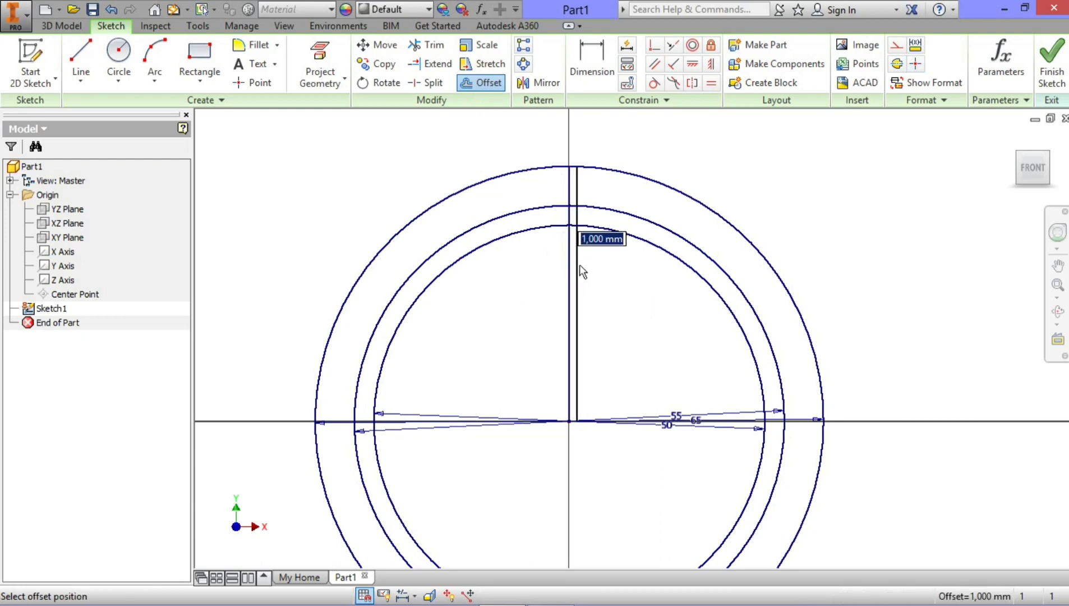
text(1)
key(Return)
click(568, 262)
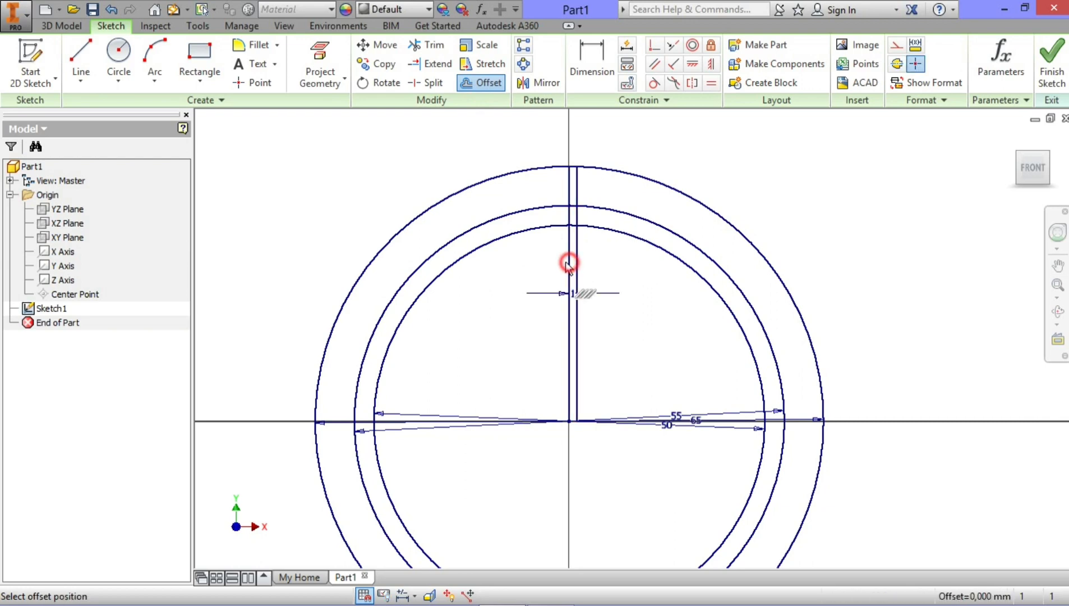
text(1)
key(Return)
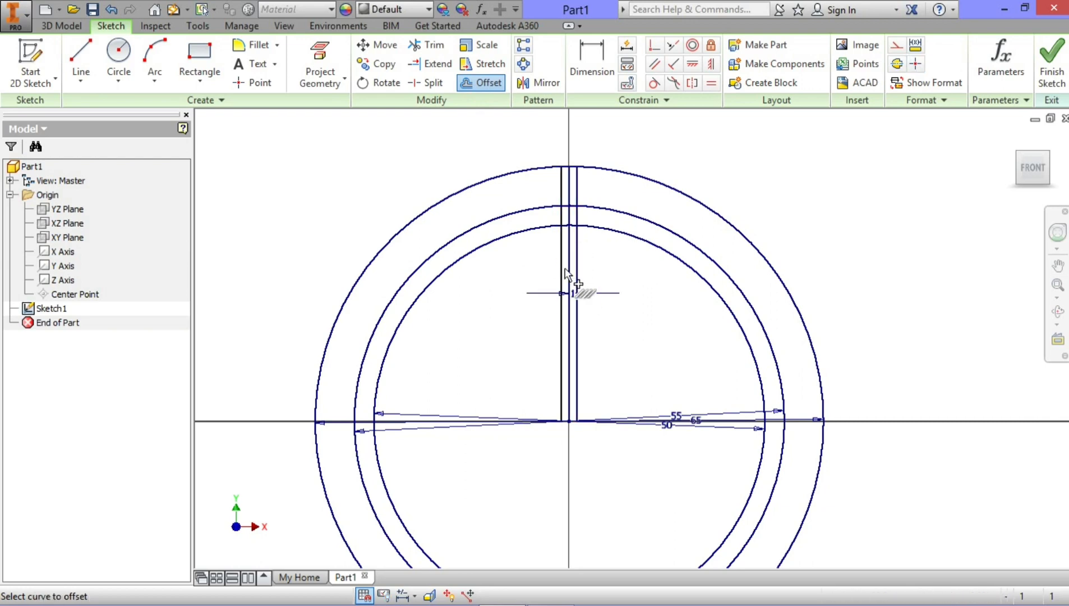
- Offset the vertical centre line by 3 mm to each side
click(563, 281)
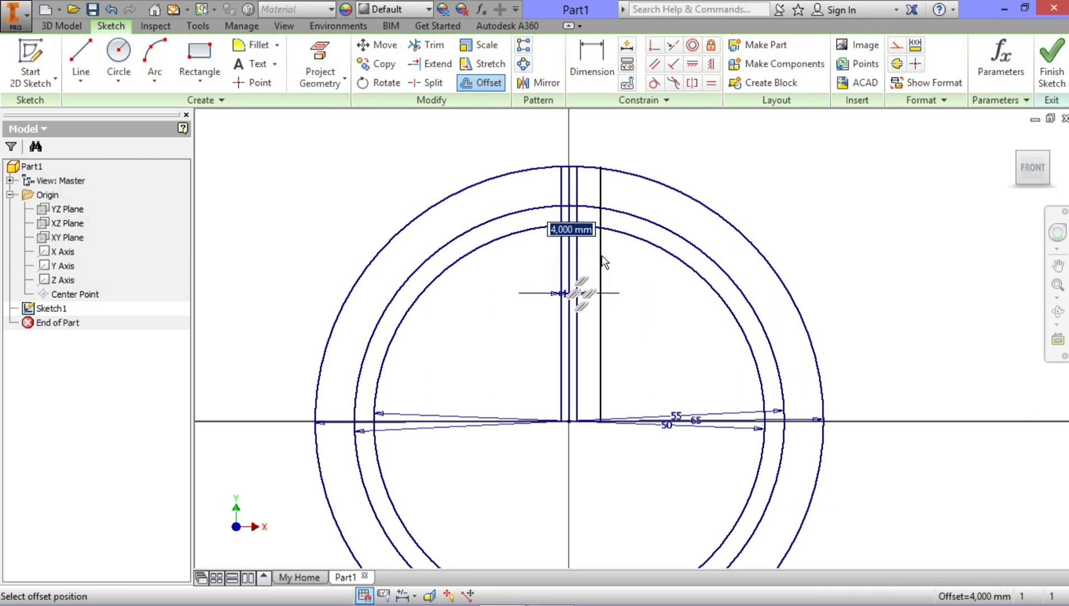
text(3)
key(Return)
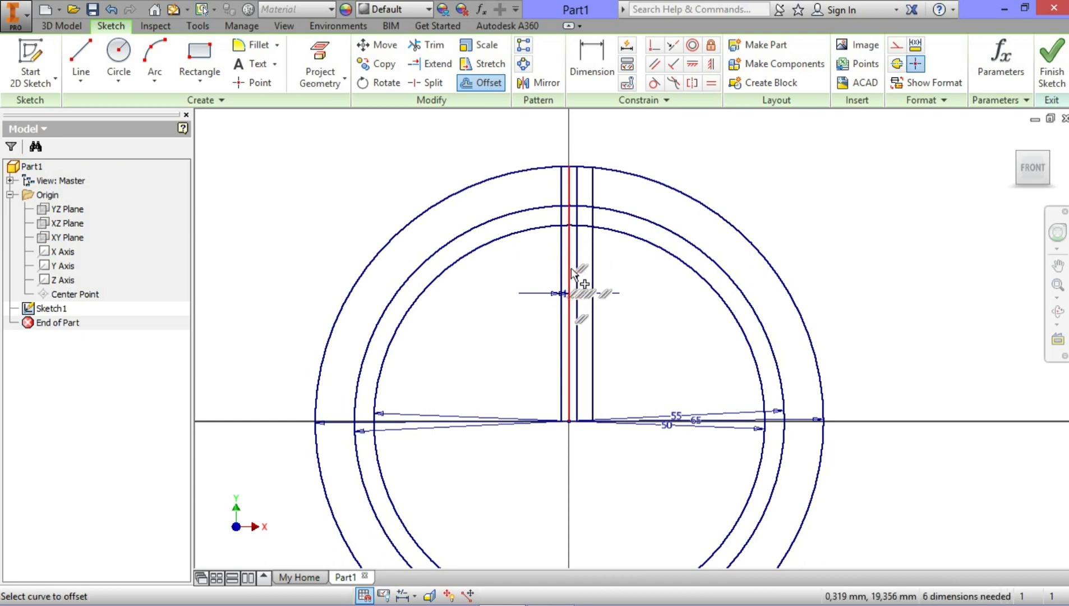
click(568, 268)
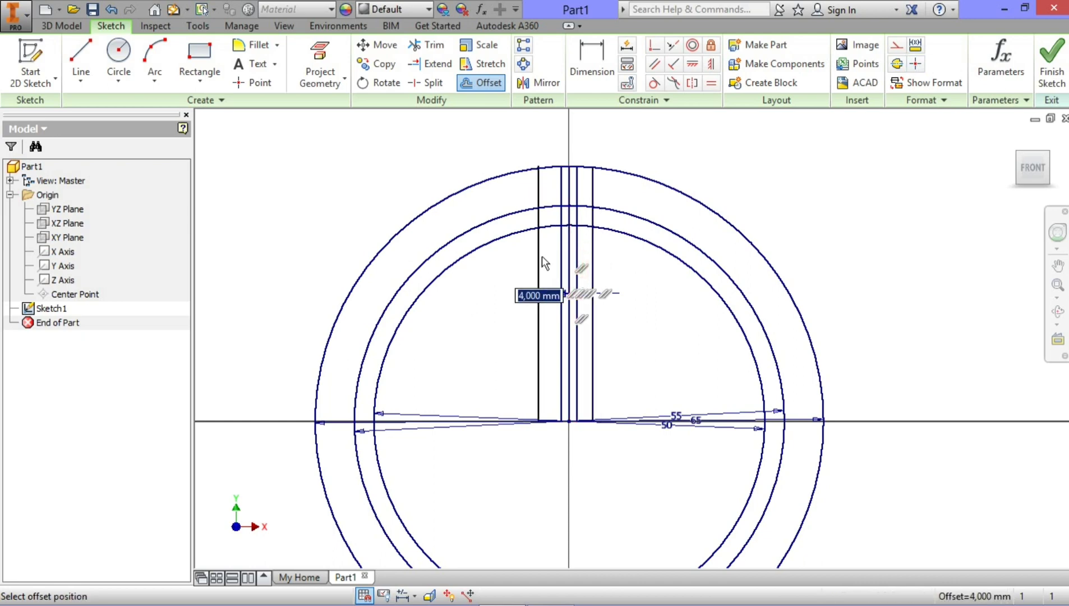
text(3)
key(Return)
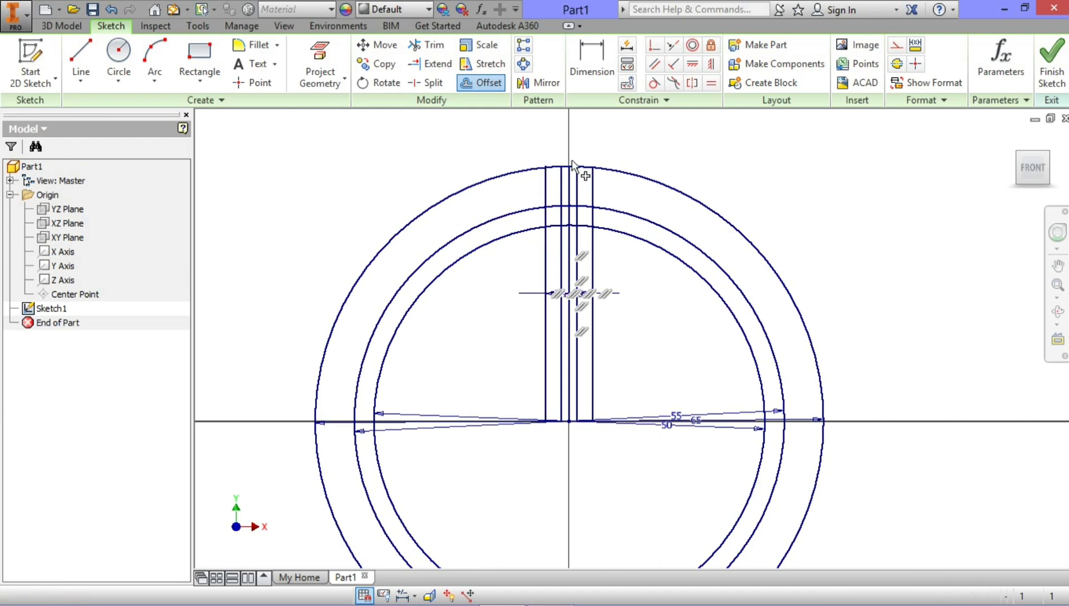
- Draw the left tooth flank as a three-point arc from the 50 mm circle to the 65 mm circle, passing through the 55 mm circle
scroll(581, 153, up, 3)
scroll(581, 153, down, 3)
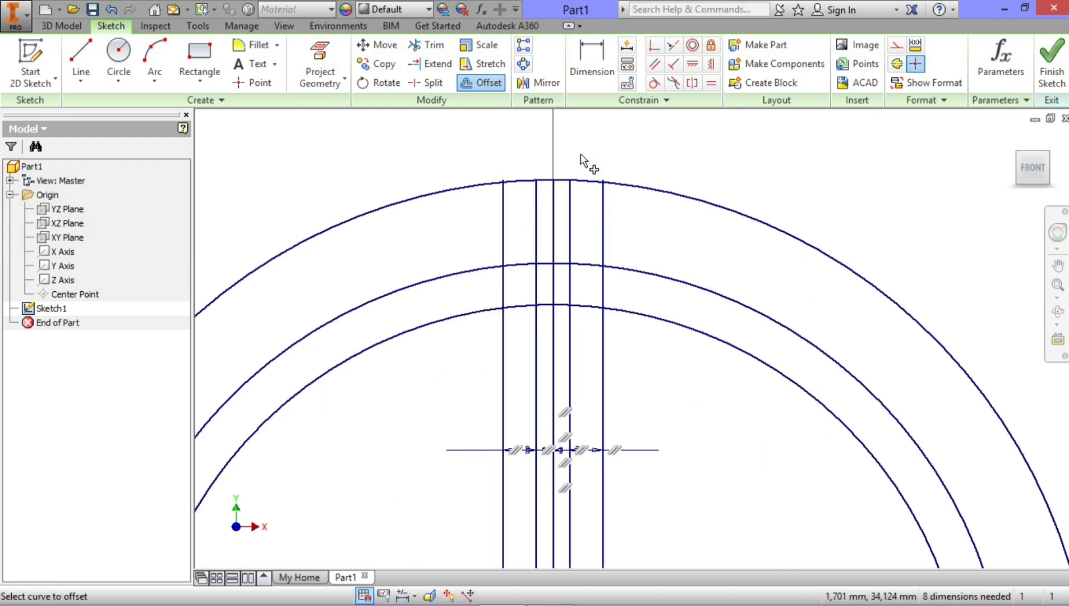
scroll(581, 153, down, 2)
click(159, 56)
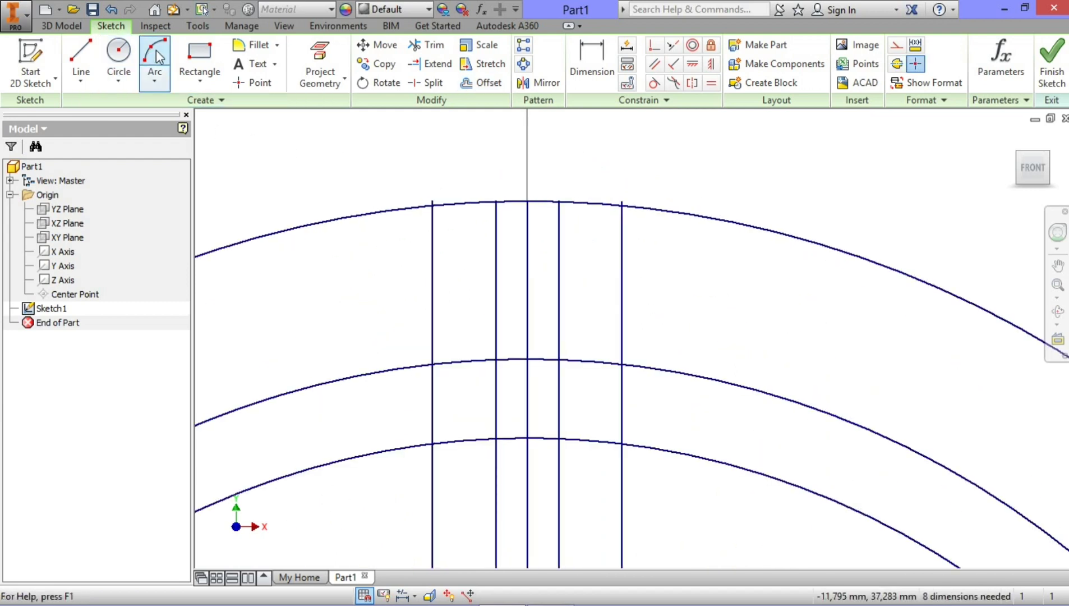
click(156, 81)
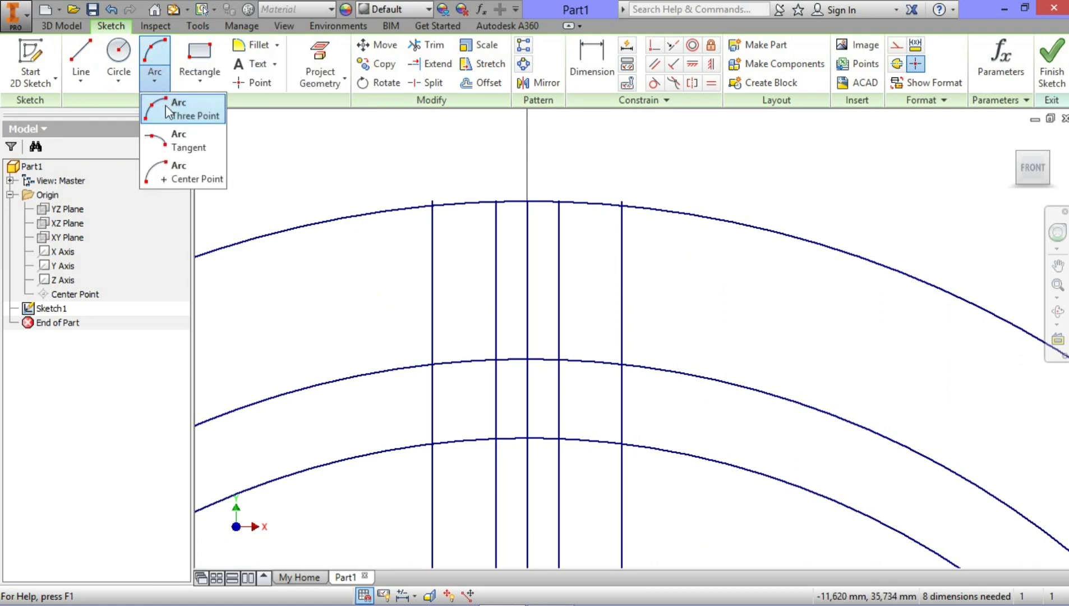
click(185, 118)
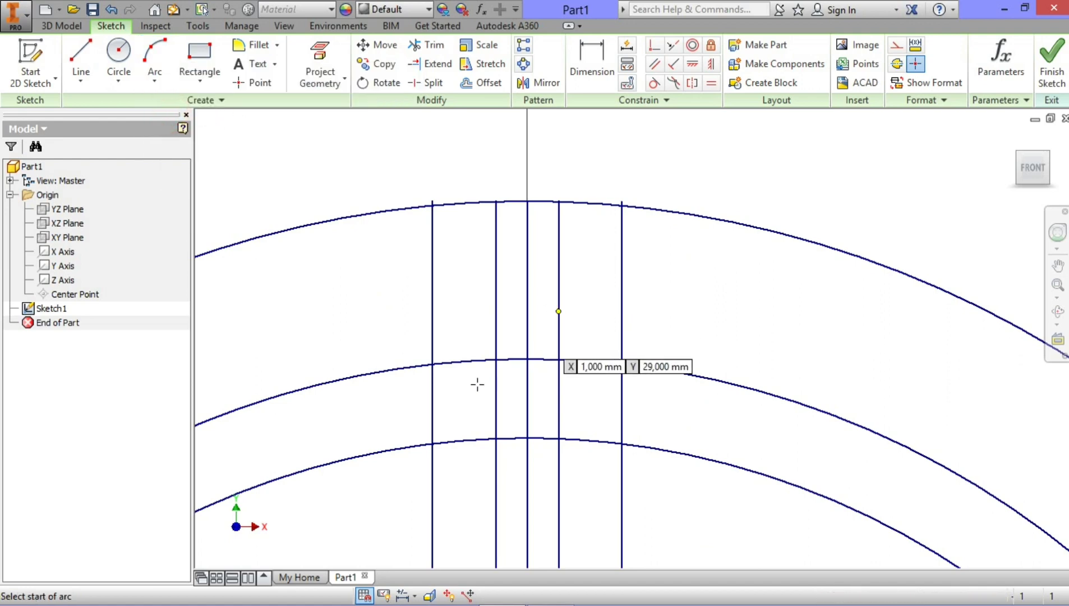
click(432, 444)
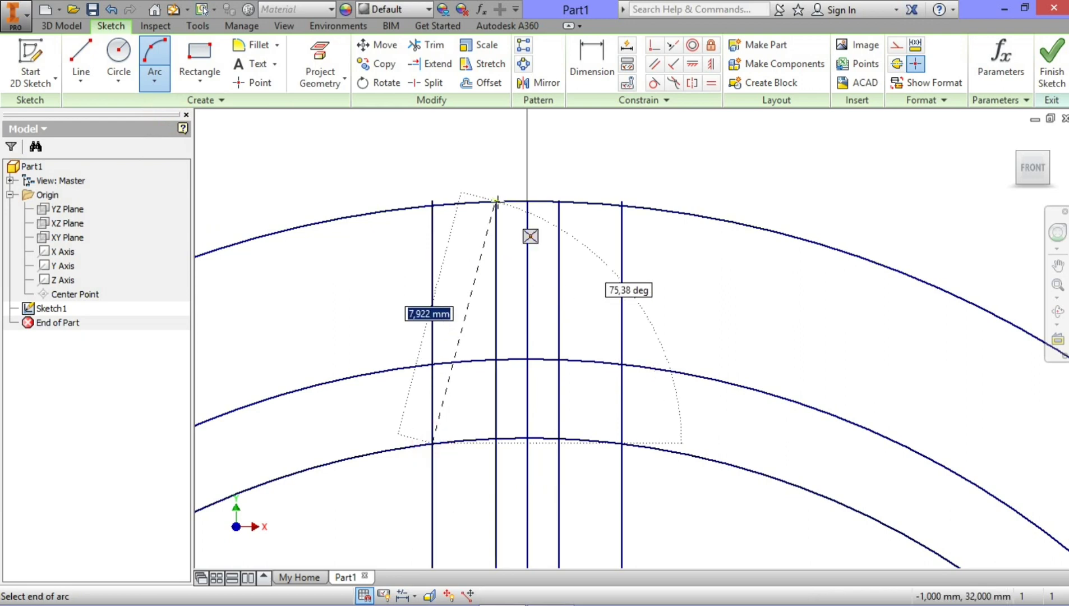
click(496, 202)
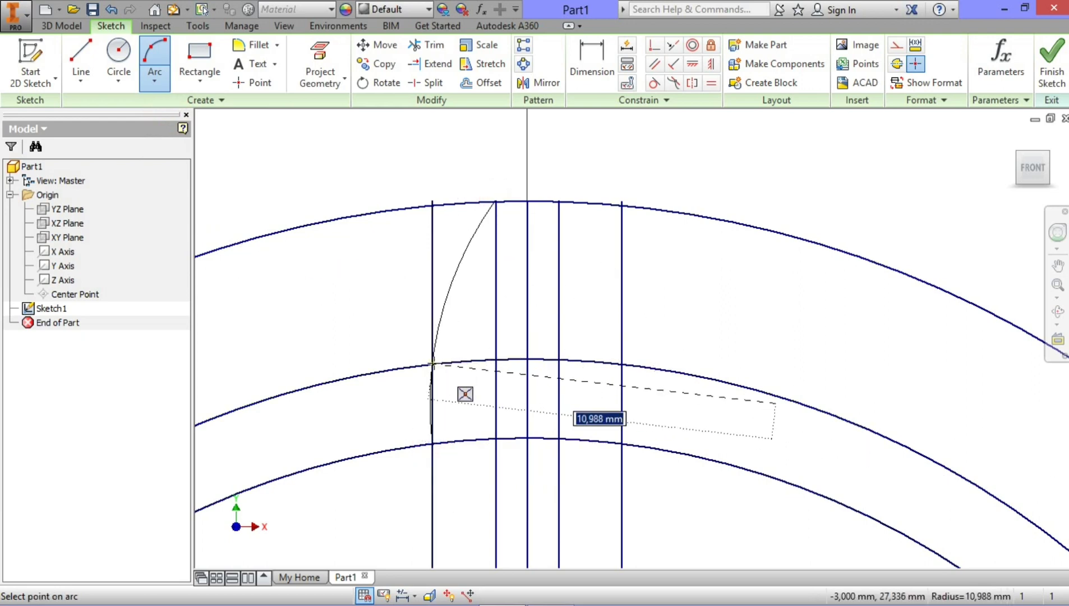
click(434, 363)
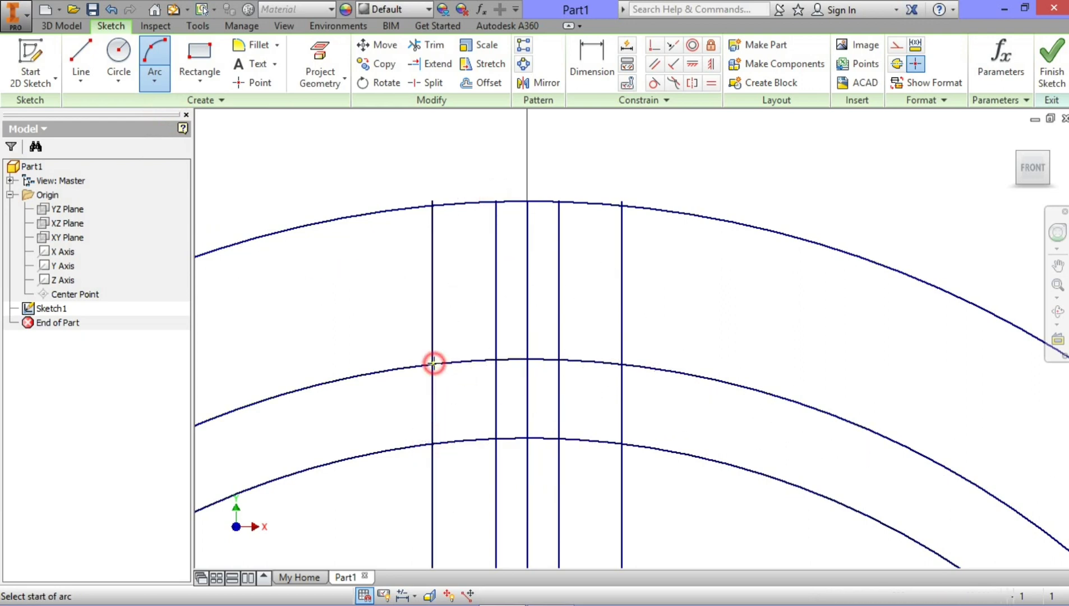
- Draw the matching right tooth flank as a three-point arc between the 65 mm and 50 mm circles, through the 55 mm circle
click(559, 201)
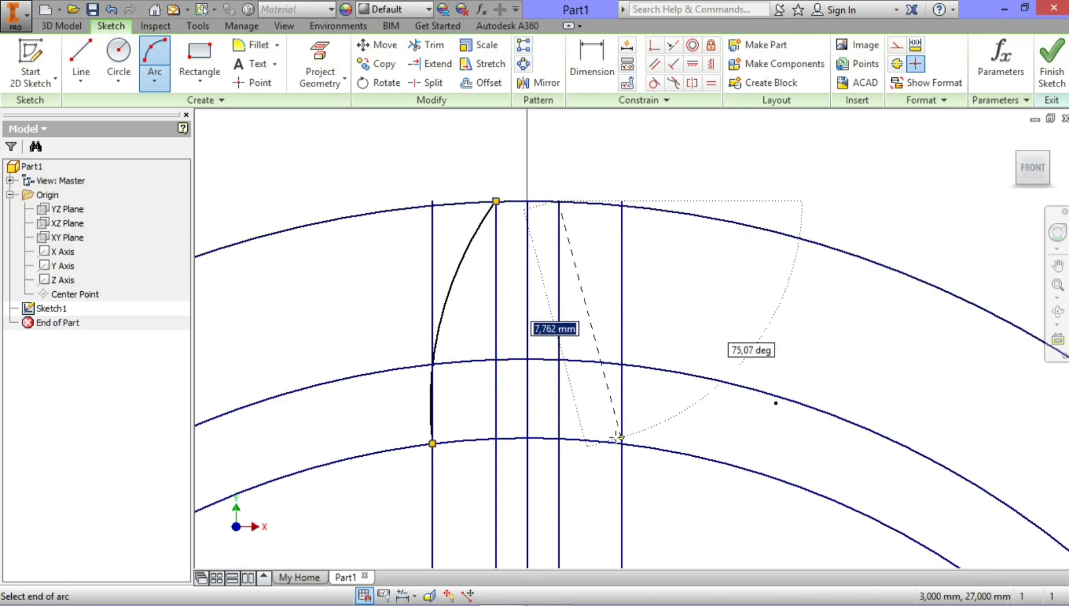
click(621, 443)
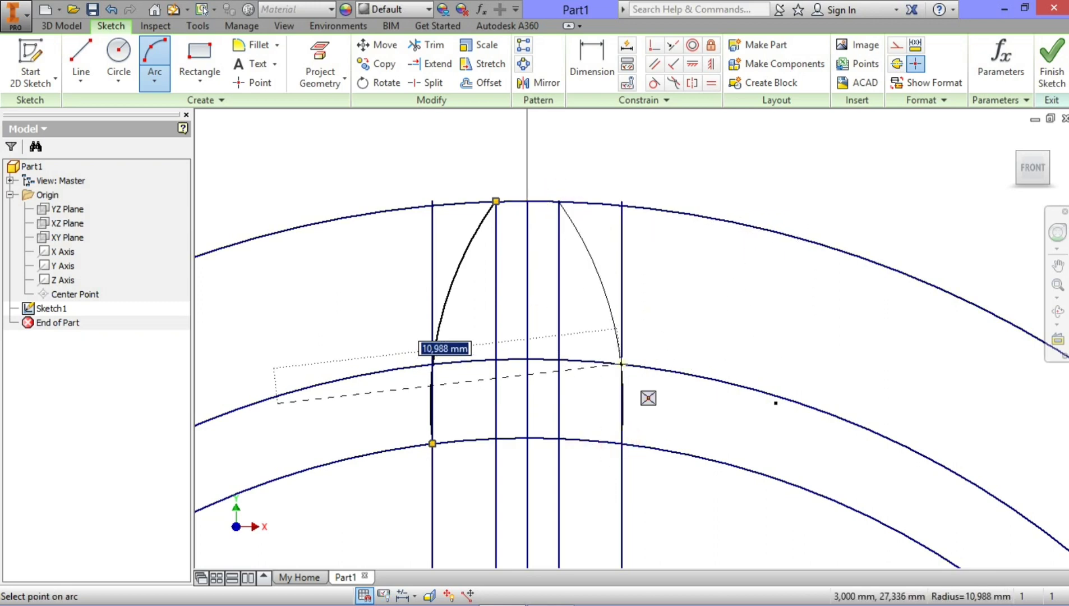
click(621, 364)
key(Escape)
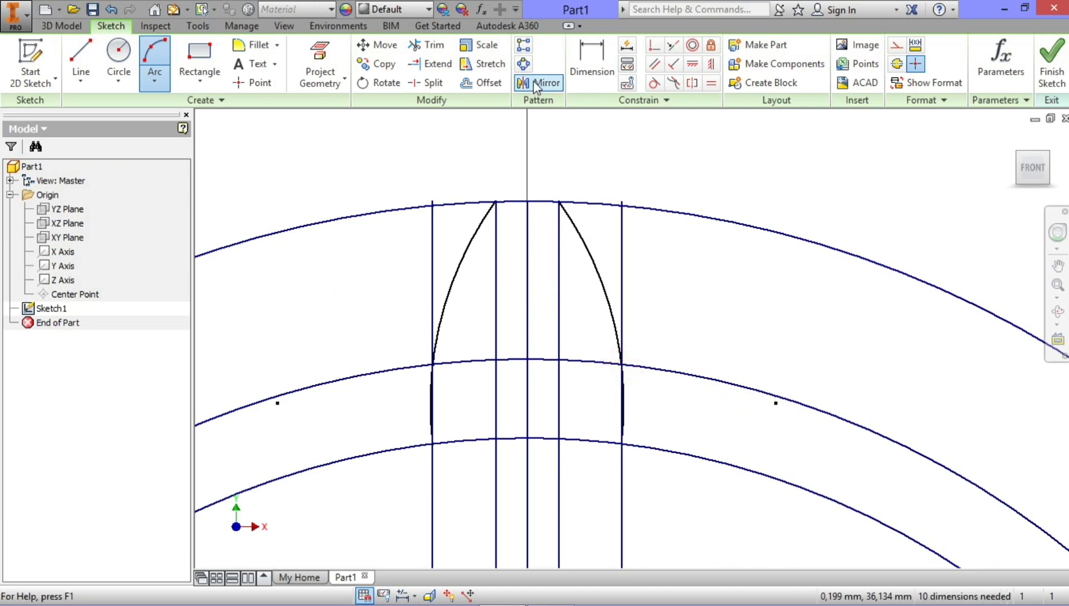
- Trim the 65 mm circle on both sides of the tooth tip, between the flank ends and the outermost vertical lines
click(435, 50)
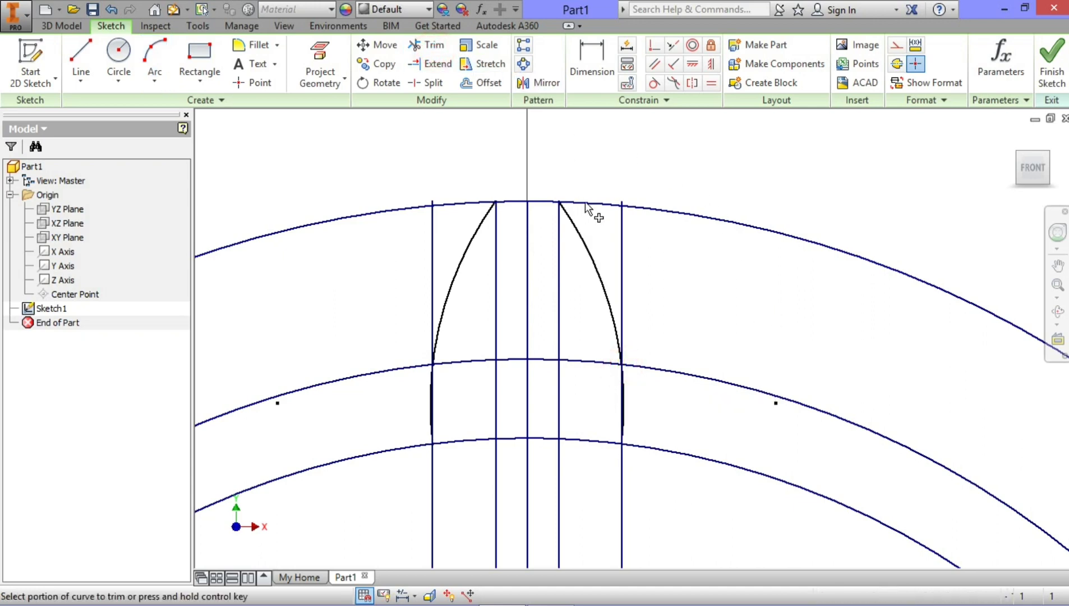
click(585, 202)
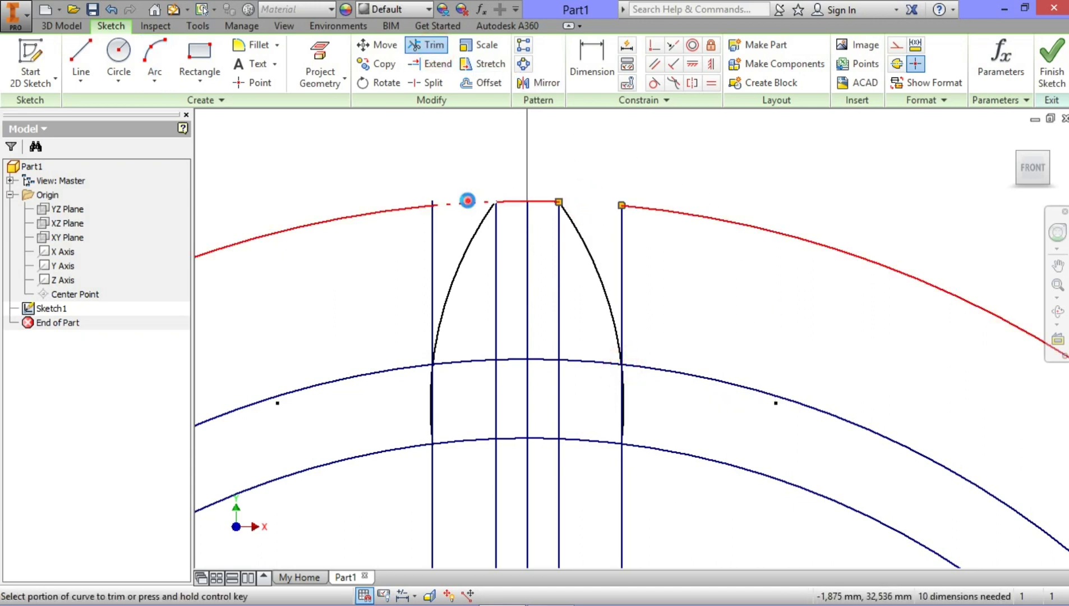
click(469, 201)
ctrl+click(431, 334)
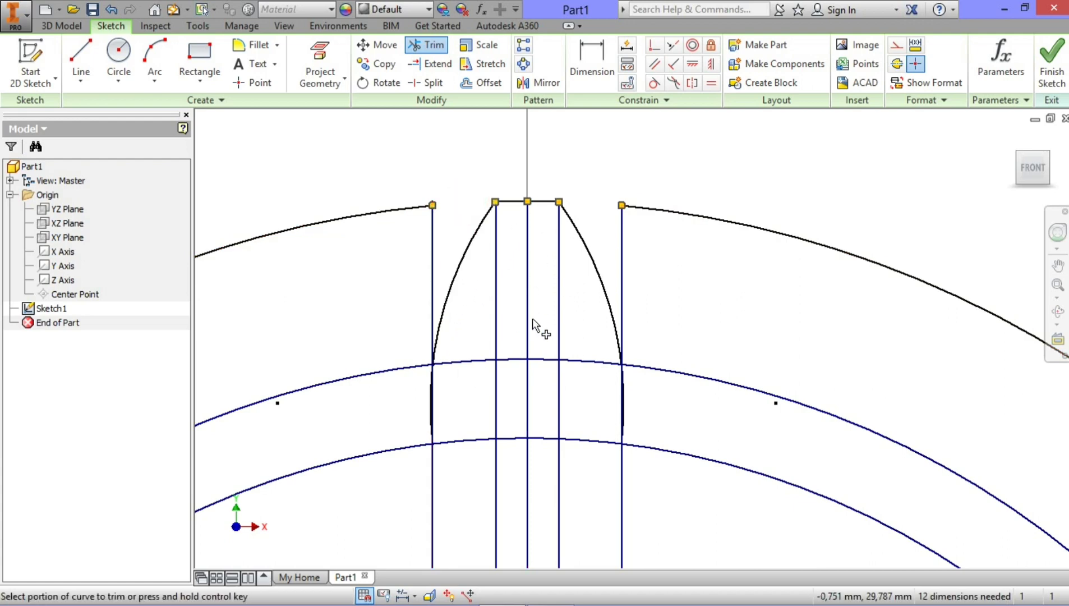
key(Escape)
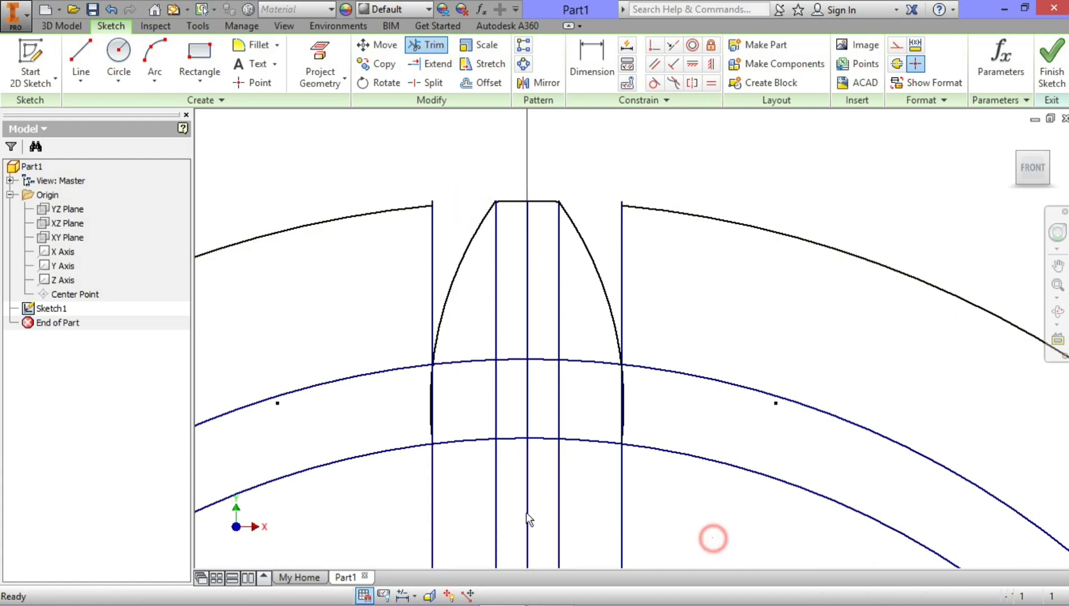
- Delete the vertical helper lines, the 55 mm circle and the rest of the outer circle, keeping only the tooth and the 50 mm circle
drag(713, 538, 412, 501)
key(Delete)
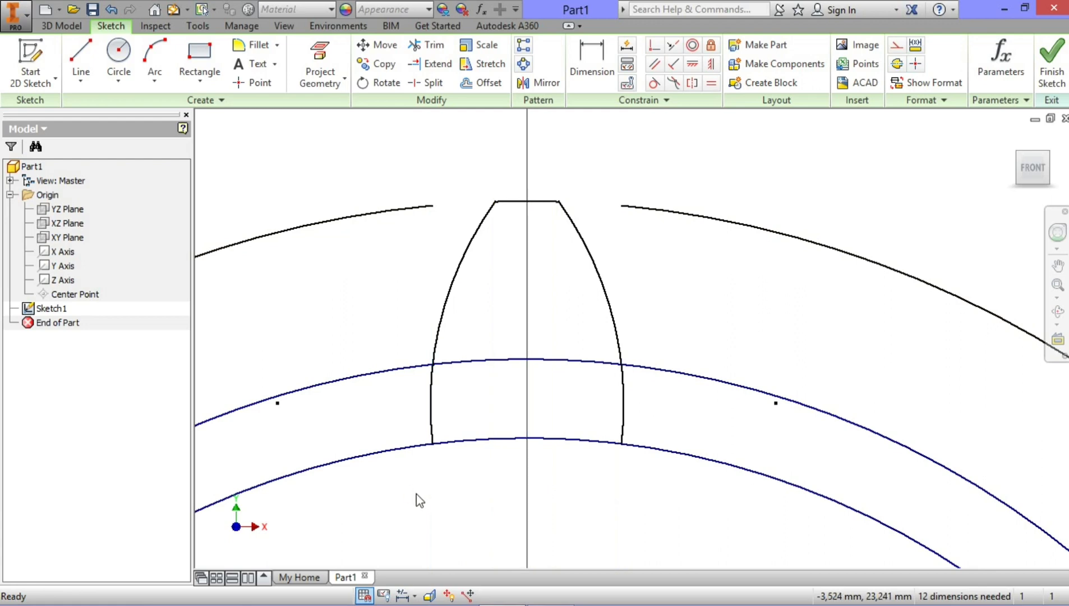
click(667, 369)
key(Delete)
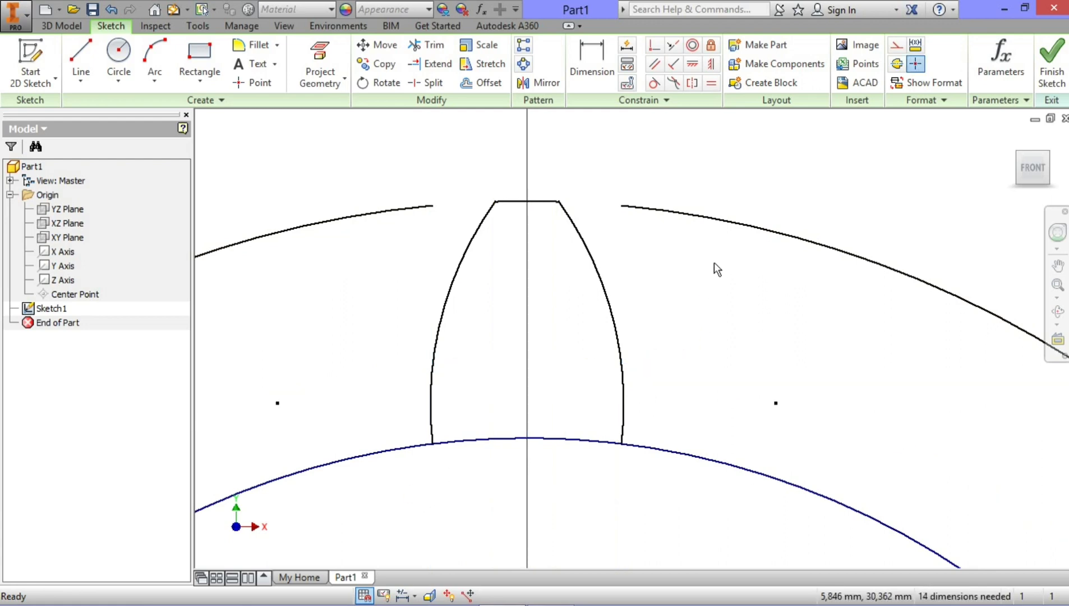
click(710, 218)
key(Delete)
- Create a circular pattern of the tooth's two flanks and tip line around the 50 mm circle's centre, with 20 instances over 360 degrees
scroll(692, 241, down, 10)
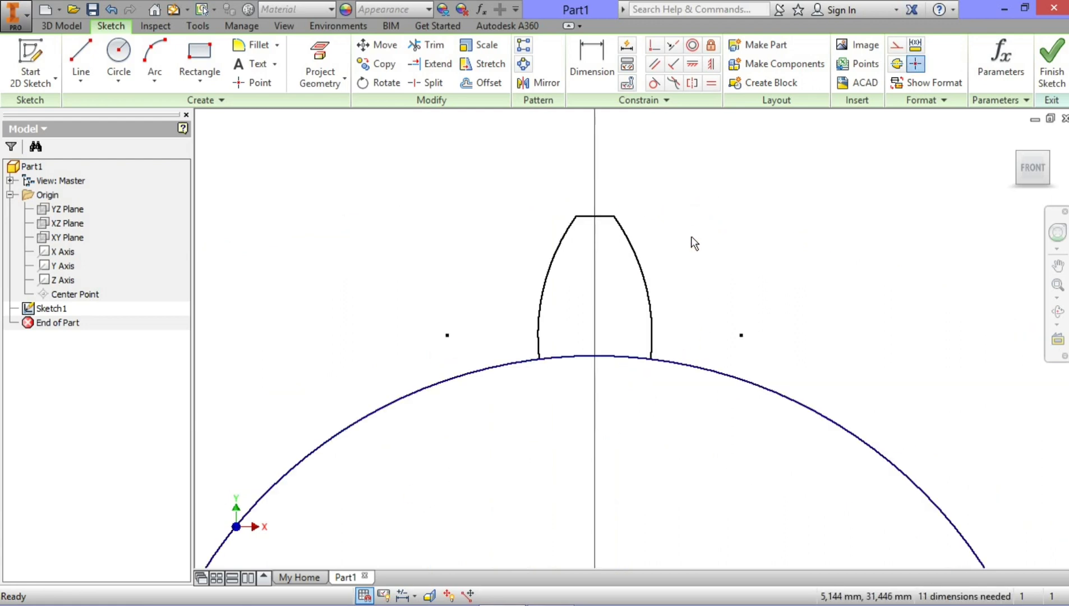
scroll(729, 255, up, 5)
middle_drag(757, 272, 697, 212)
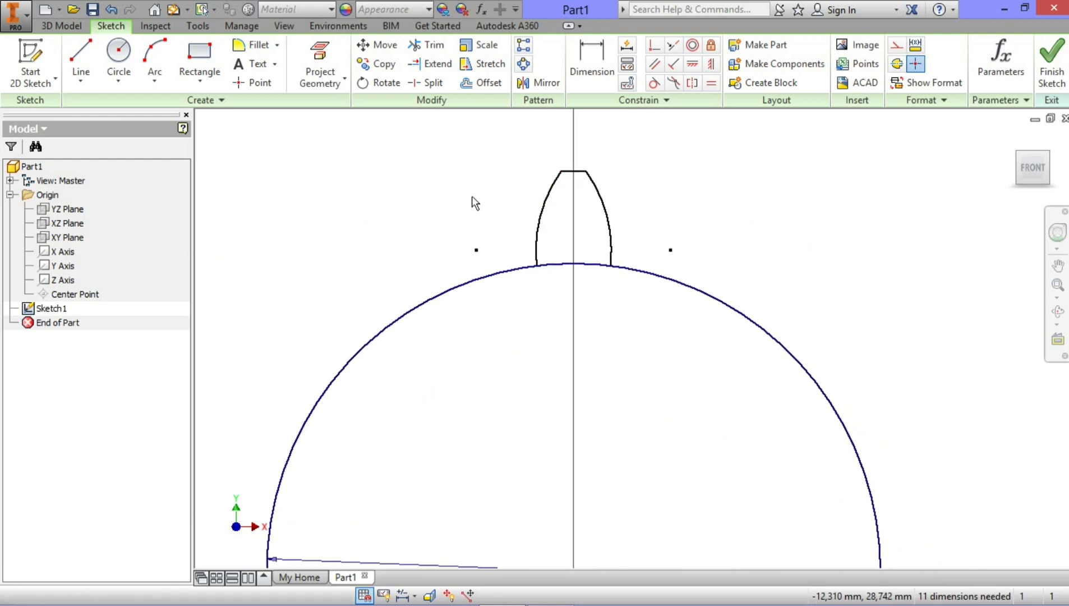
click(522, 65)
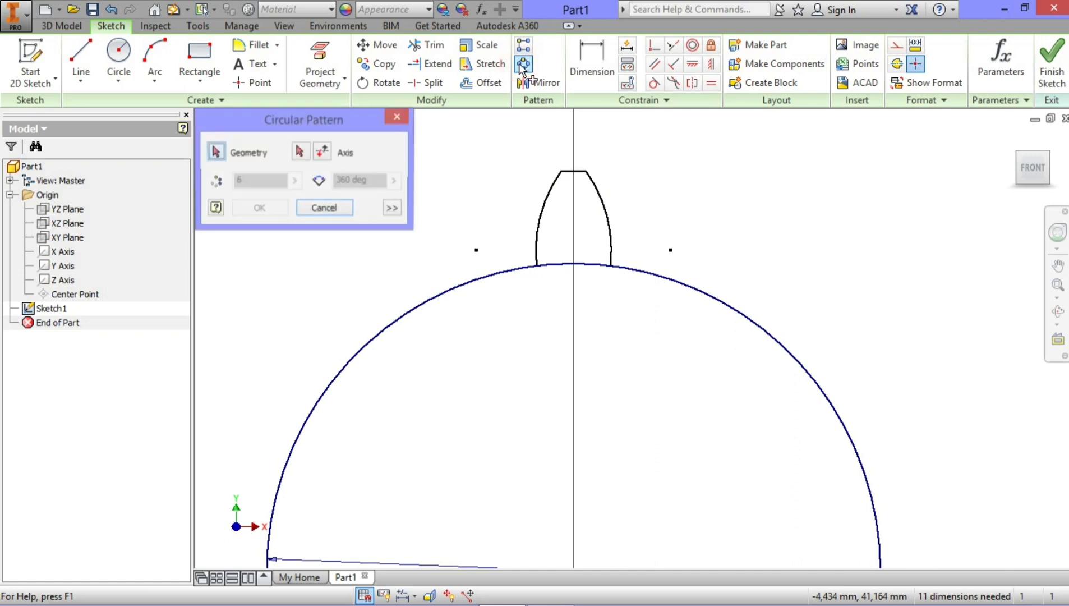
click(609, 216)
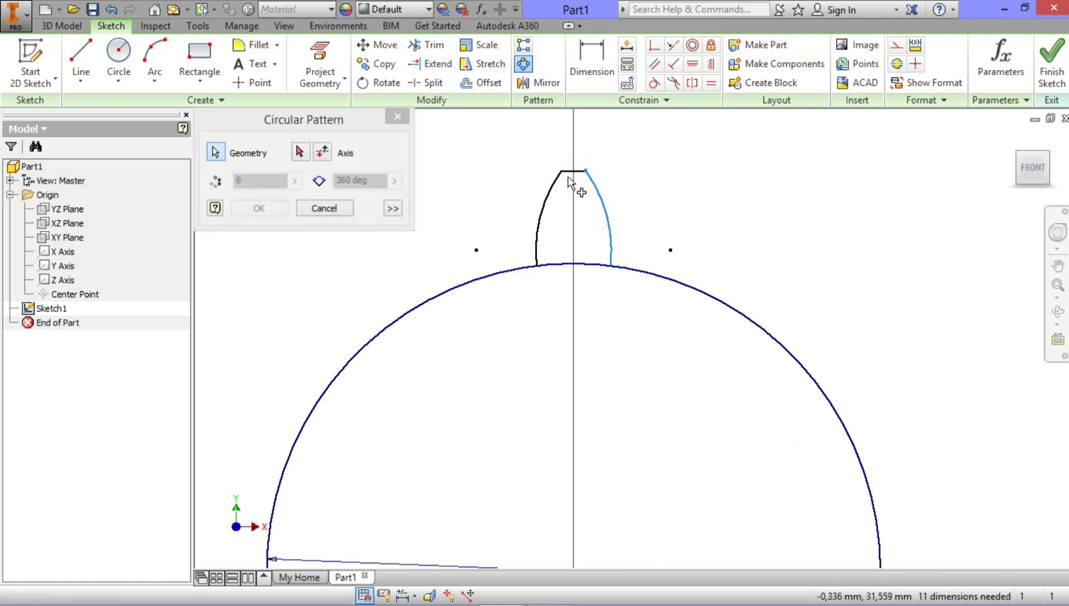
click(572, 171)
click(549, 191)
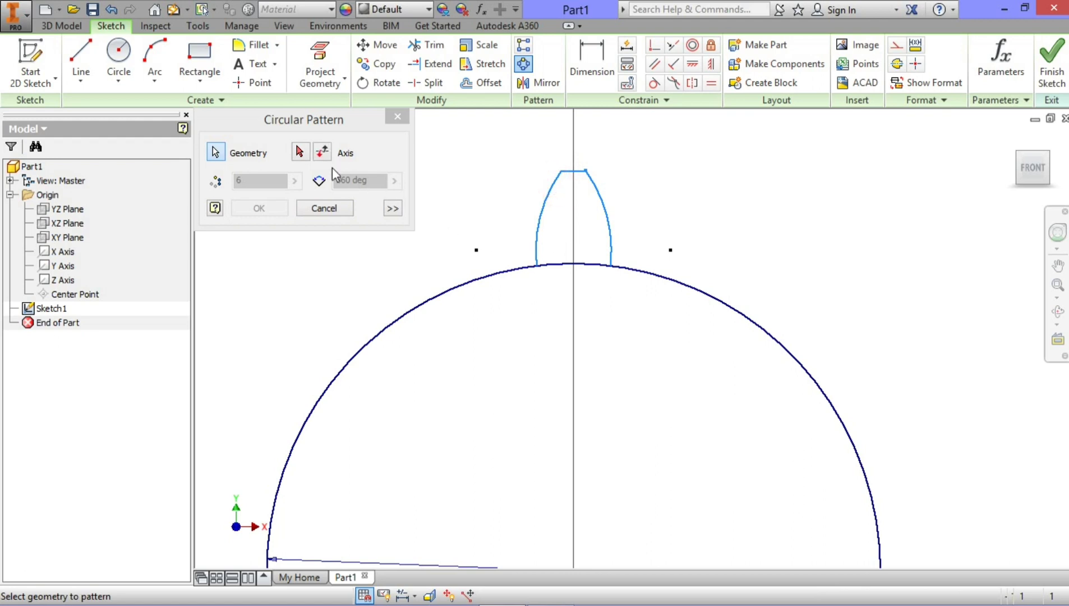
click(299, 152)
scroll(632, 229, down, 2)
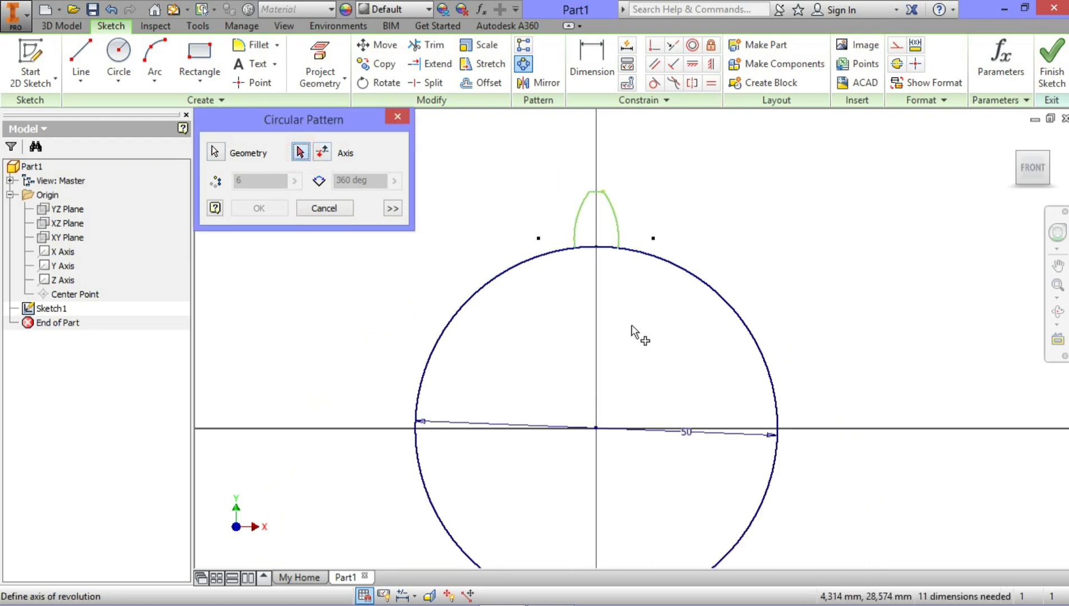
click(596, 428)
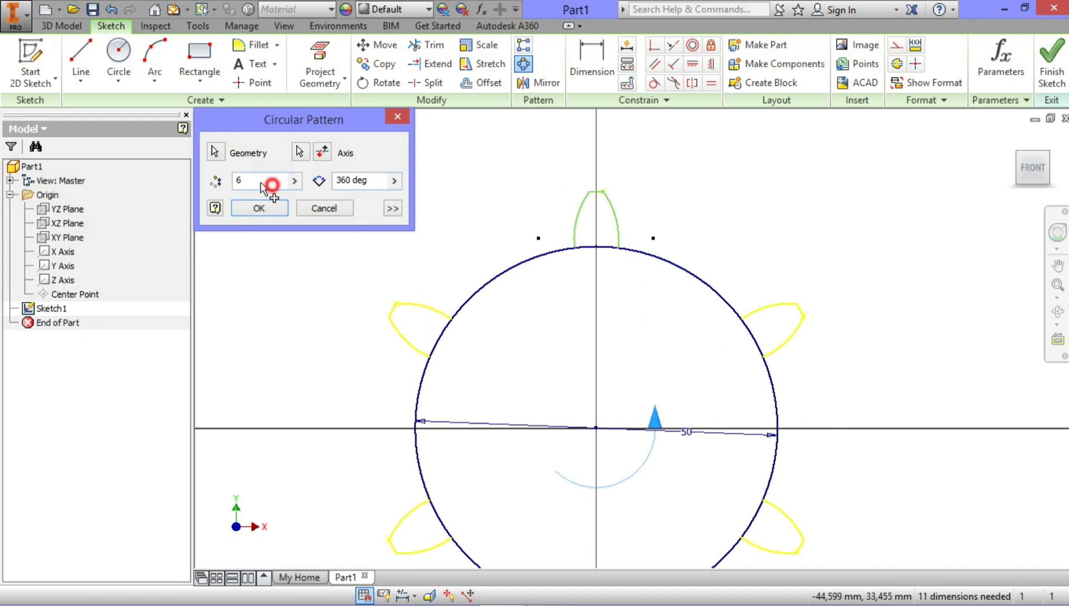
text(2)
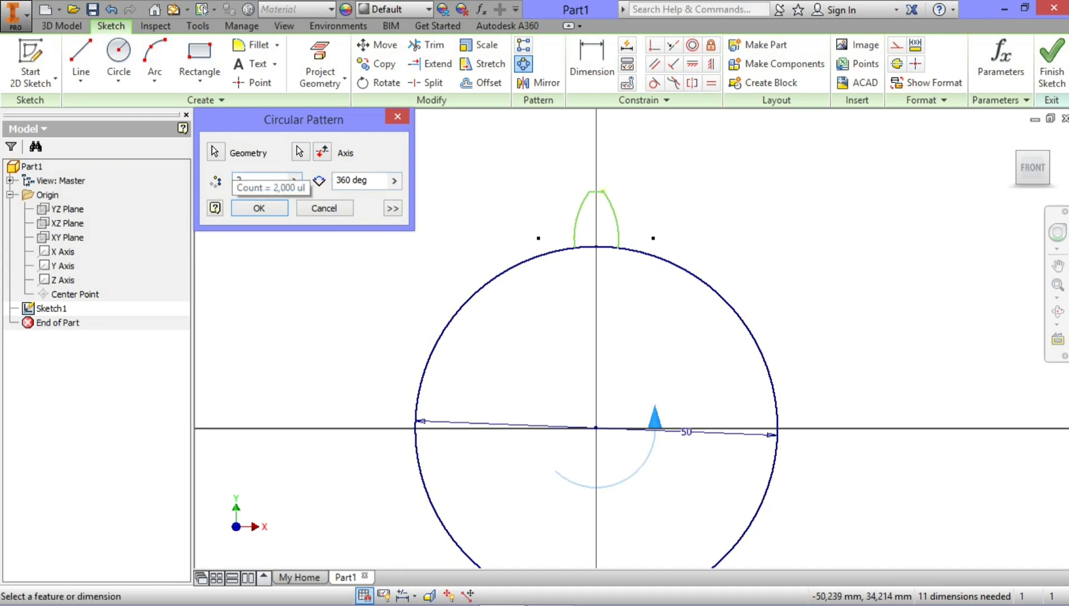
text(0)
click(267, 206)
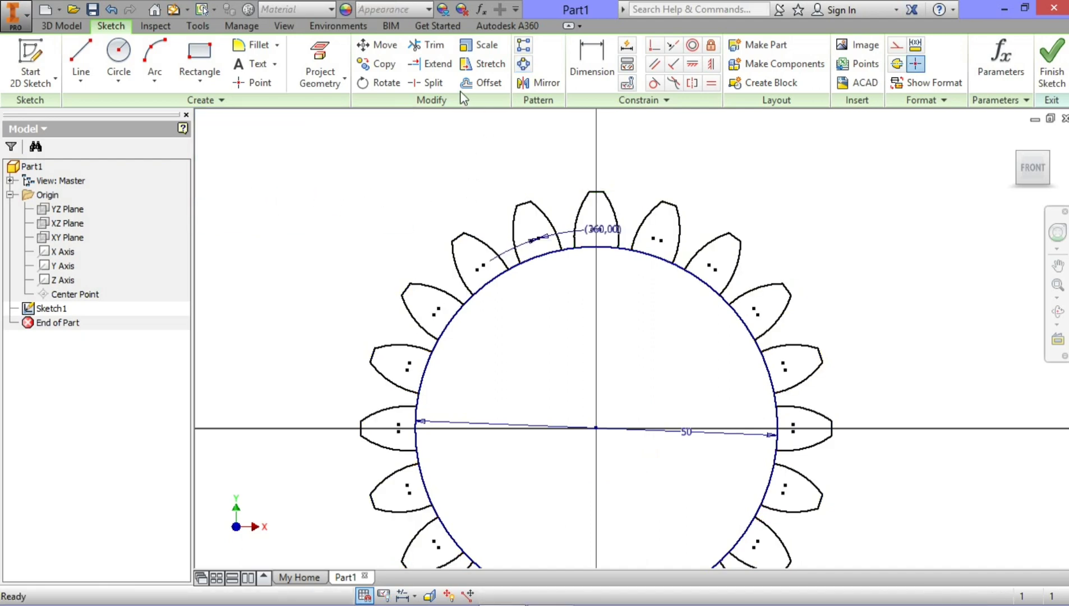
- Trim the 50 mm circle where it crosses the bases of the five teeth on the gear's left side
click(433, 47)
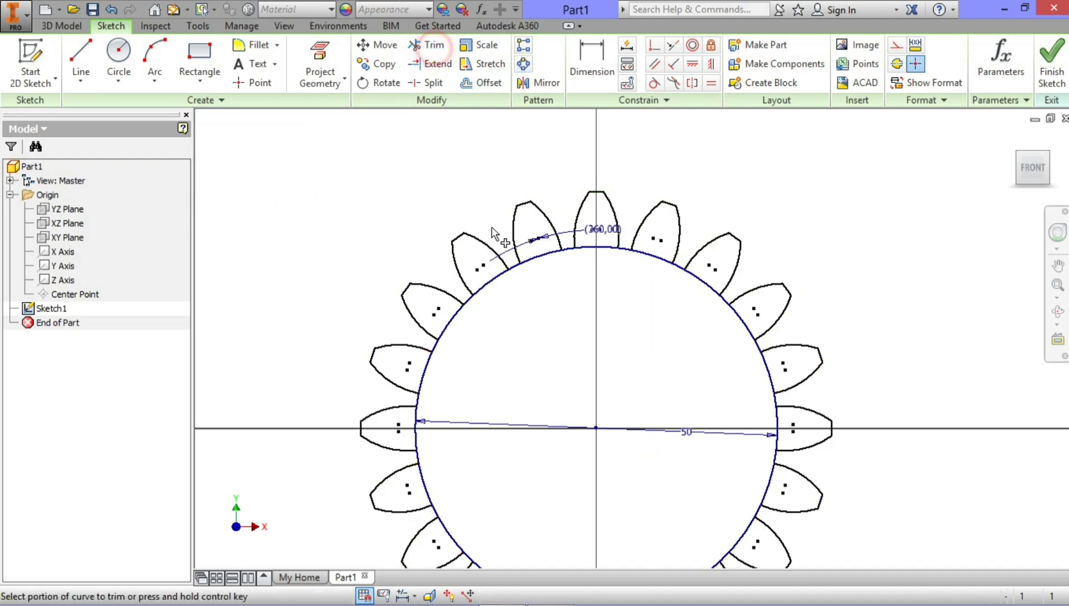
click(490, 282)
click(446, 322)
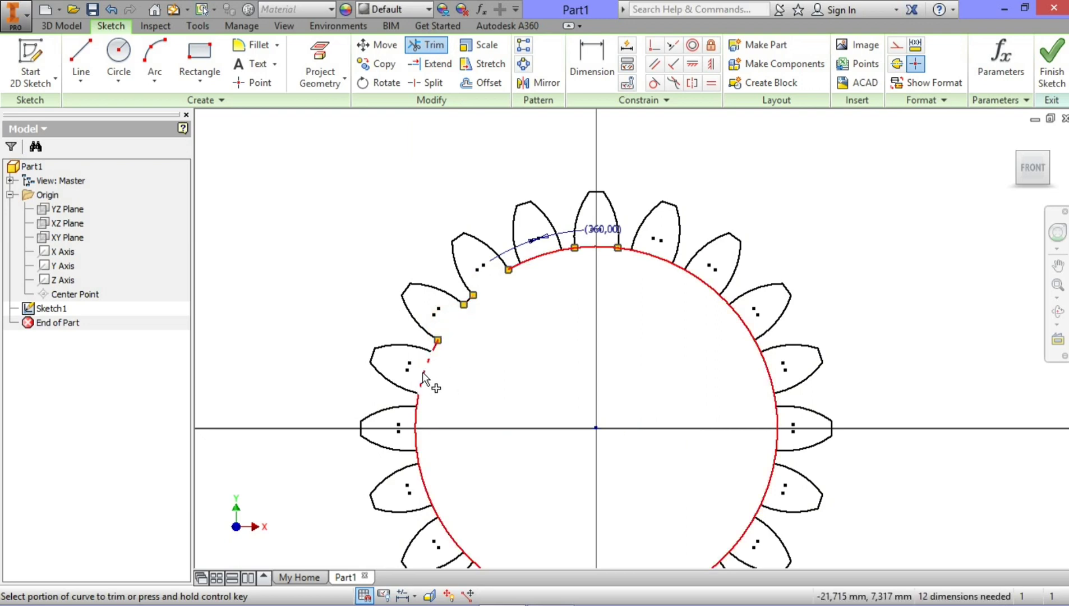
click(424, 370)
click(412, 429)
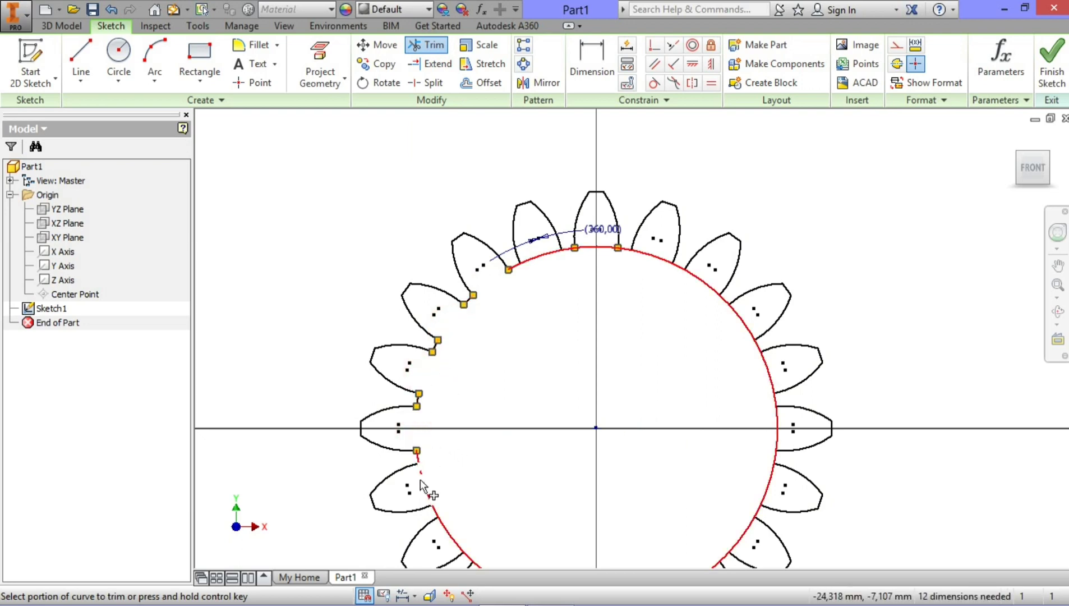
click(421, 480)
- Trim the 50 mm circle across the bases of the top teeth and the right-side teeth down to the horizontal axis
click(546, 254)
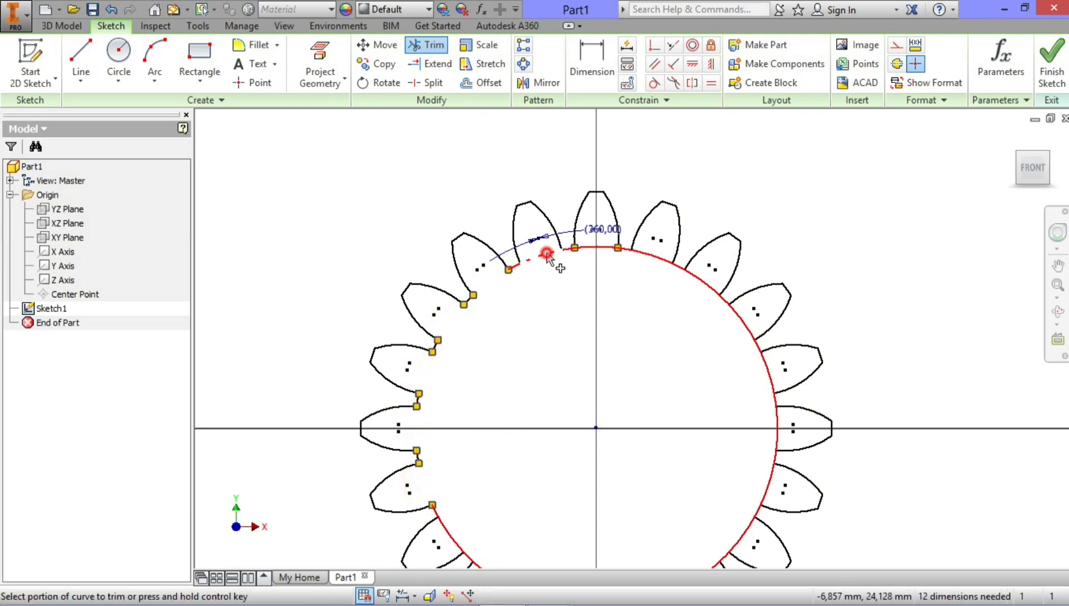
click(654, 257)
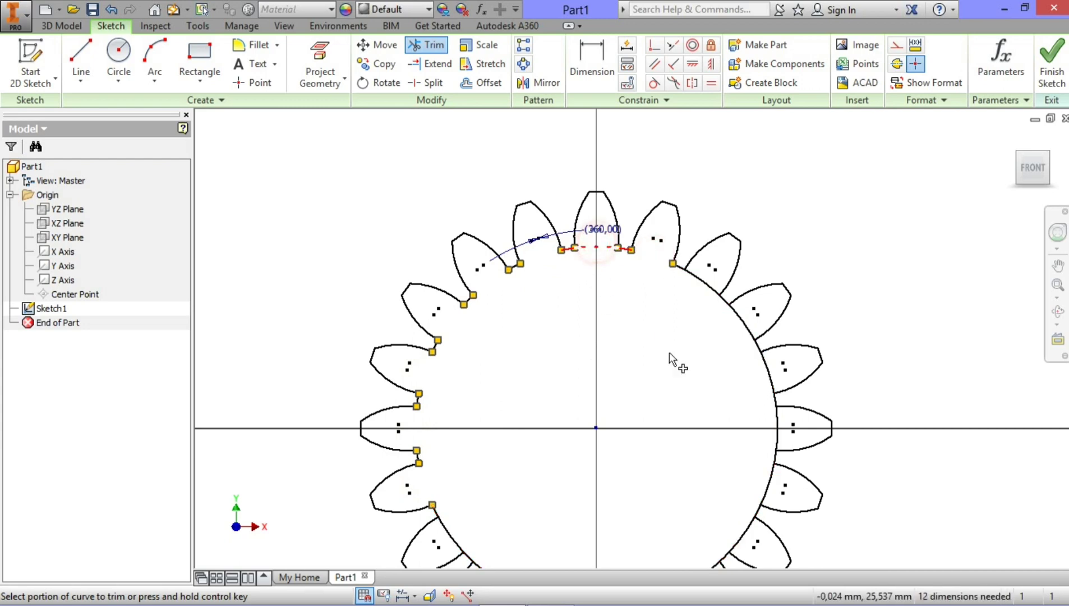
click(700, 278)
click(742, 312)
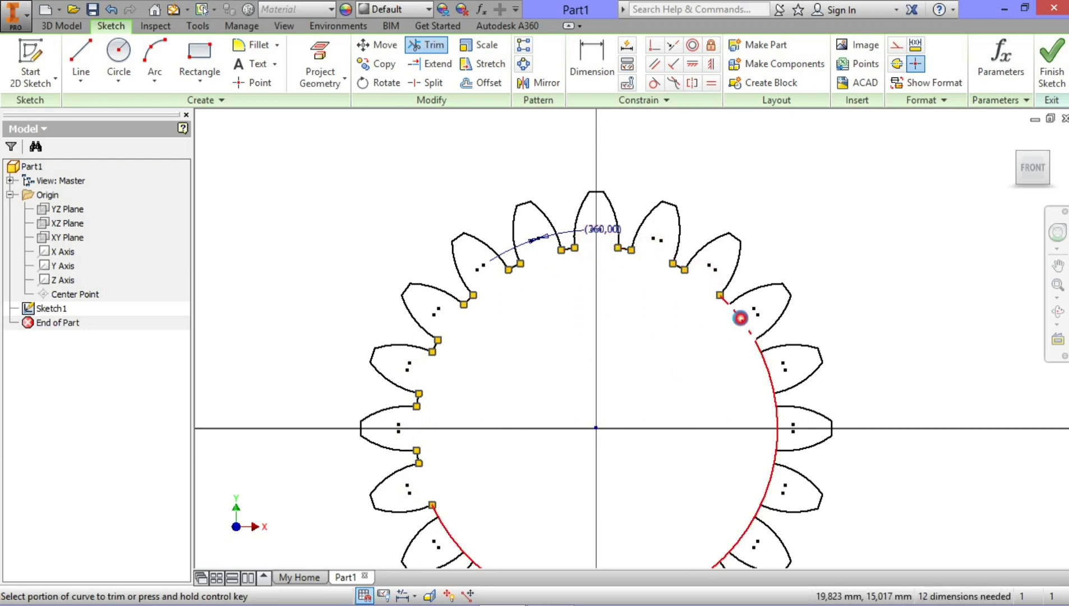
click(769, 372)
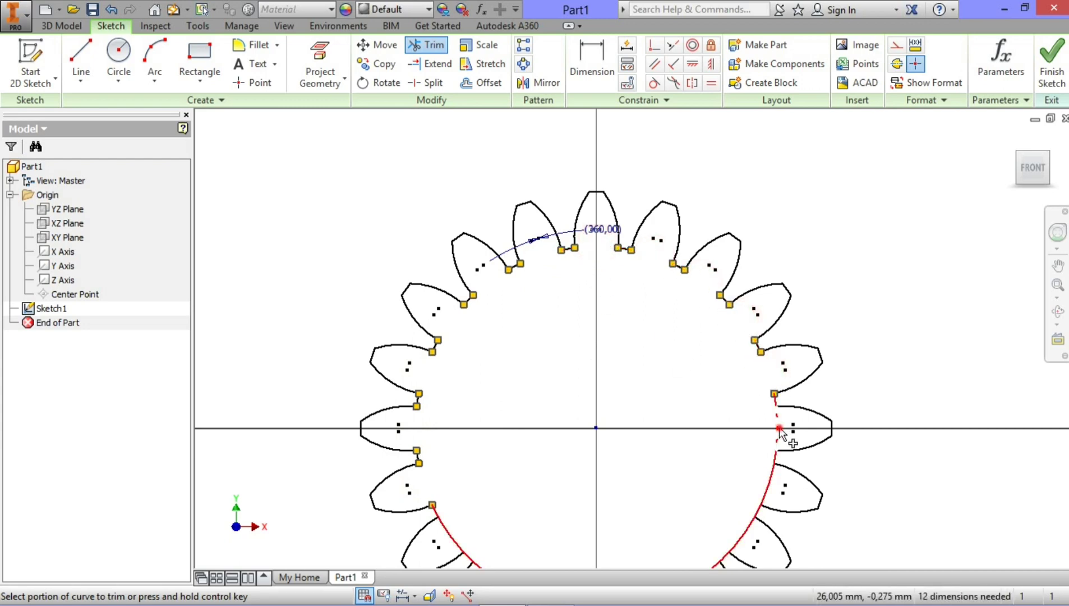
click(777, 427)
- Trim the 50 mm circle across the bases of the remaining teeth in the lower half of the gear and finish the sketch
scroll(760, 359, down, 3)
scroll(760, 415, up, 3)
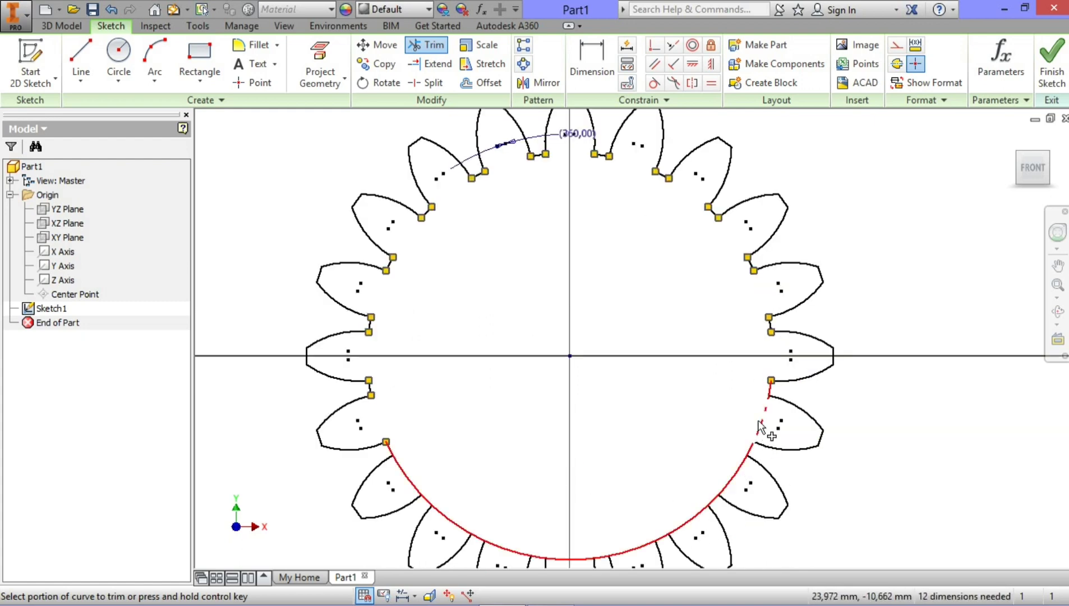
click(759, 420)
click(740, 467)
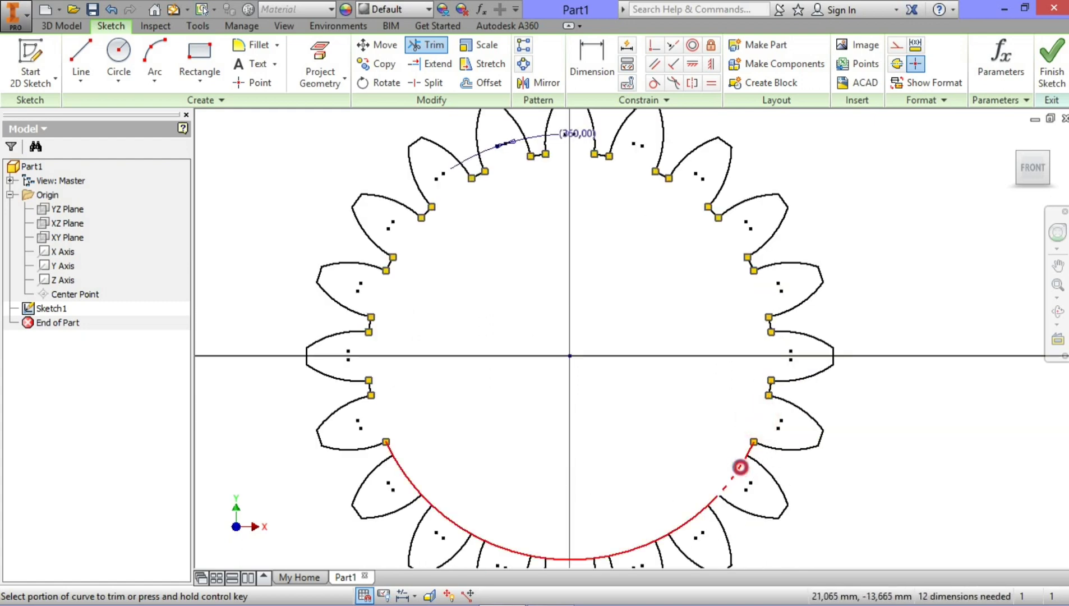
click(694, 517)
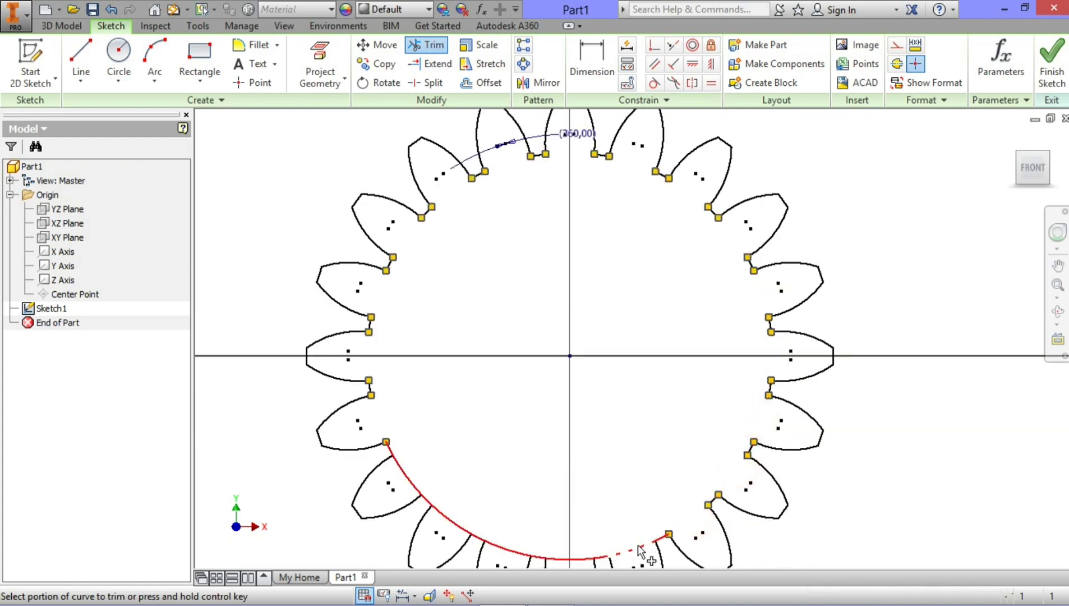
click(573, 556)
click(517, 553)
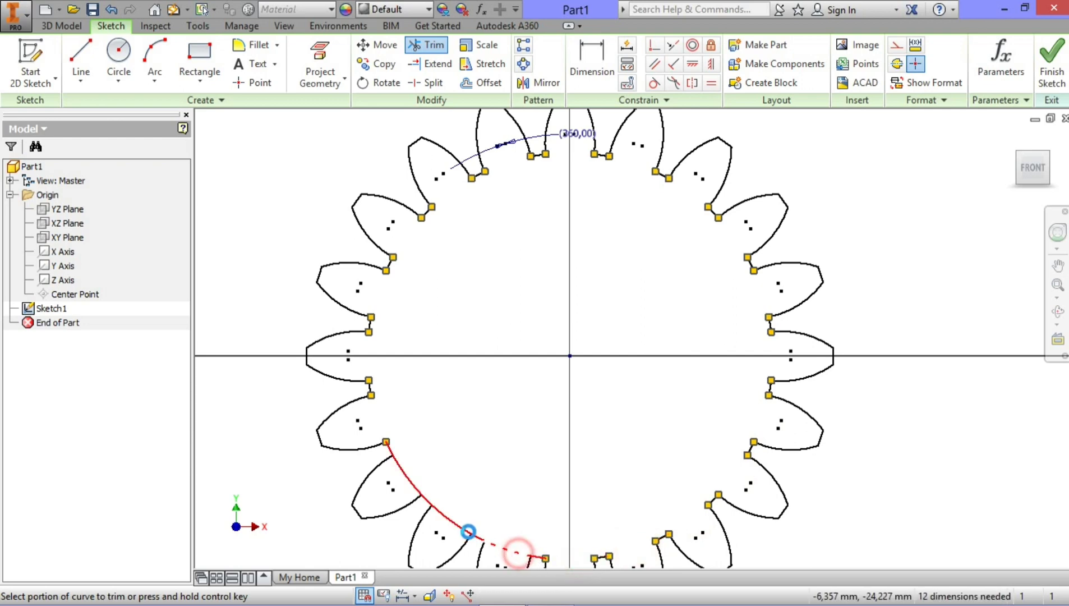
click(458, 528)
click(410, 476)
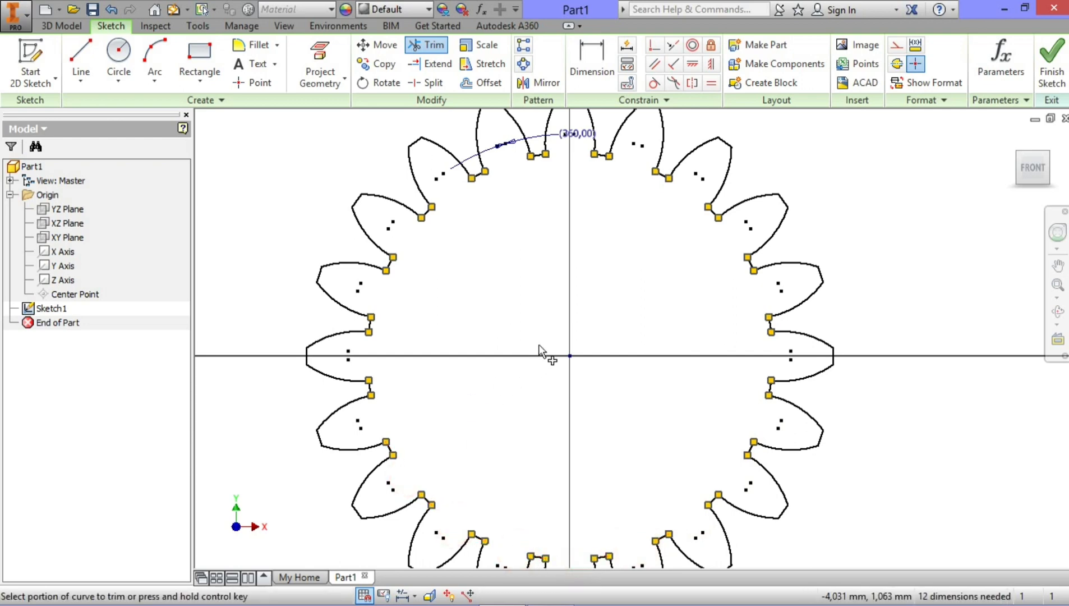
scroll(539, 351, up, 3)
key(Escape)
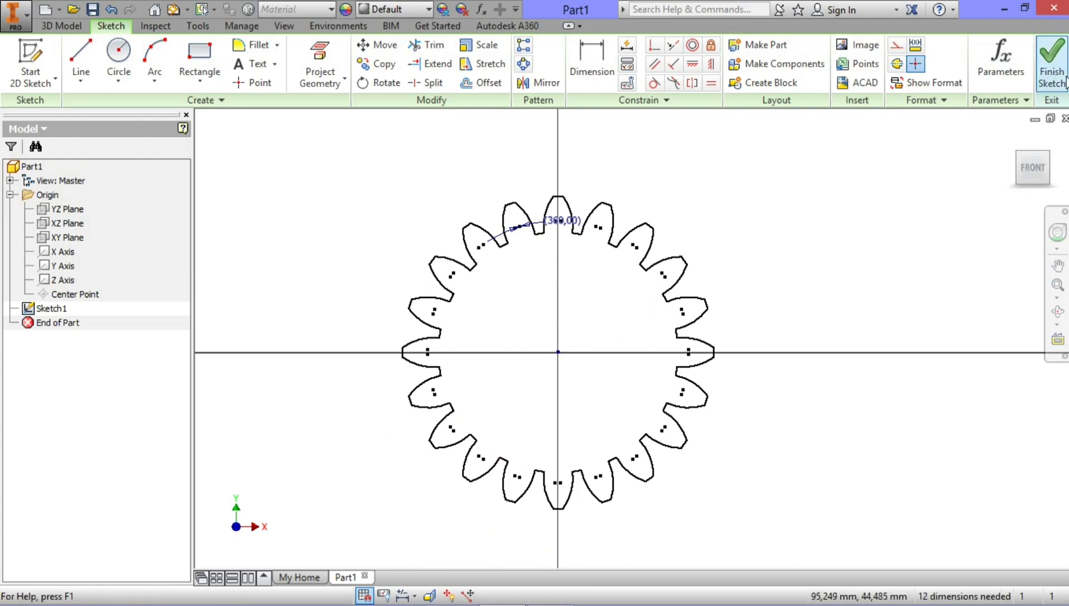
click(1052, 65)
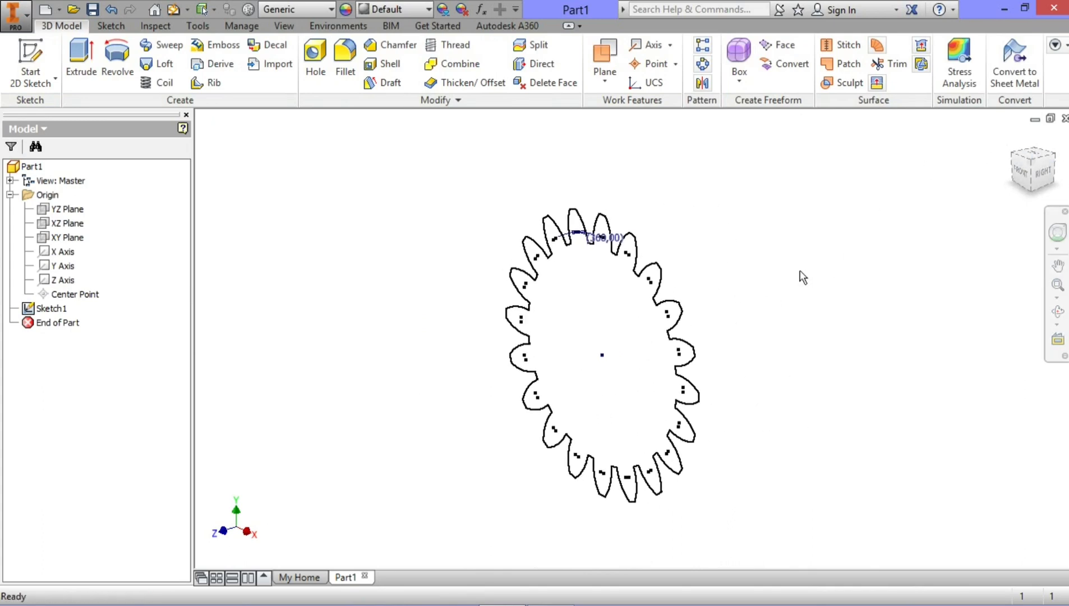
- Create a coil from the gear profile around the Z axis, using the Pitch and Height type with a pitch of 100 mm
click(157, 84)
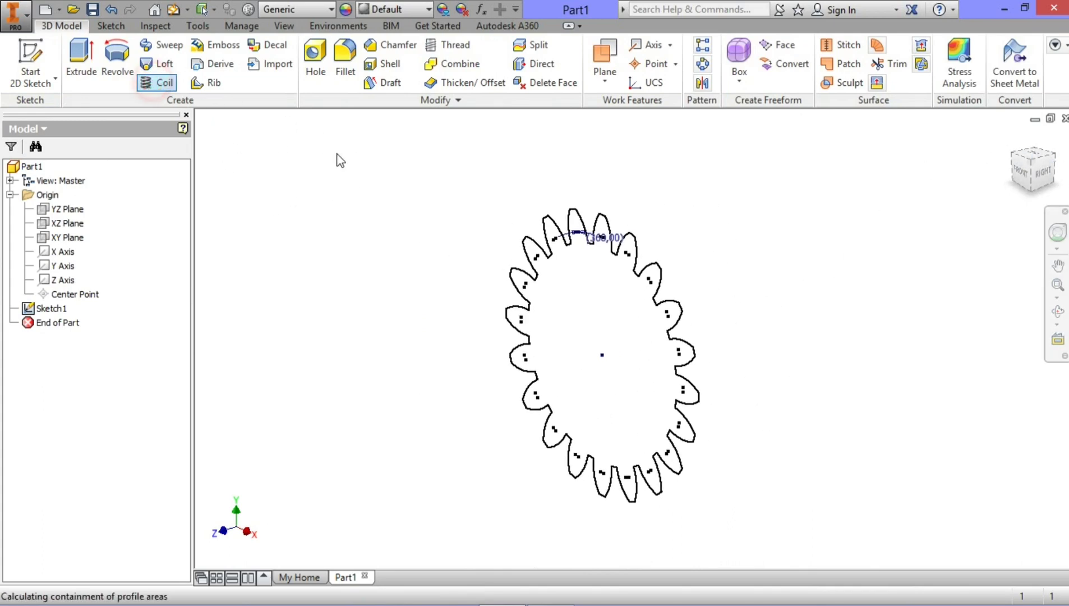
click(63, 280)
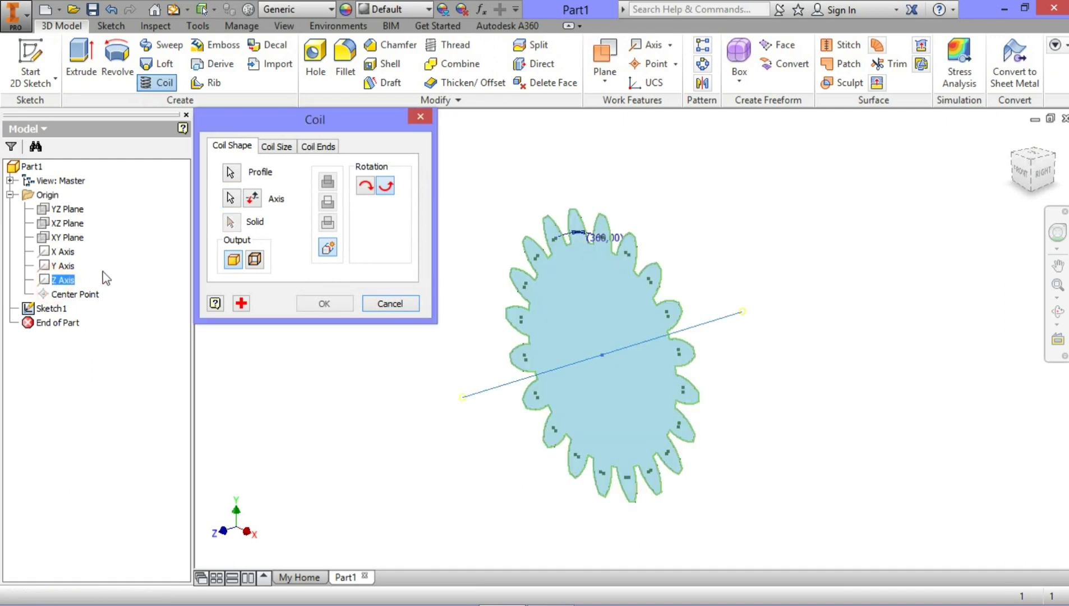
click(276, 145)
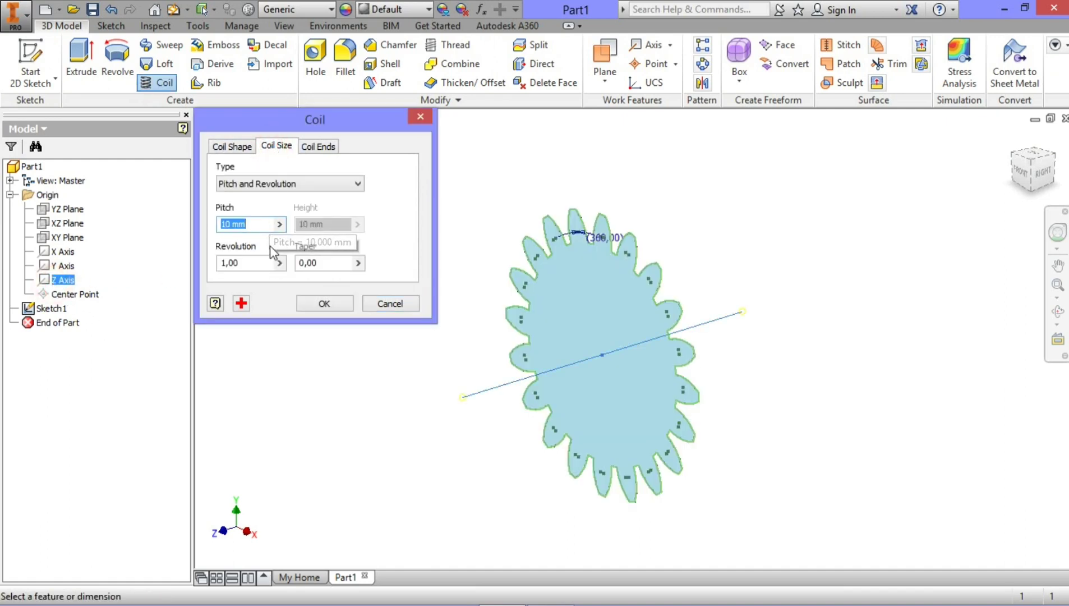
click(311, 186)
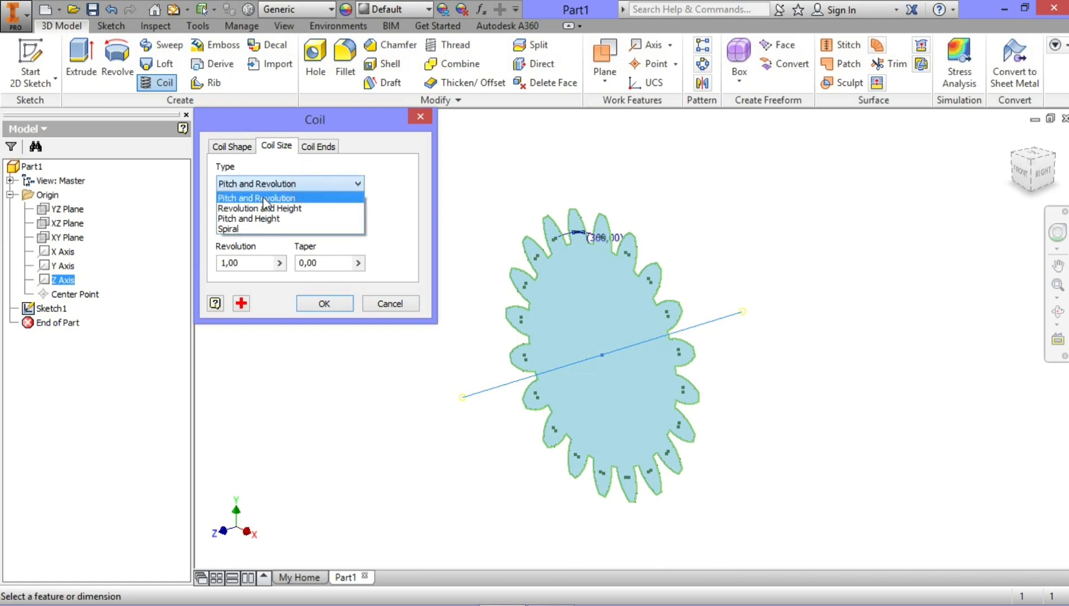
click(256, 206)
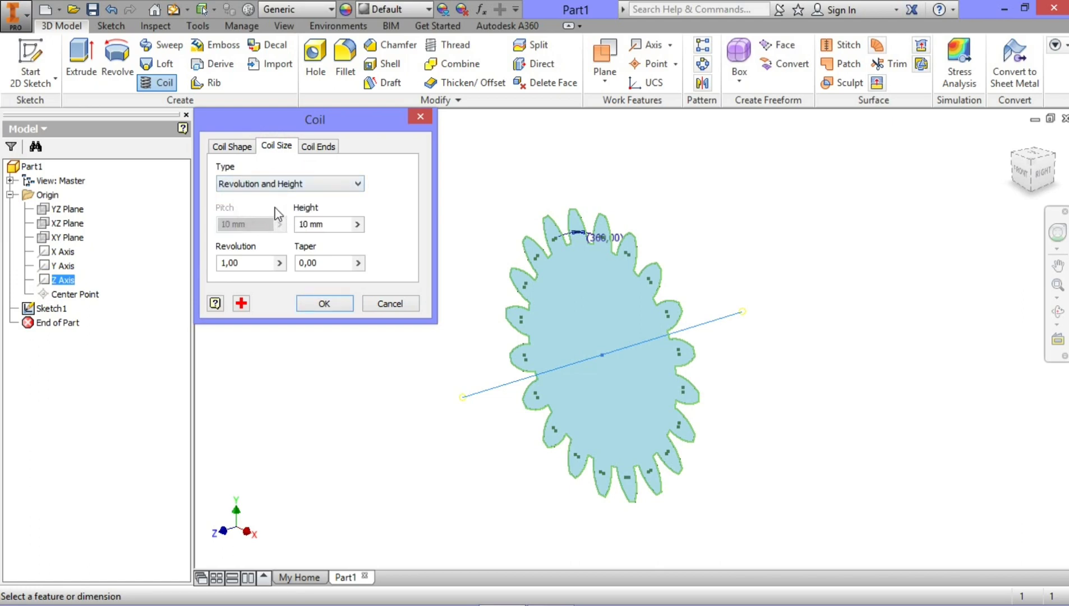
click(332, 187)
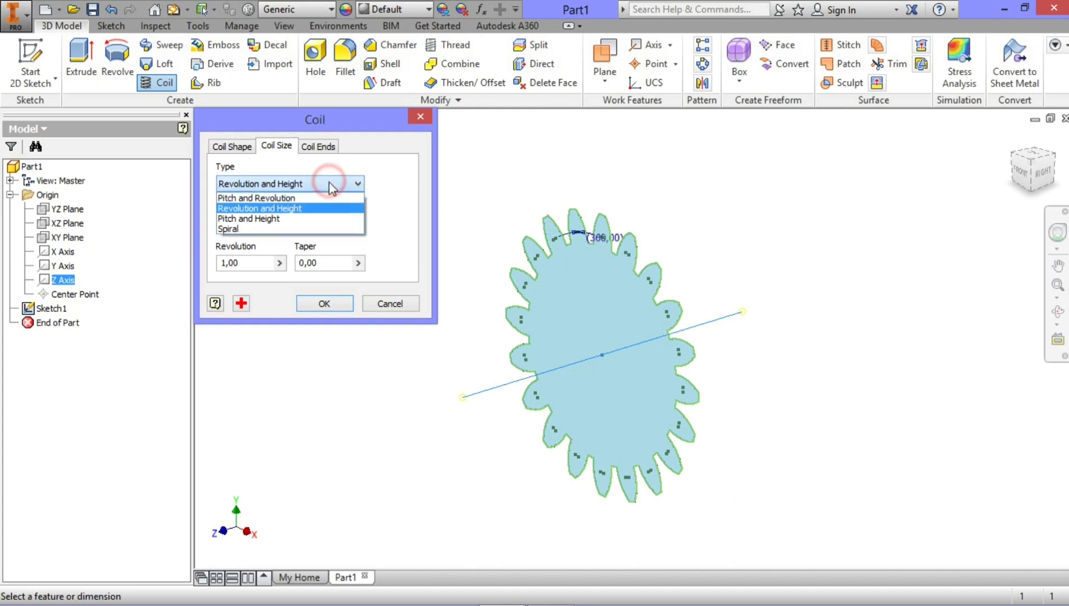
click(291, 219)
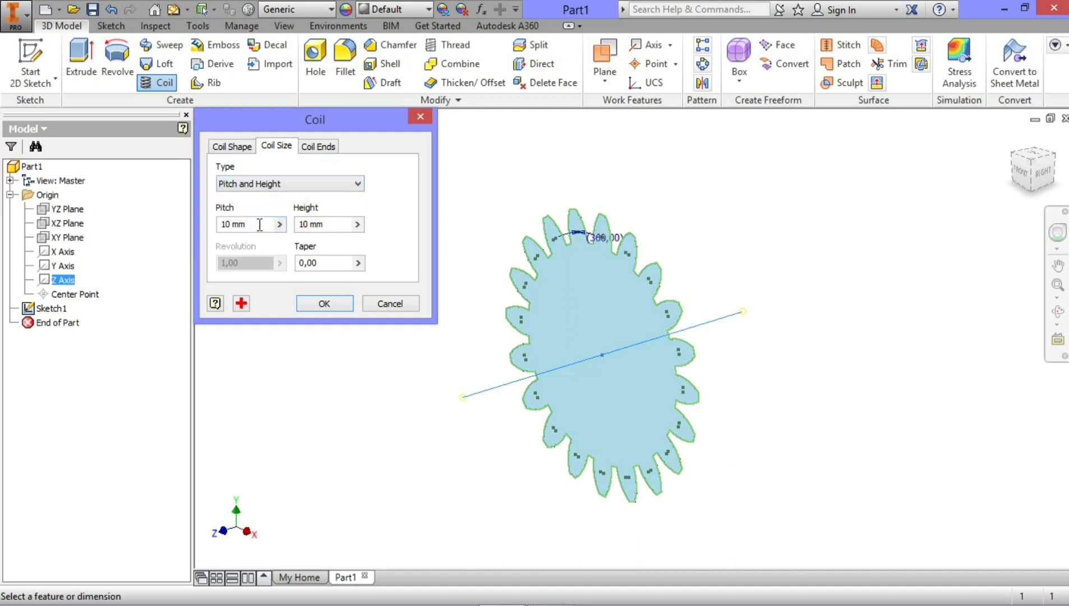
click(259, 224)
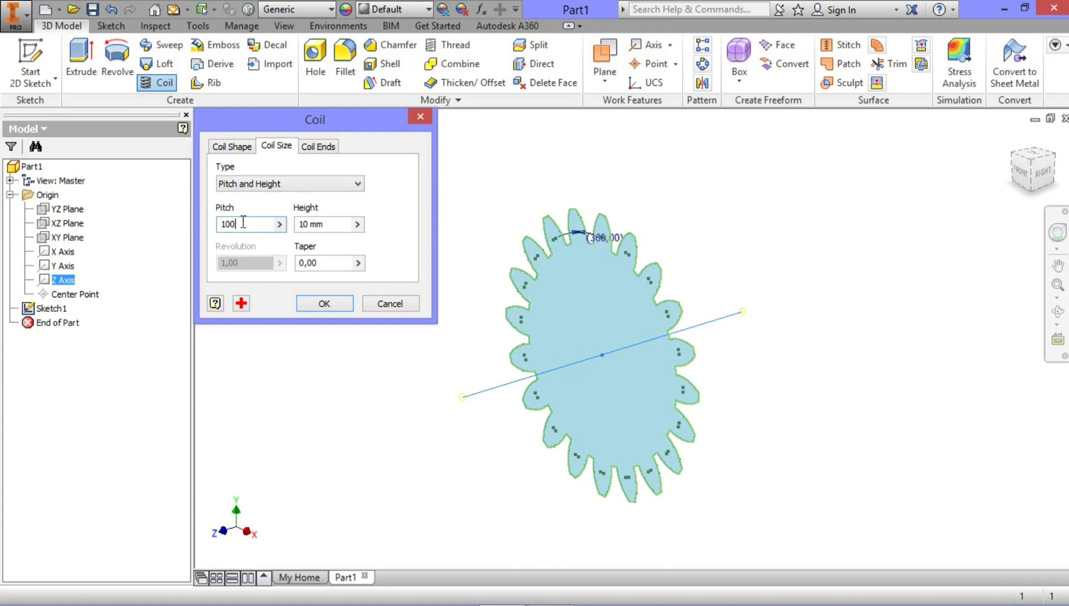
click(317, 303)
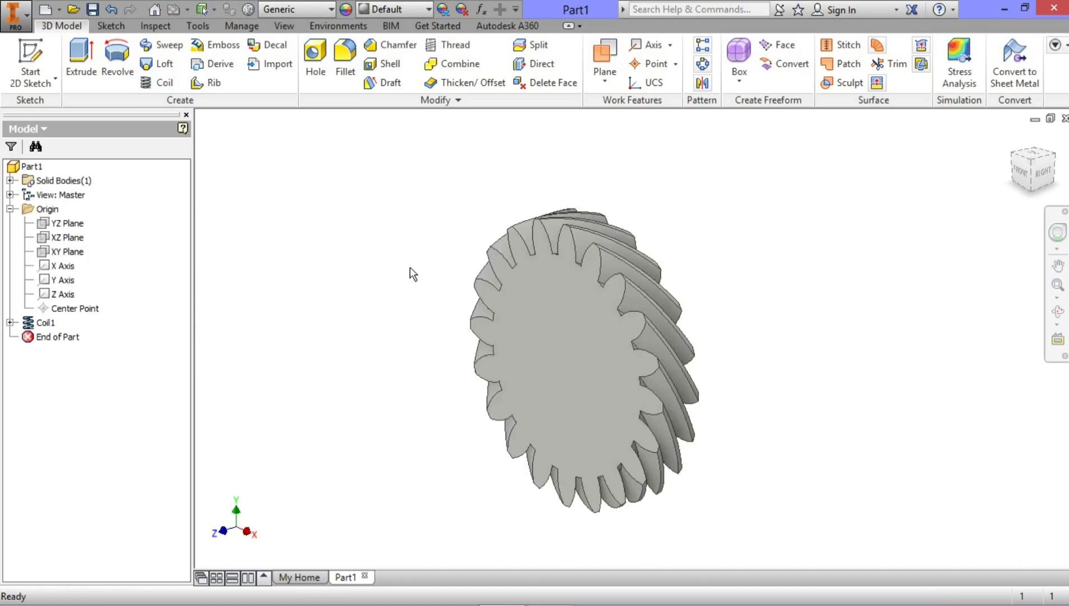
- Edit the gear's coil feature and set its height to 15 mm
click(1058, 312)
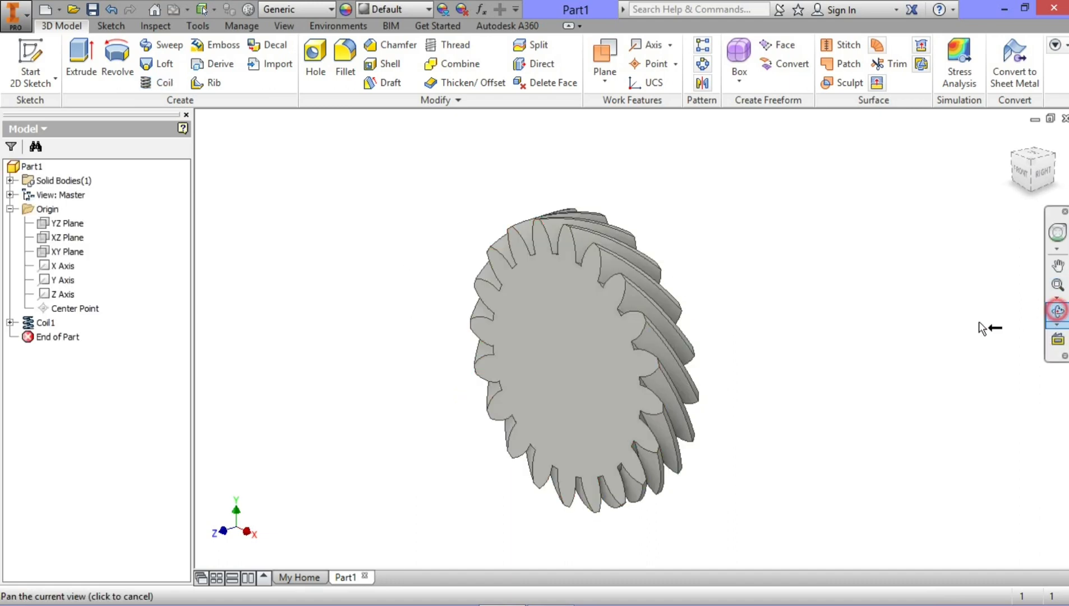
drag(640, 353, 630, 306)
key(Escape)
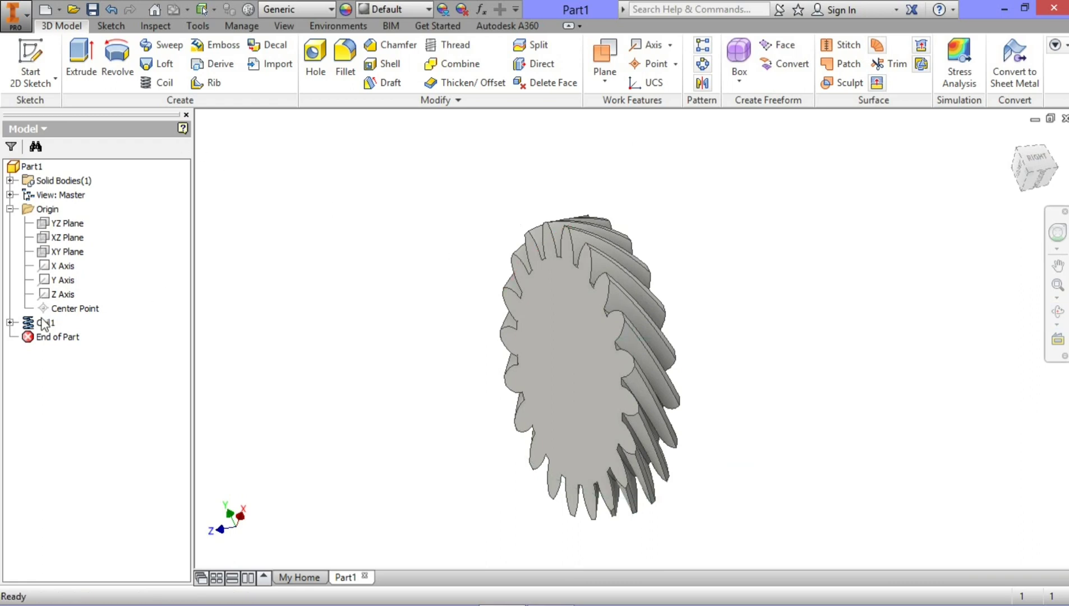
click(40, 324)
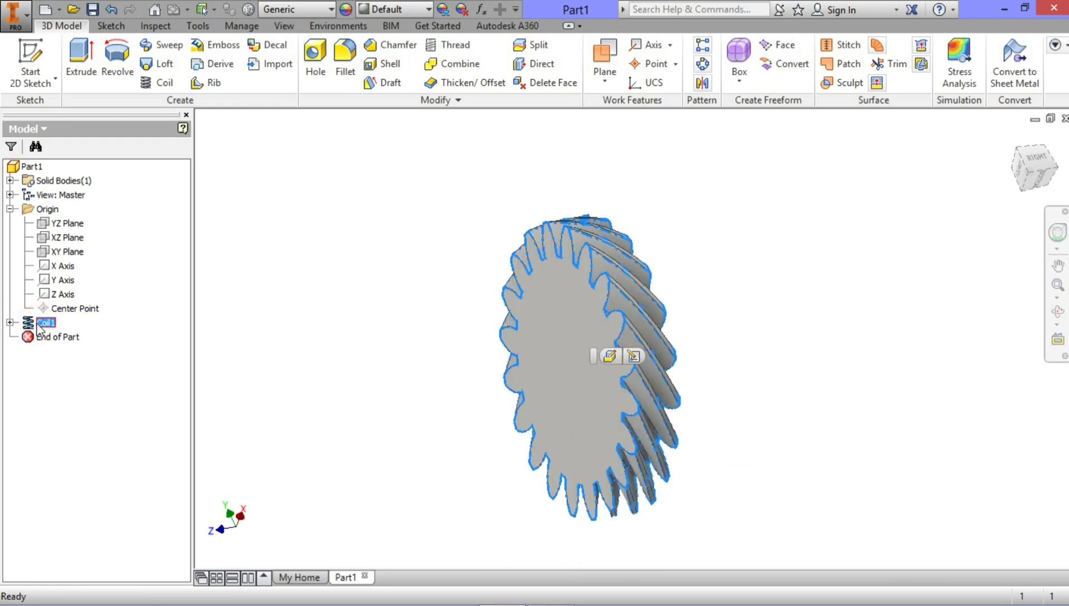
click(610, 356)
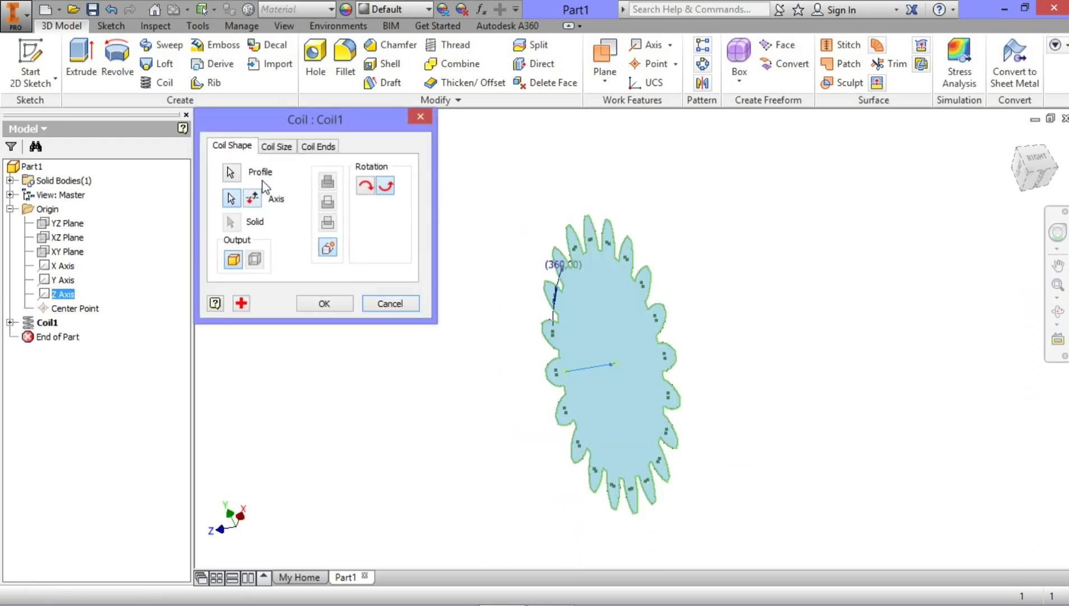
click(277, 145)
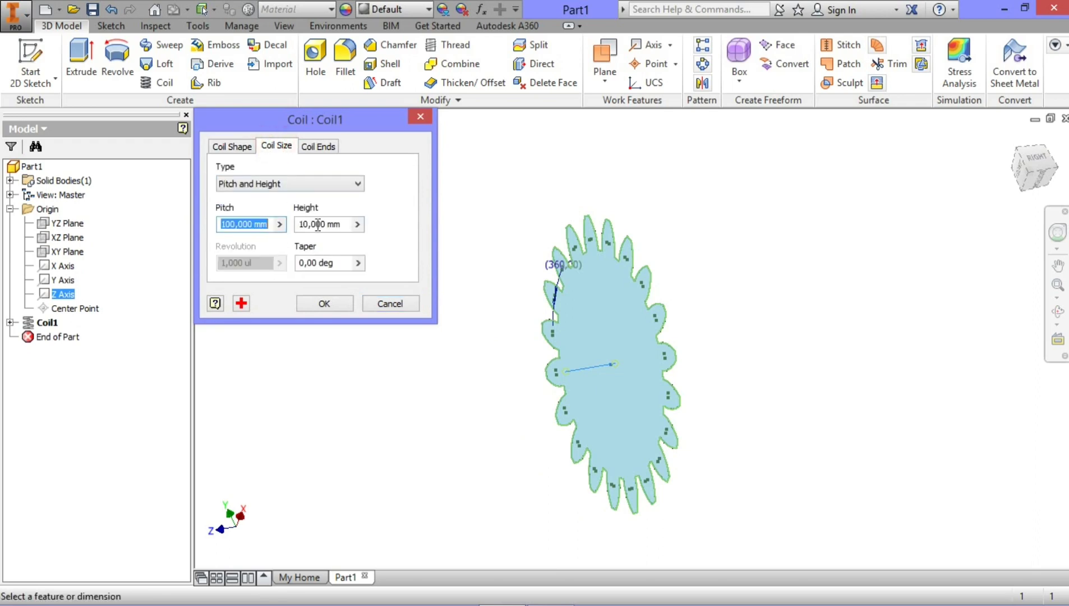
drag(328, 224, 300, 224)
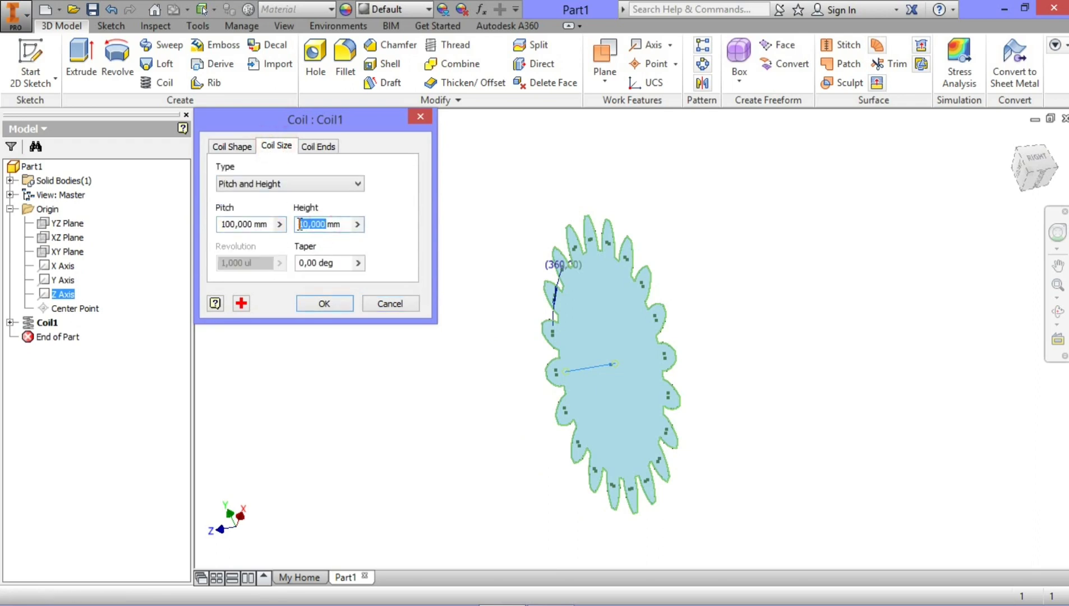
text(15)
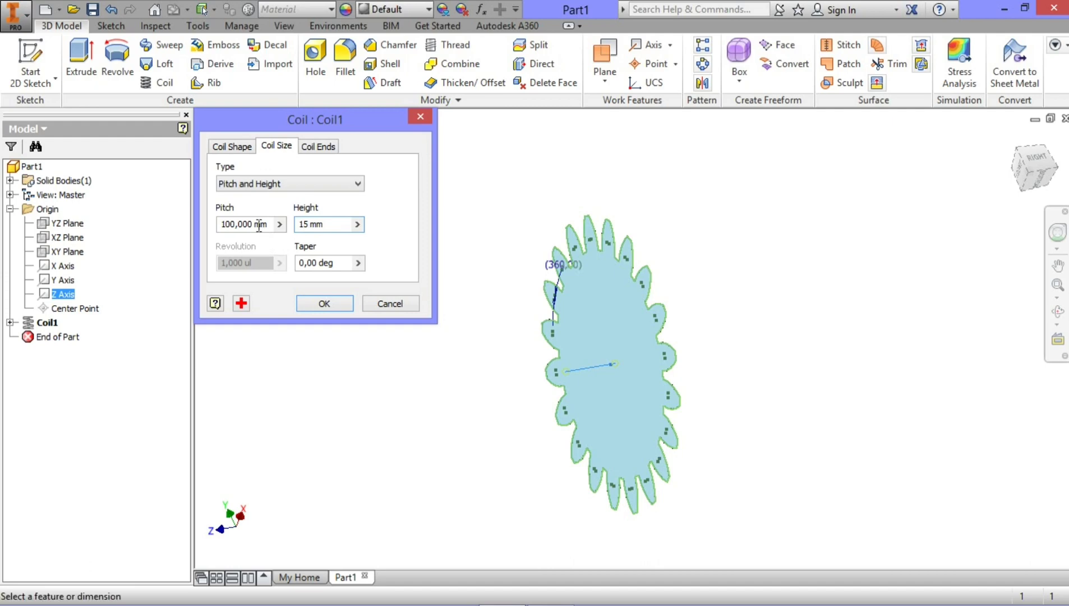
click(254, 223)
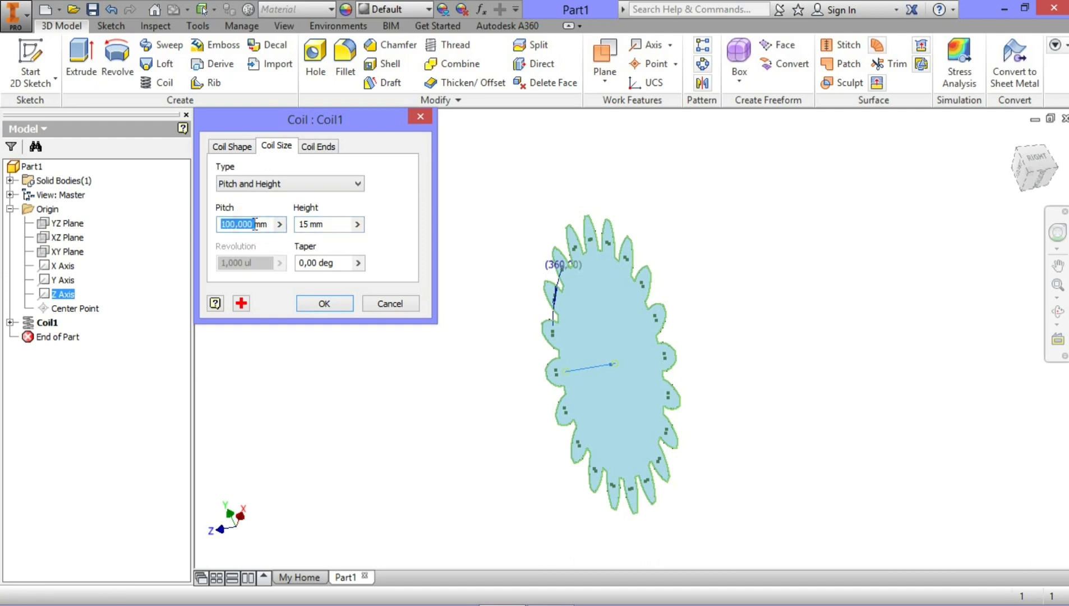
click(308, 224)
click(323, 302)
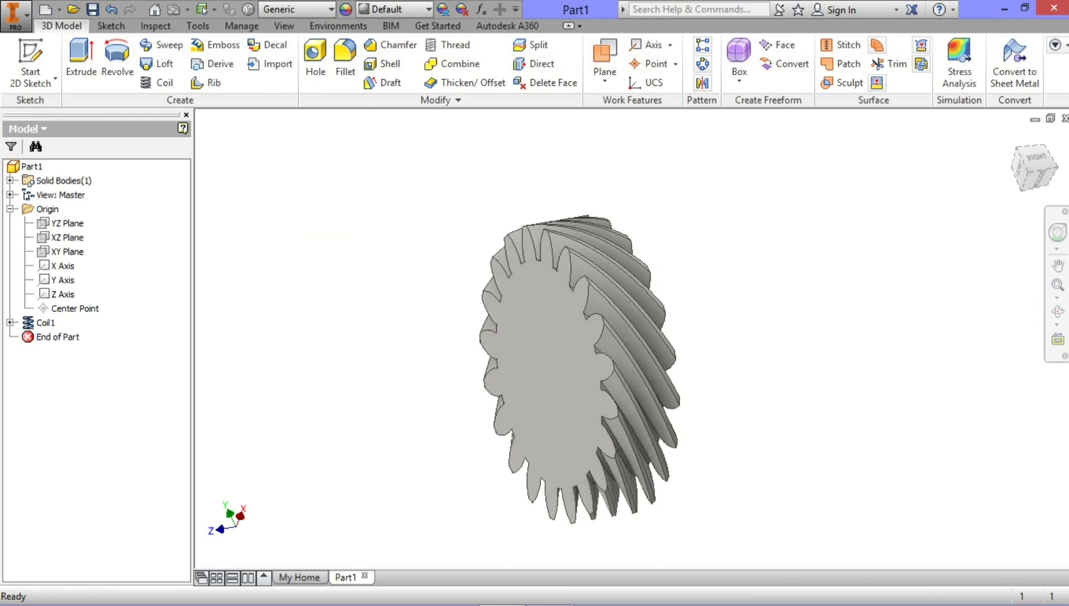
- Edit the gear's coil feature to use a pitch of 35 mm and a height of 20 mm
click(1058, 313)
drag(766, 361, 712, 243)
drag(745, 271, 754, 291)
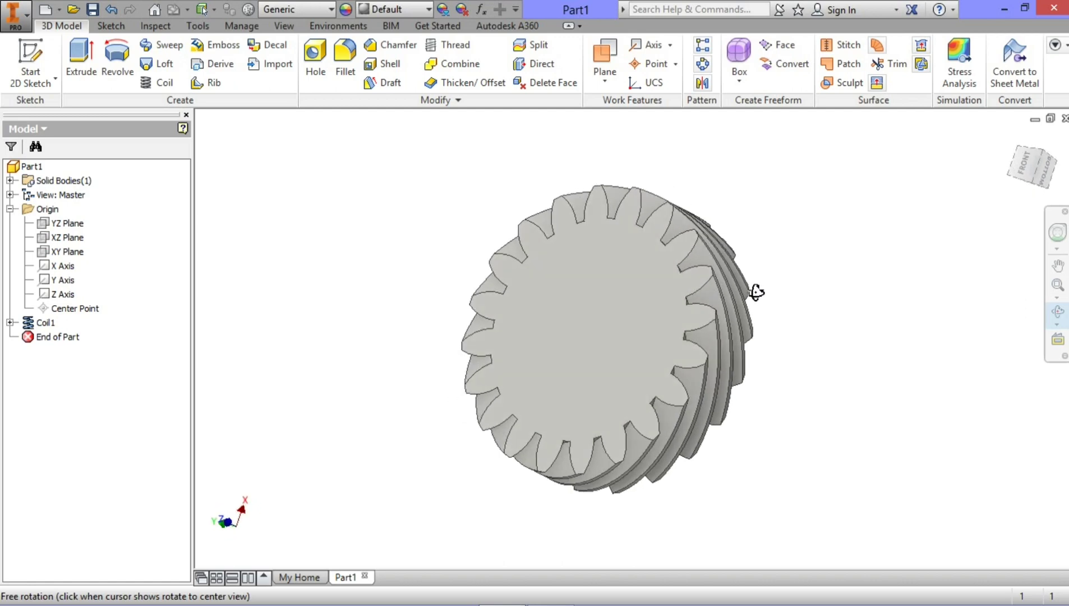
key(Escape)
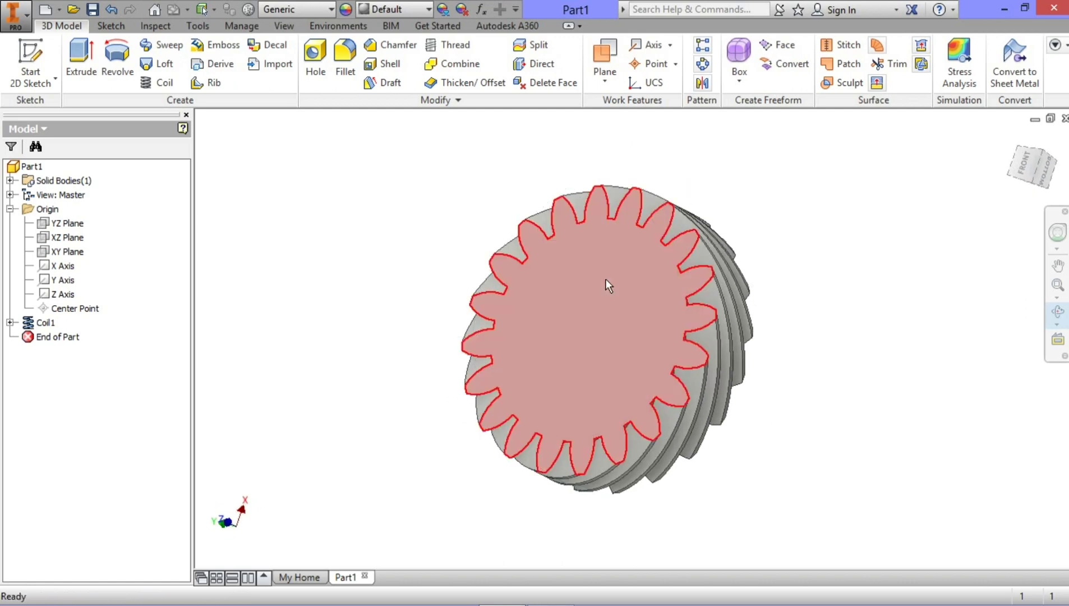
click(46, 322)
double_click(606, 324)
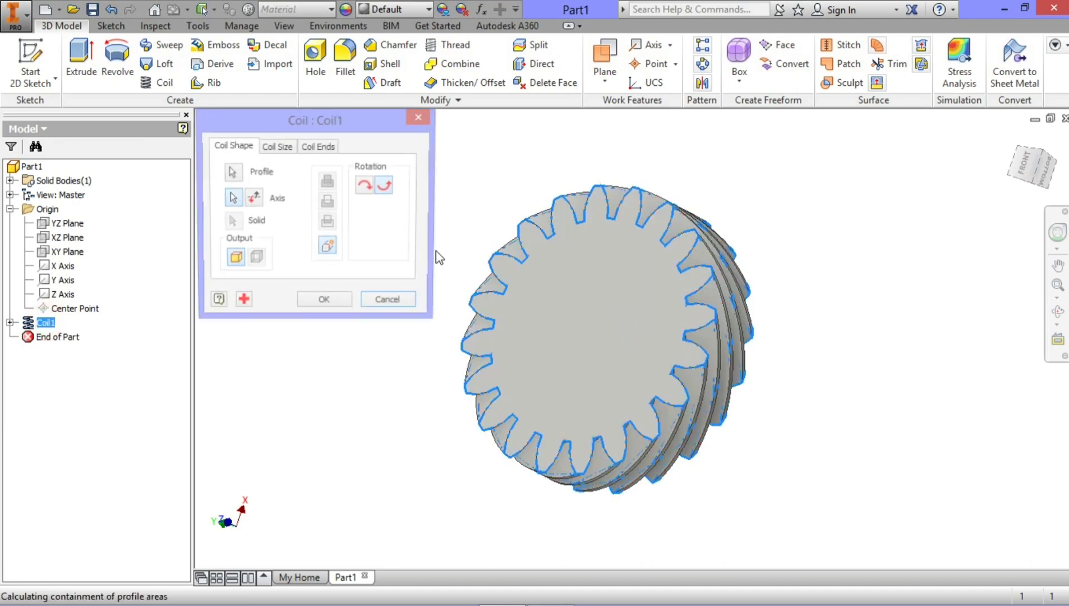
click(272, 147)
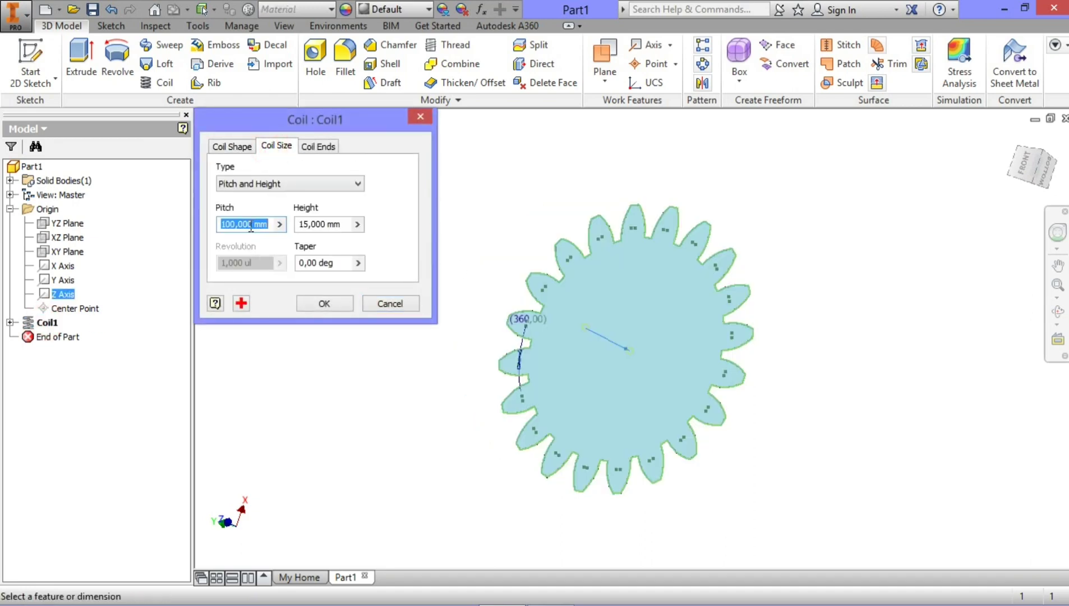
drag(253, 224, 227, 224)
key(BackSpace)
text(35)
drag(328, 225, 297, 225)
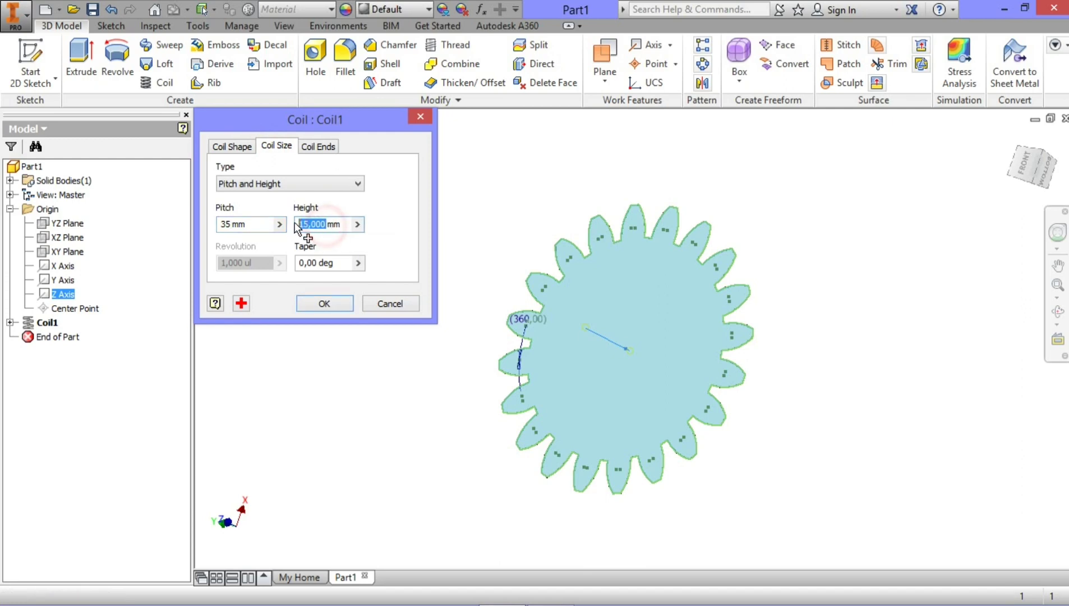
text(2)
click(330, 310)
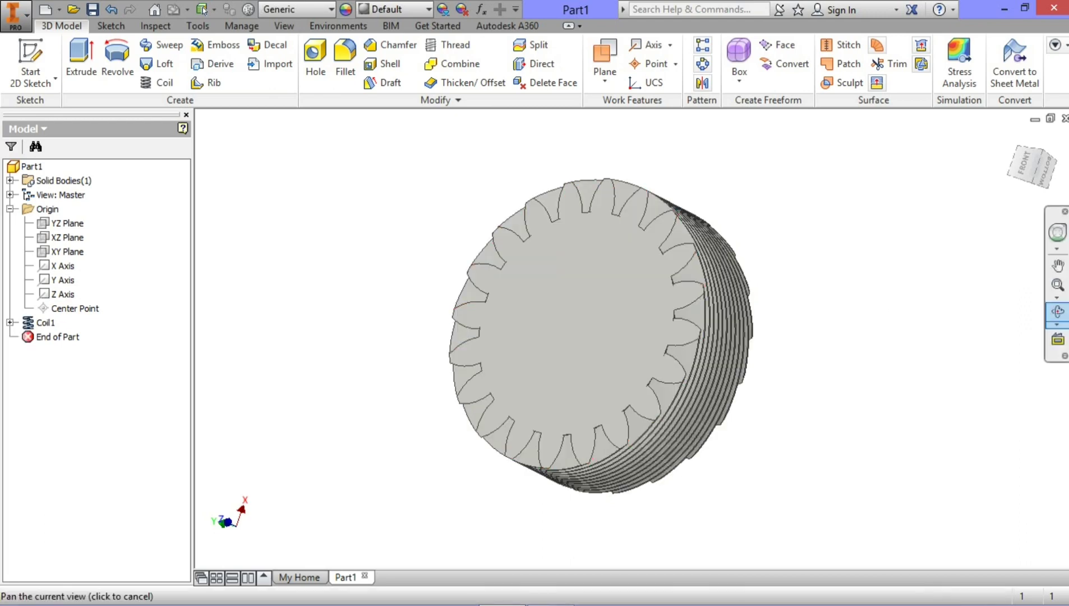
- Set the pitch of the gear's coil feature to 200 mm
click(1057, 312)
drag(692, 310, 644, 322)
mouse_move(565, 264)
mouse_down()
mouse_move(632, 308)
mouse_move(535, 351)
mouse_move(606, 283)
mouse_move(601, 301)
mouse_move(572, 304)
mouse_move(584, 313)
mouse_move(523, 306)
mouse_move(506, 332)
mouse_move(573, 273)
mouse_up()
key(Escape)
click(622, 328)
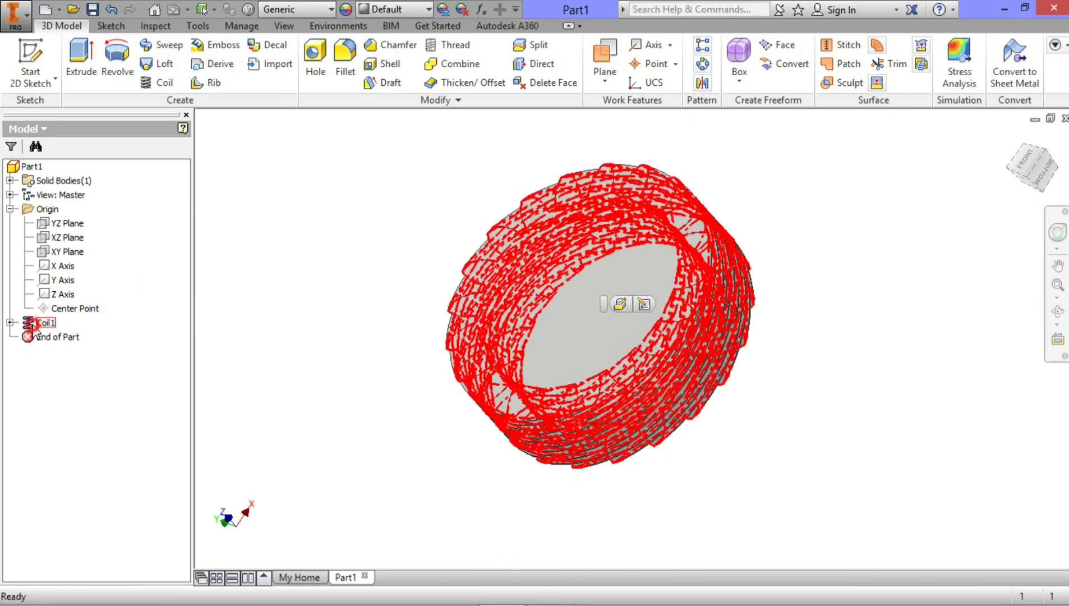
click(644, 305)
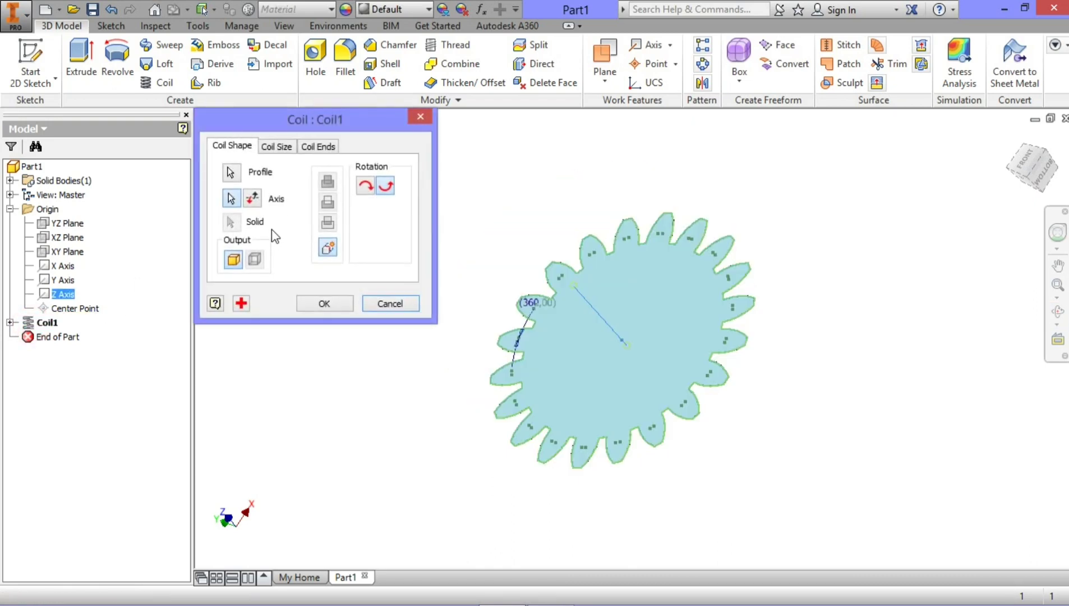
click(275, 146)
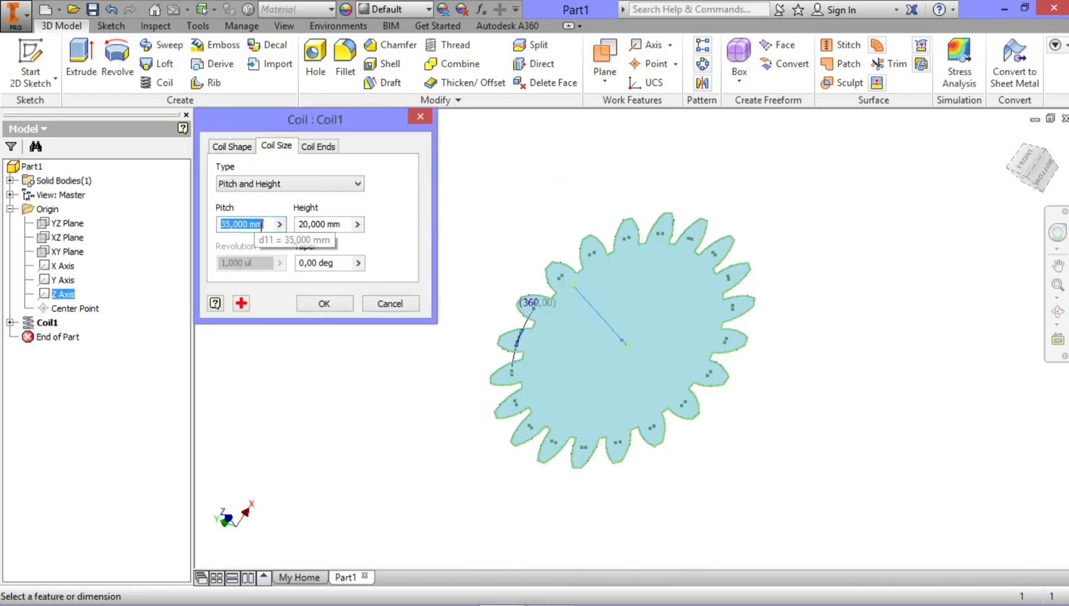
text(200)
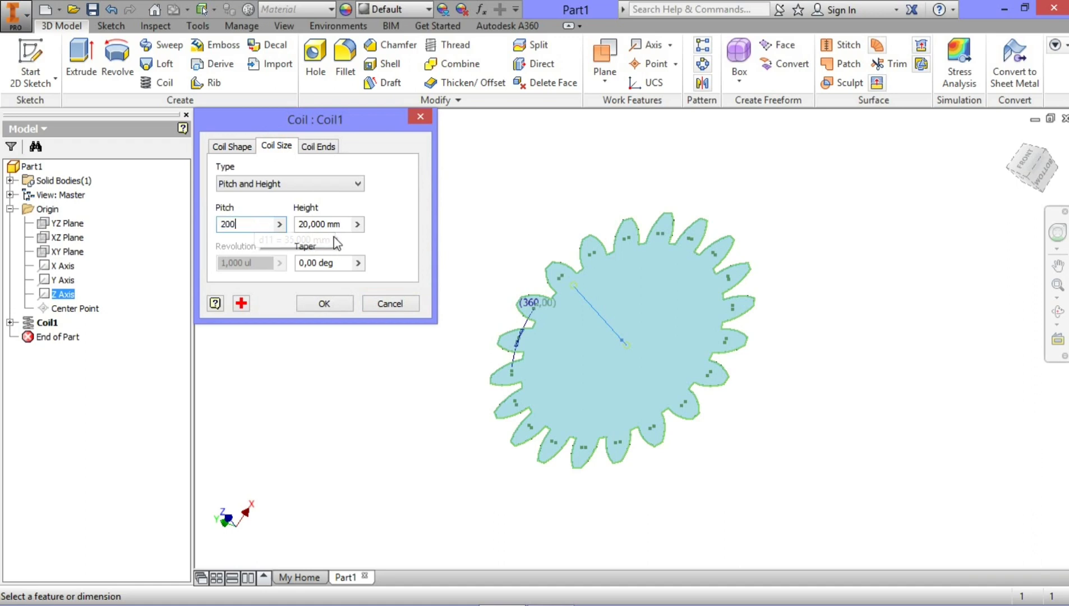
click(327, 224)
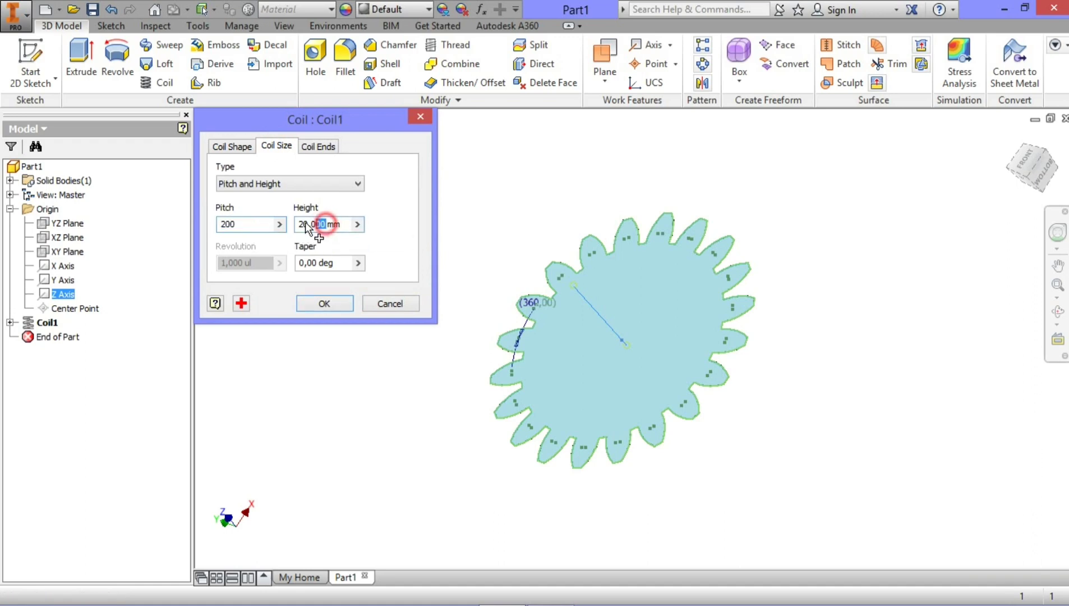
click(325, 303)
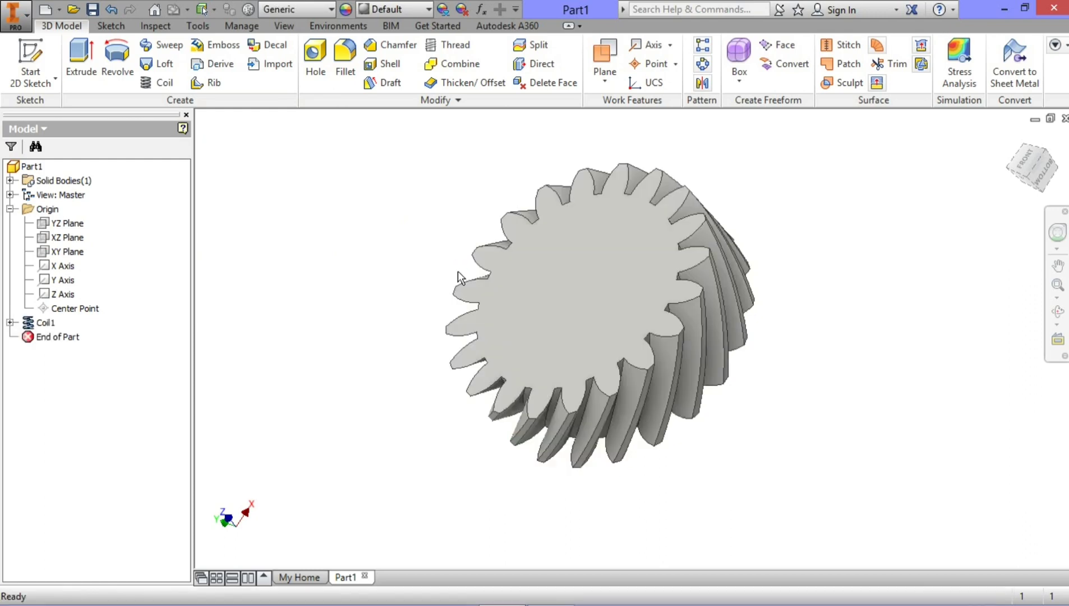
- Sketch a 47 mm diameter circle on the gear's flat end face, centred on the gear, and finish the sketch
click(1058, 312)
drag(764, 340, 777, 287)
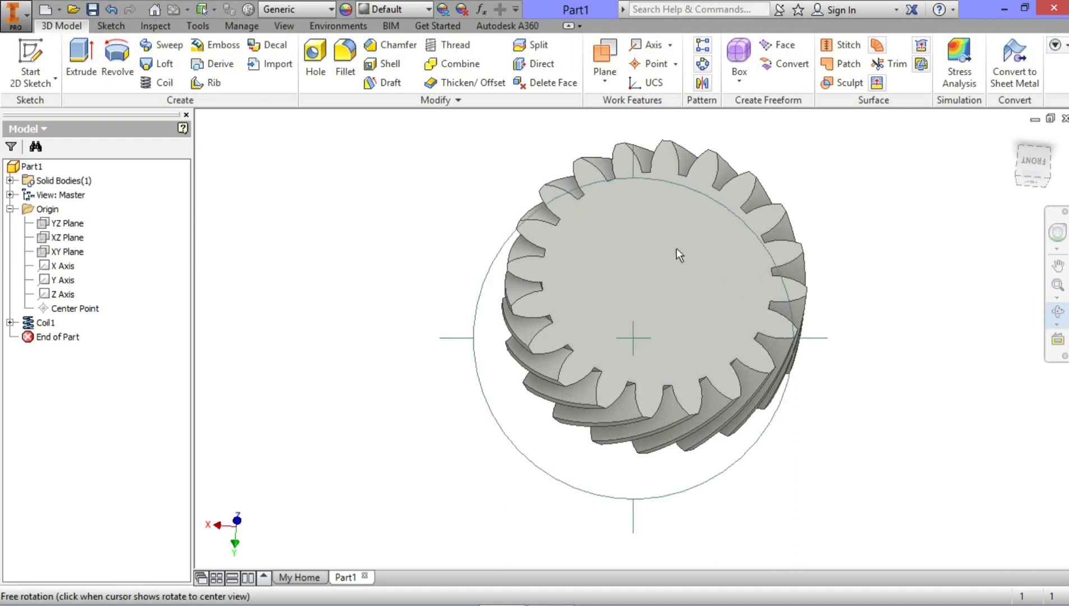
key(Escape)
click(673, 243)
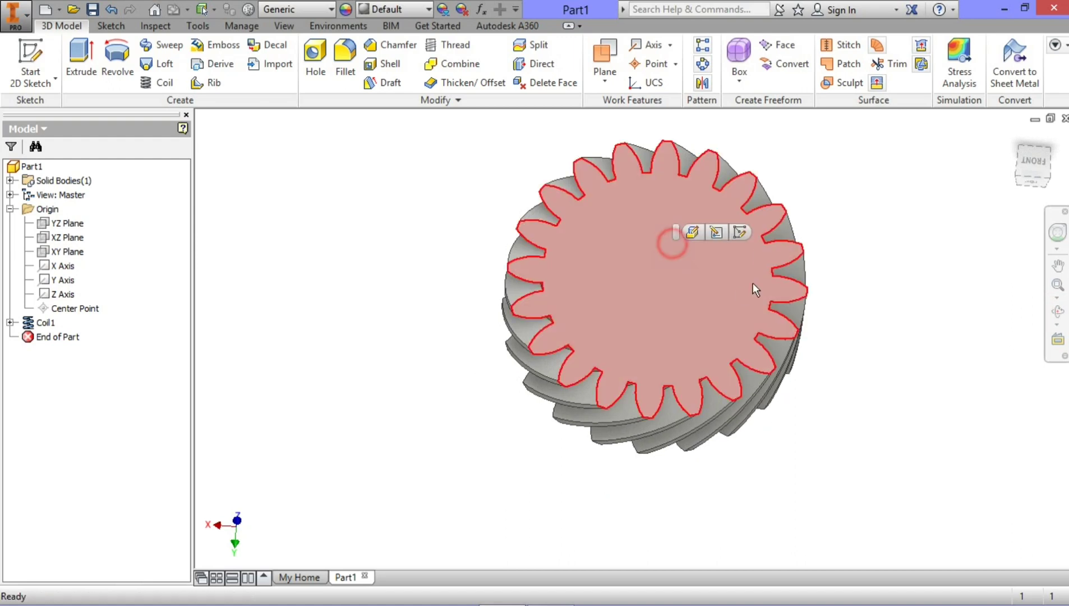
click(746, 231)
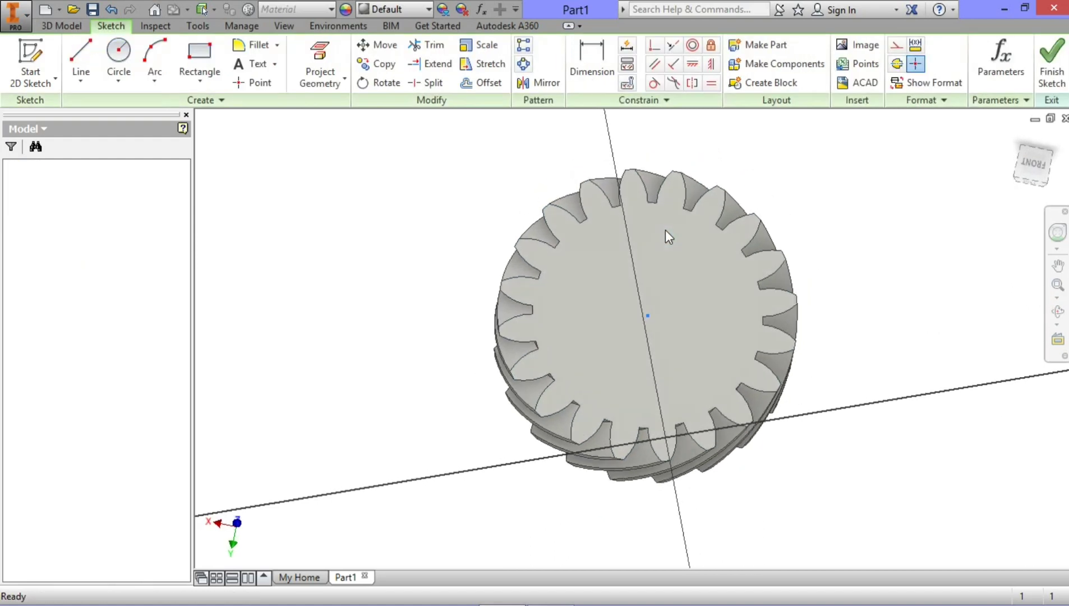
middle_drag(658, 310, 651, 316)
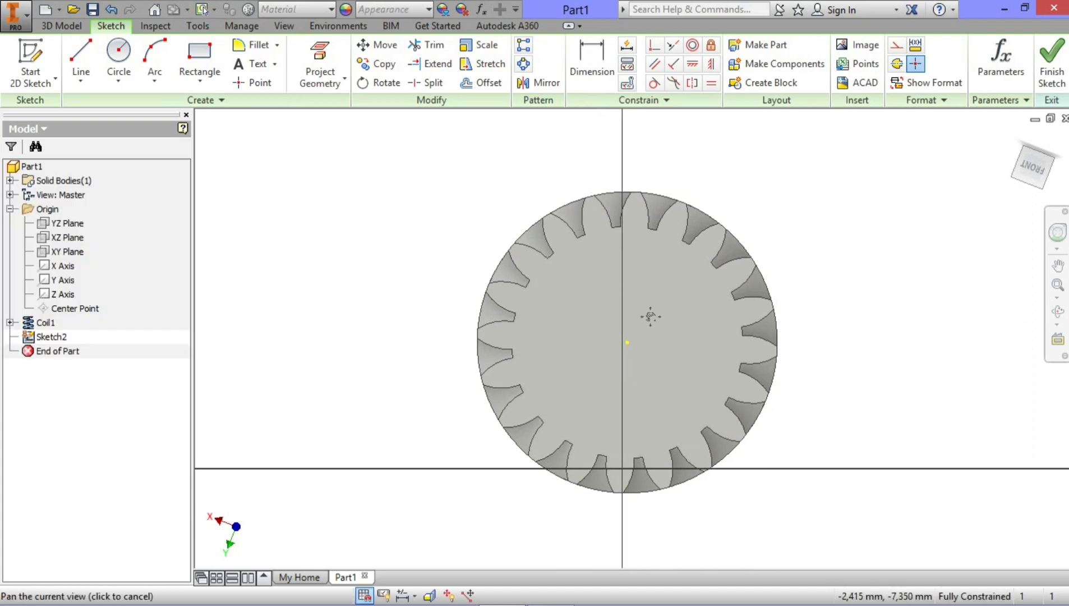
click(118, 44)
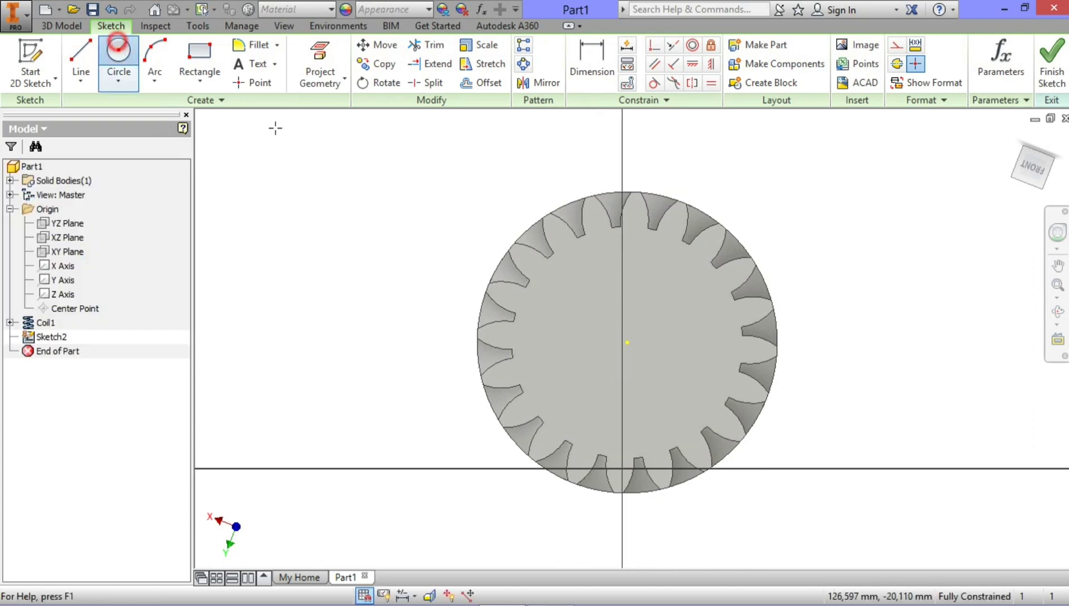
click(627, 342)
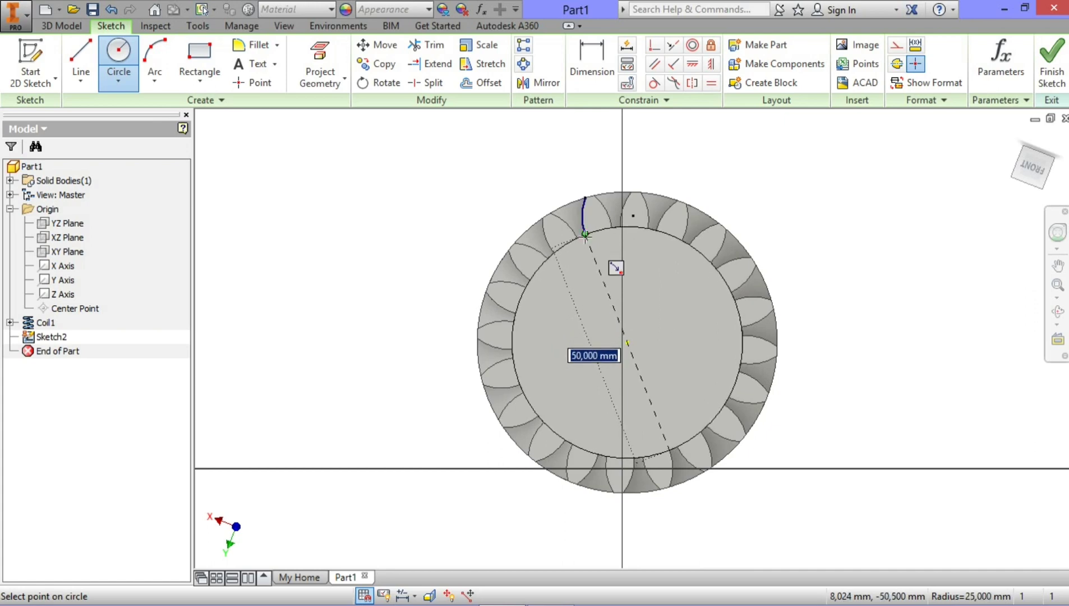
text(4)
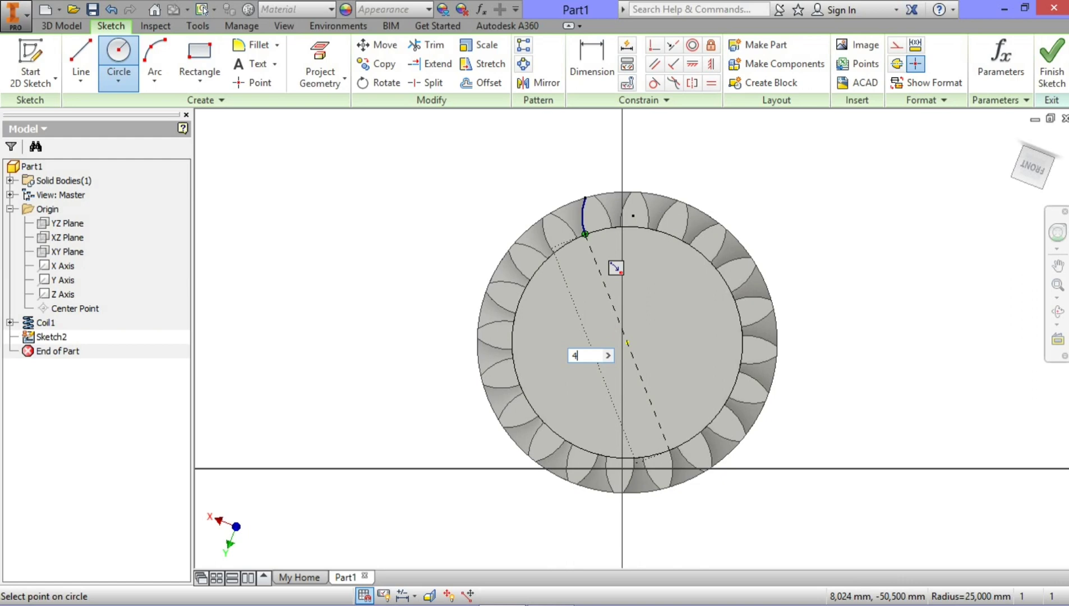
text(7)
key(Return)
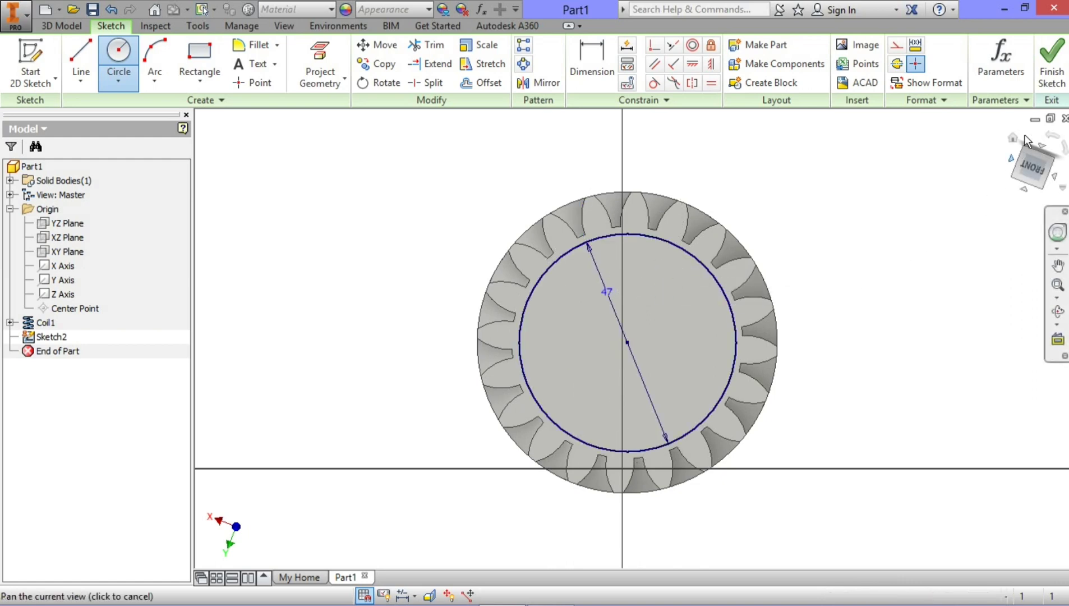
click(1051, 62)
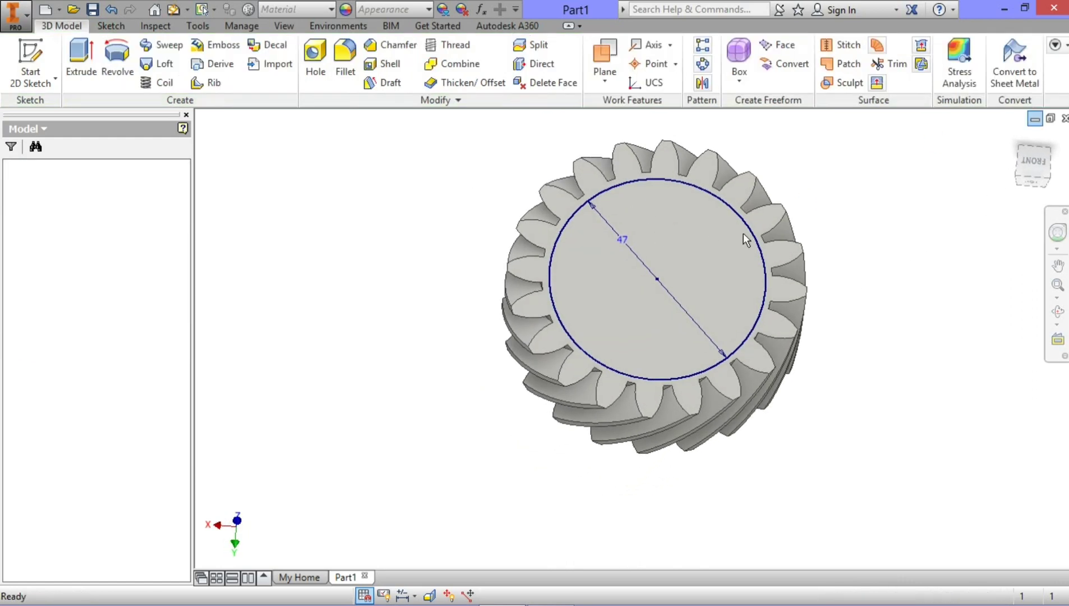
- Extrude the 47 mm circle as a cut 3 mm deep into the gear's end face
scroll(674, 244, down, 3)
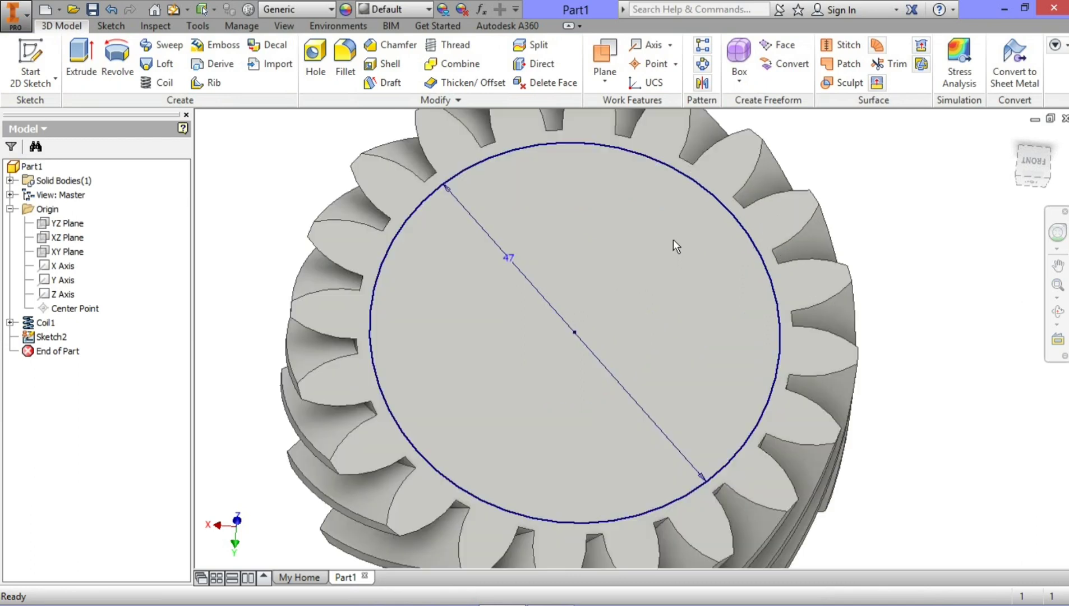
click(81, 59)
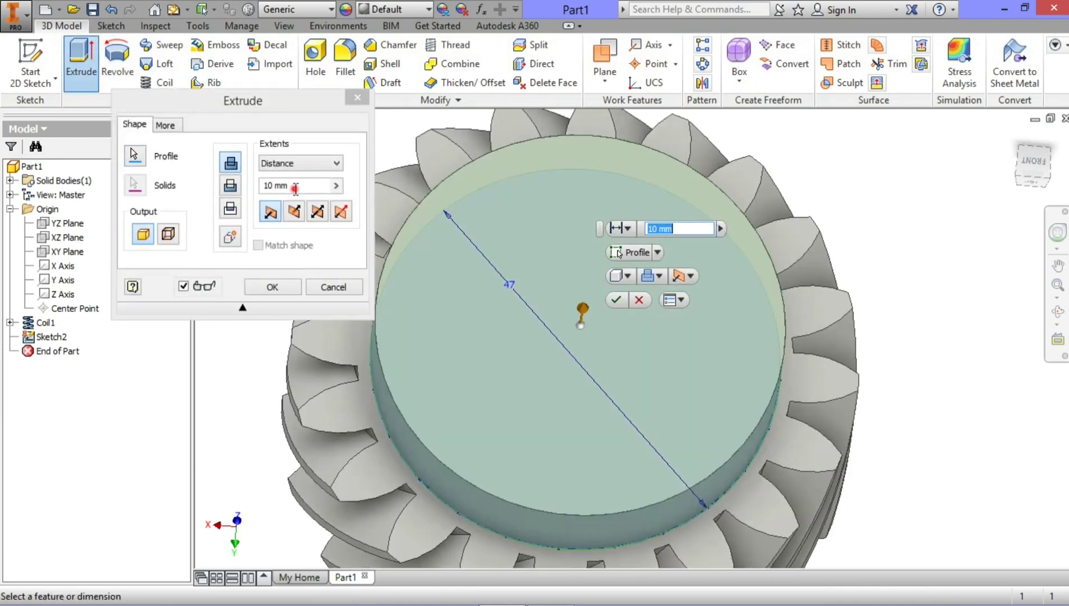
drag(295, 189, 263, 194)
text(3)
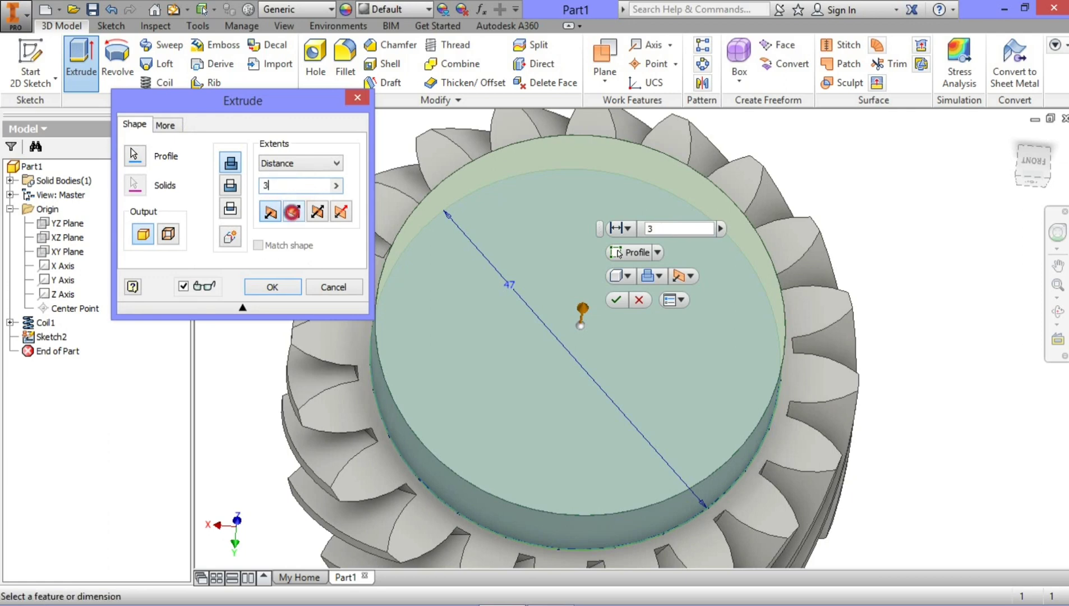
click(292, 212)
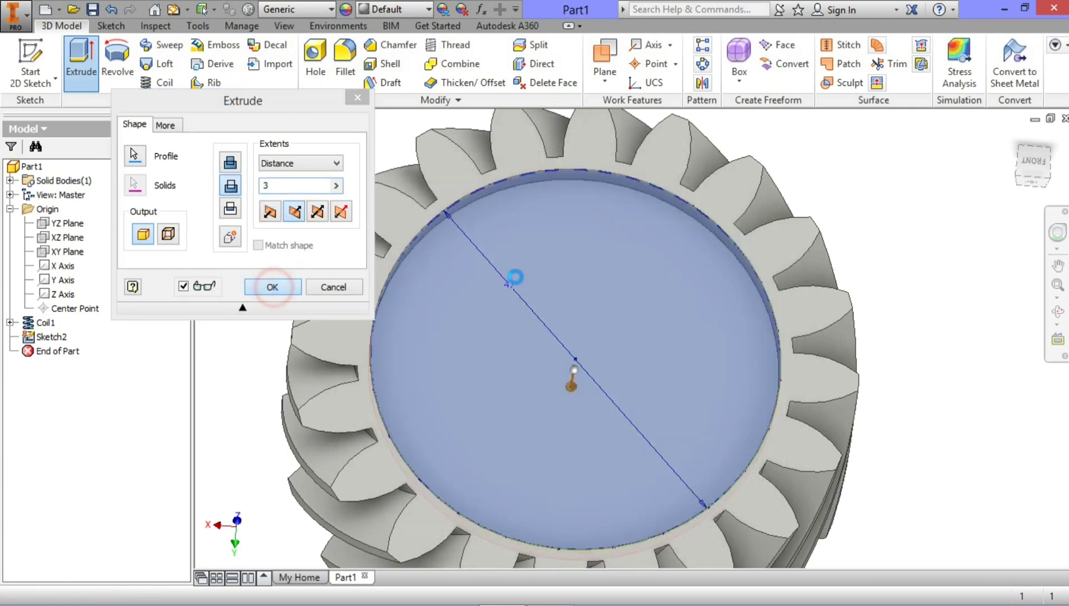
click(273, 288)
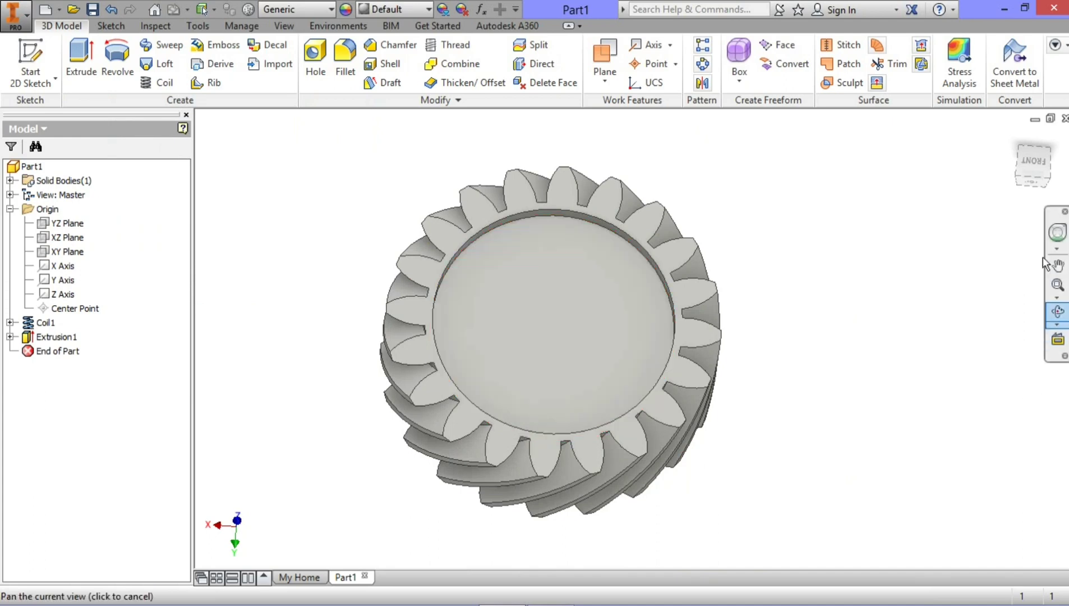
- Sketch a 47 mm diameter circle centred on the gear's opposite end face and extrude it as a cut 3 mm deep
key(F6)
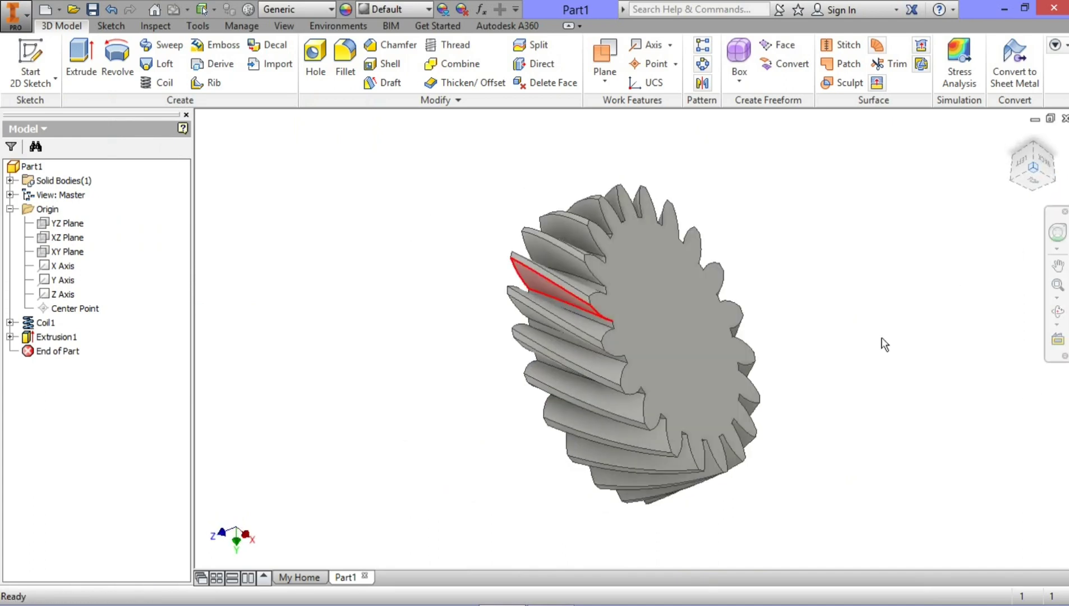
click(640, 283)
click(710, 272)
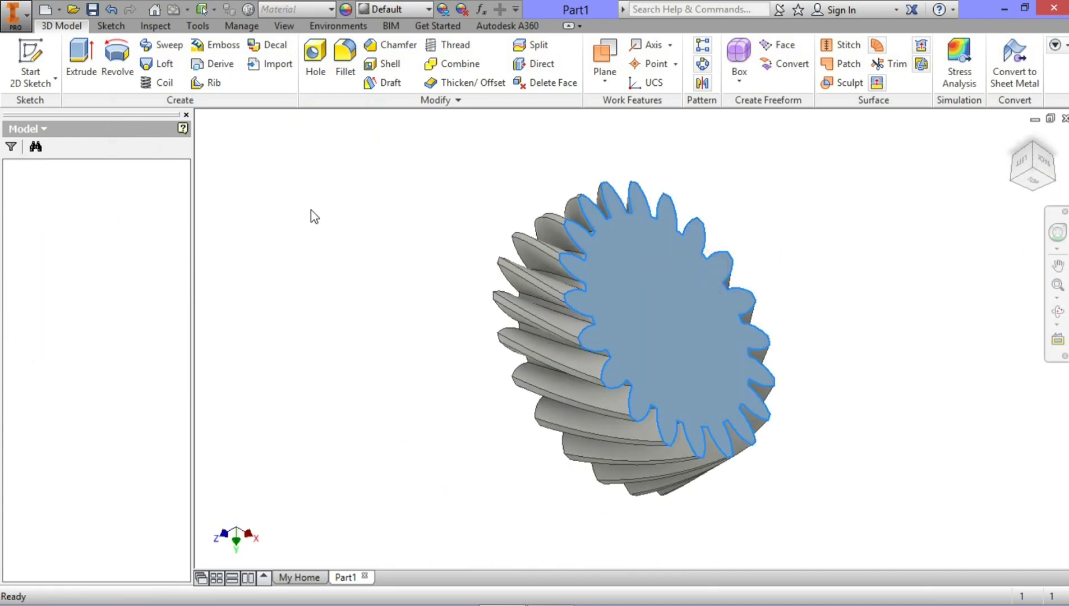
click(131, 60)
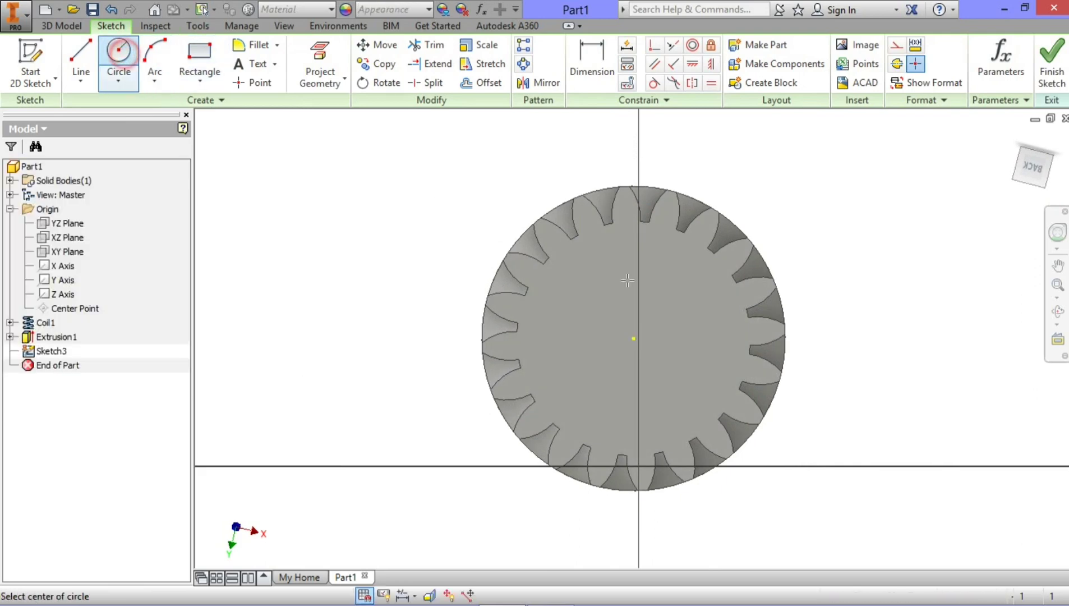
click(633, 339)
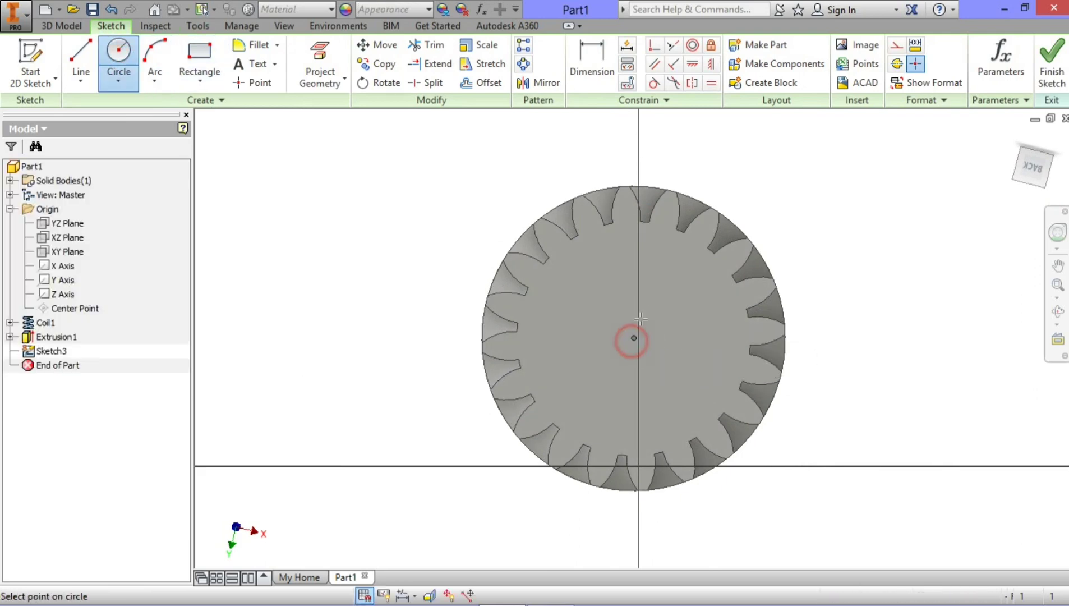
key(Return)
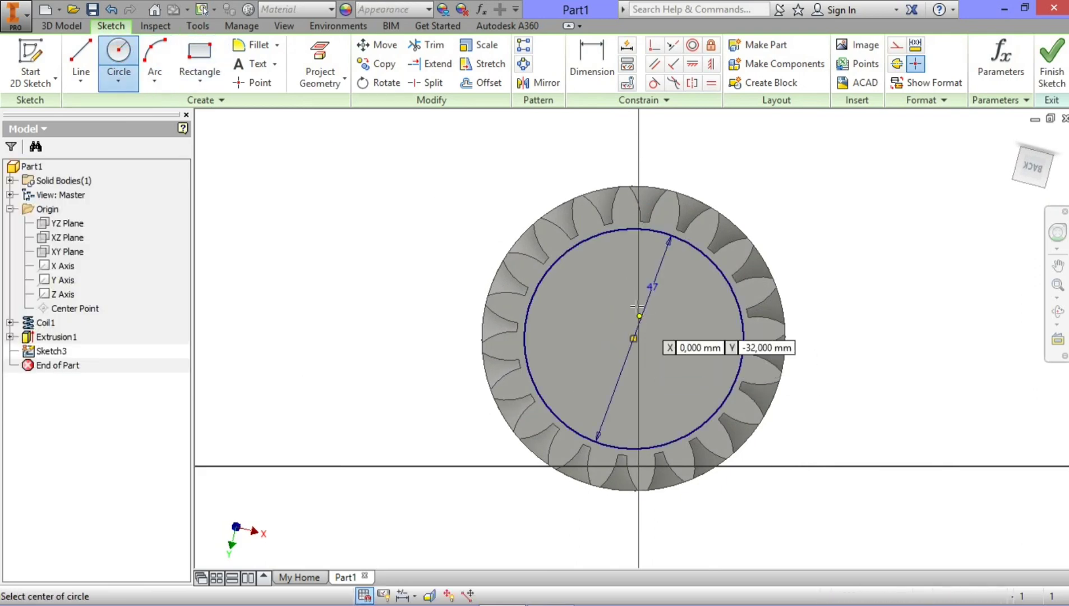
key(Escape)
click(1047, 59)
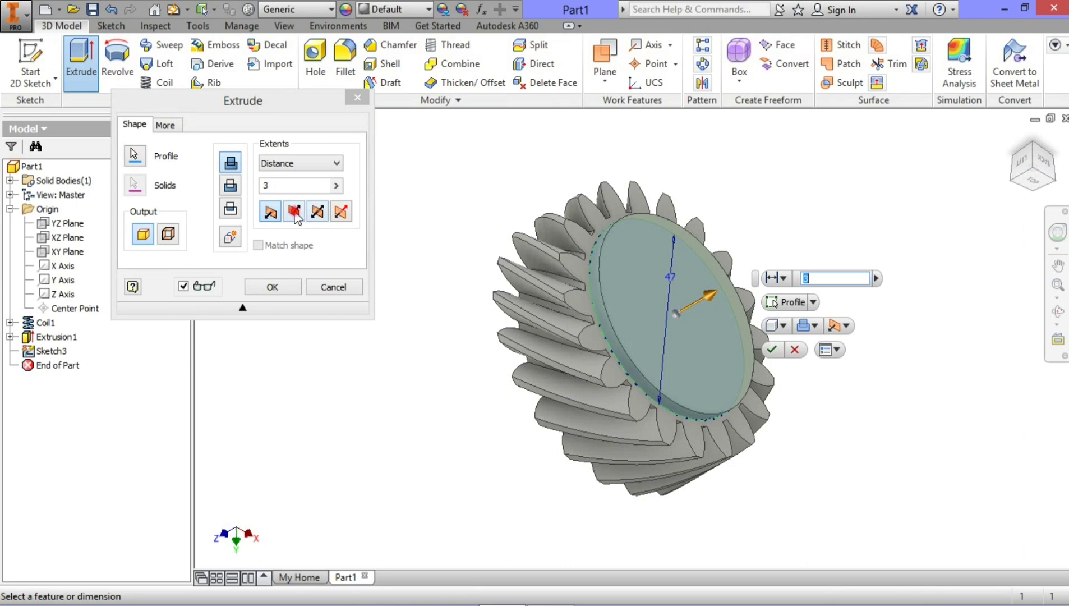
click(295, 214)
click(274, 286)
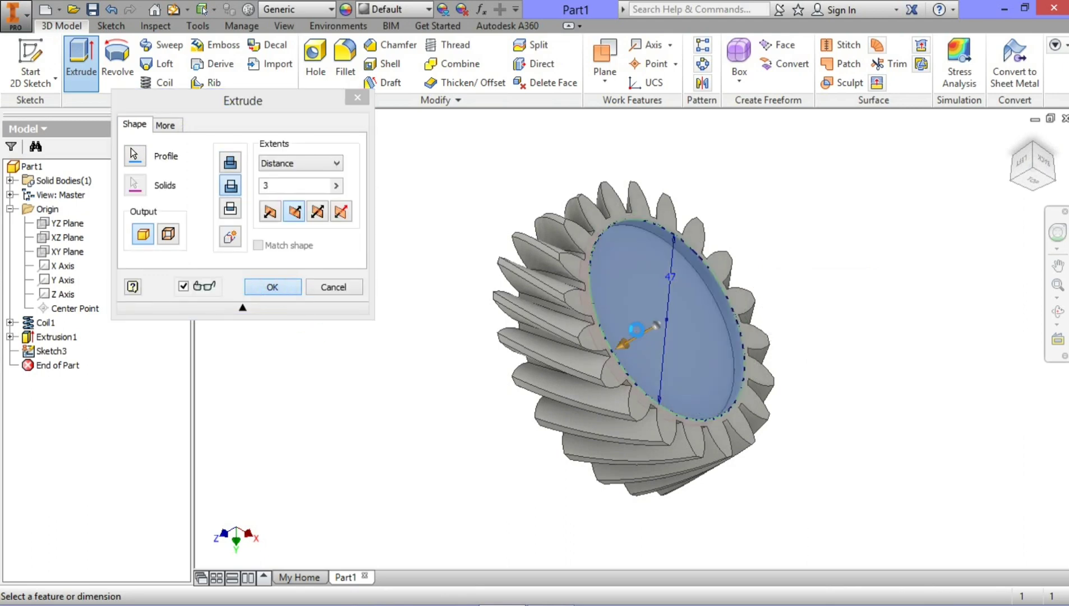
- Create an offset work plane at 0 mm from the toothed rim face around the new recess
click(604, 79)
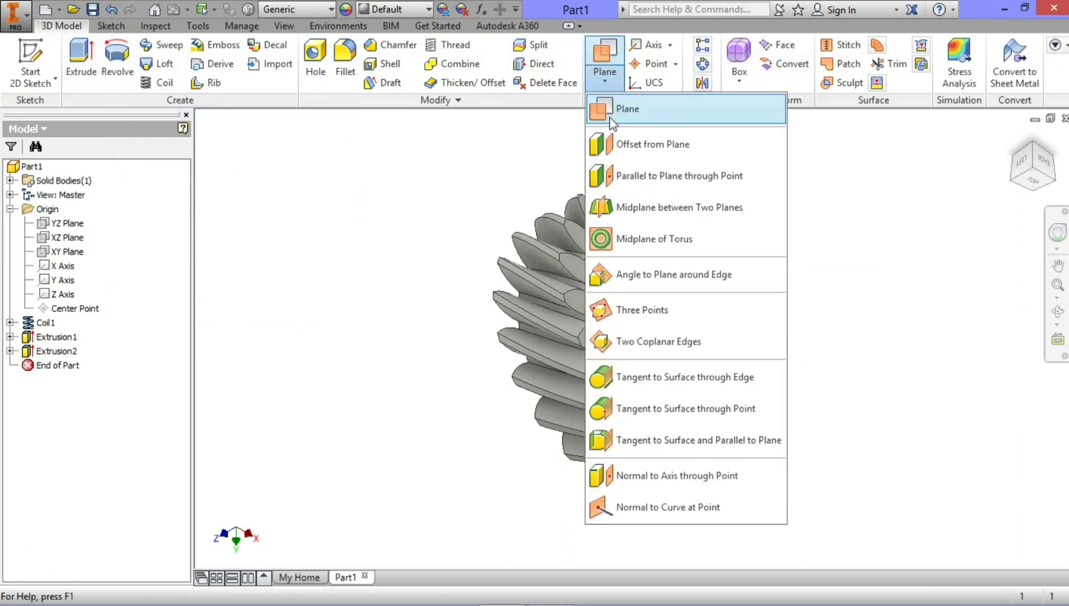
click(606, 141)
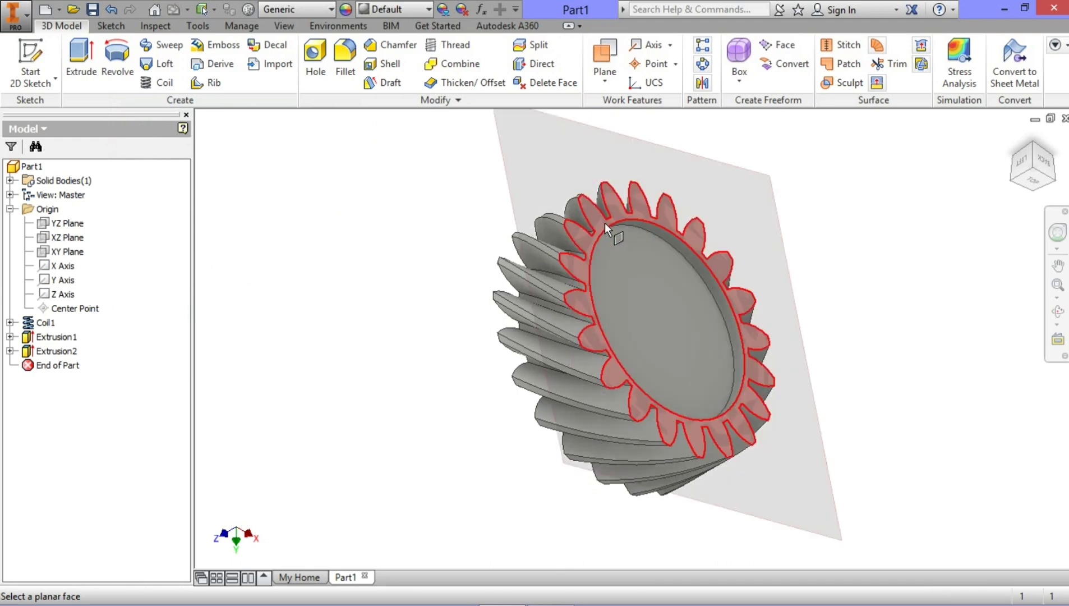
click(605, 224)
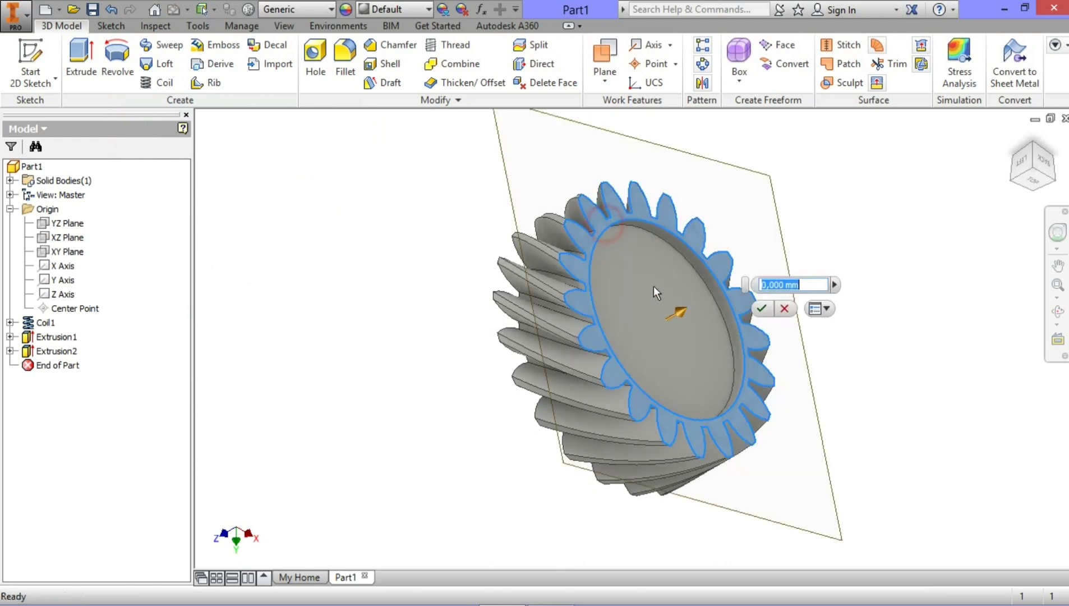
click(761, 310)
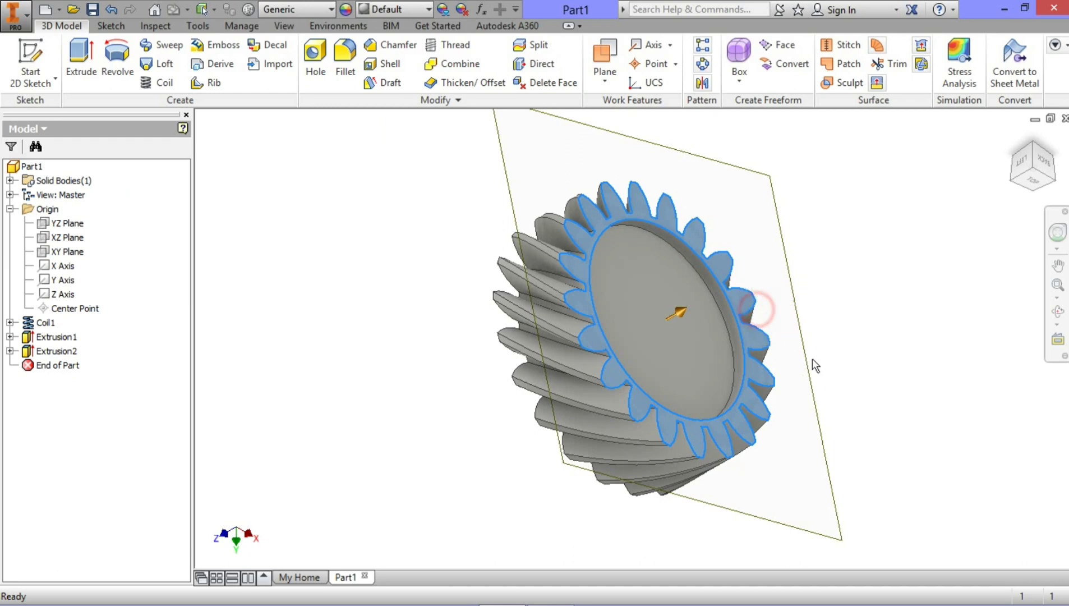
- Start a sketch on the new work plane and draw a 25 mm diameter circle centred on the gear
click(797, 297)
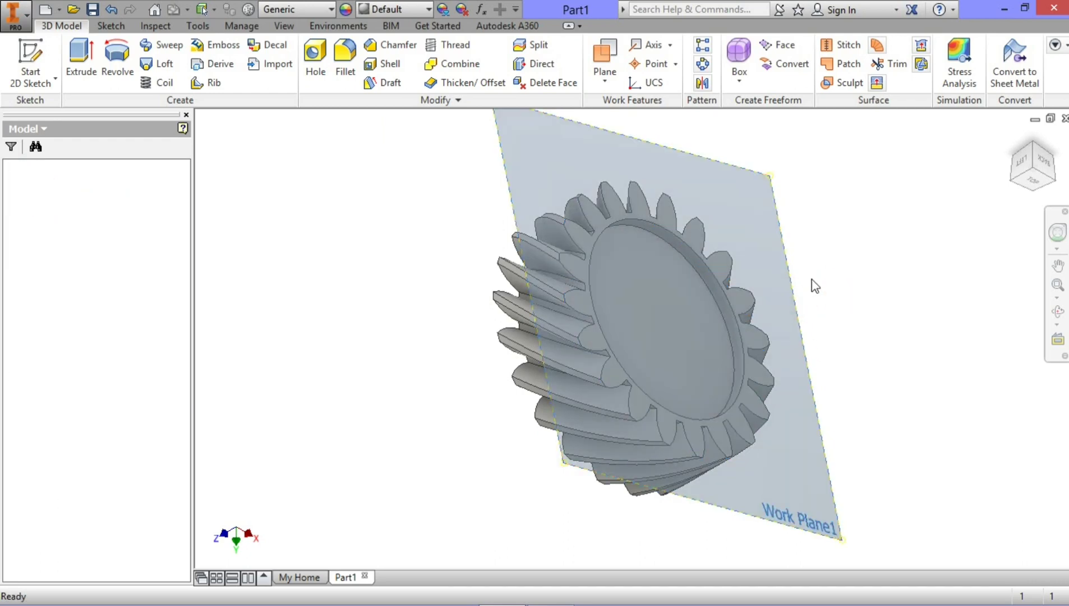
key(s)
click(118, 56)
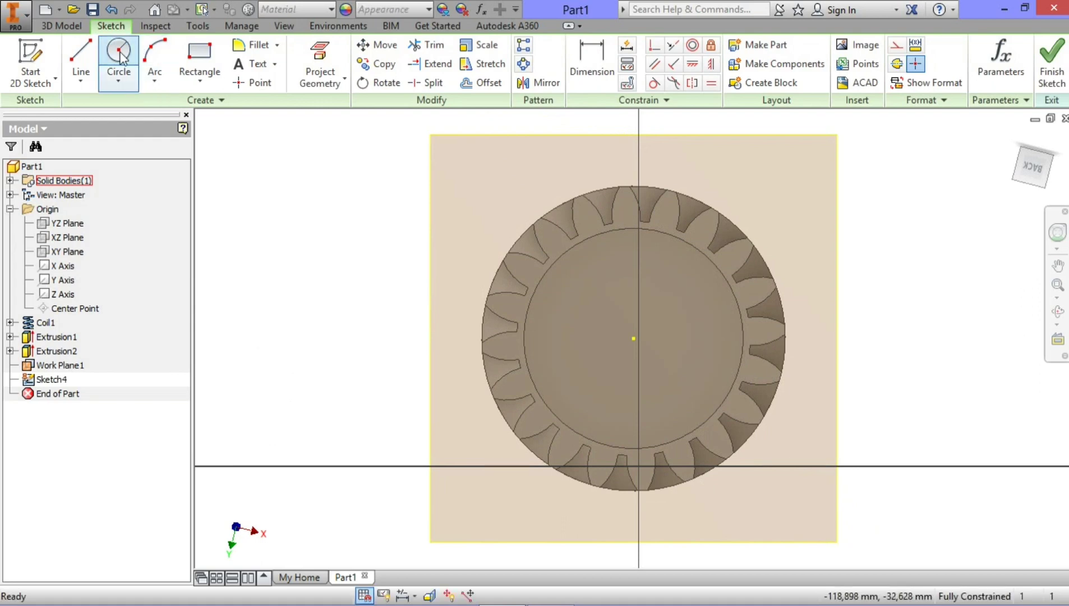
click(634, 340)
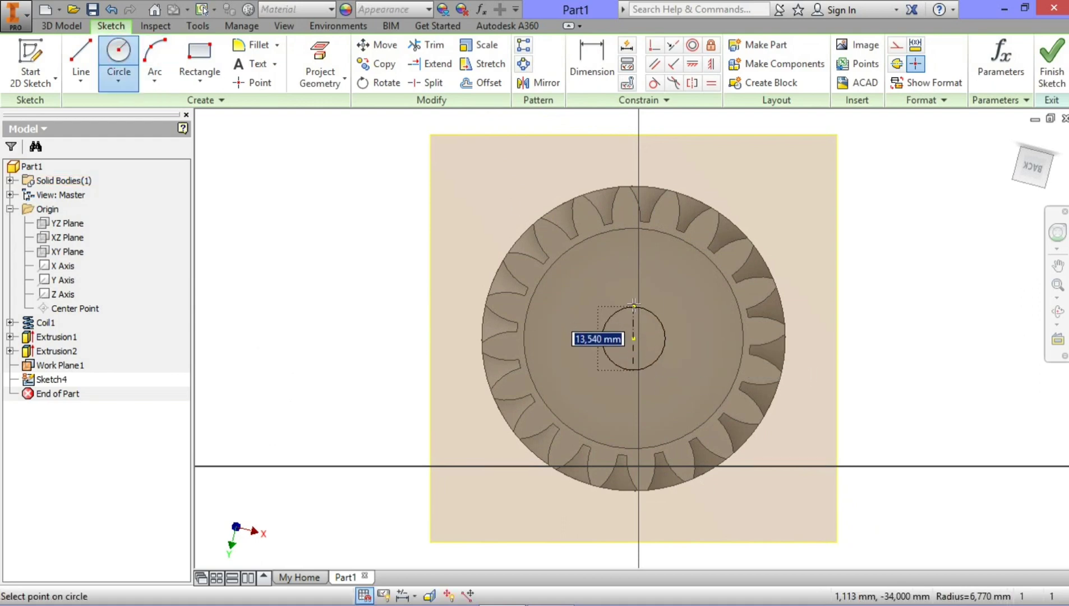
text(25)
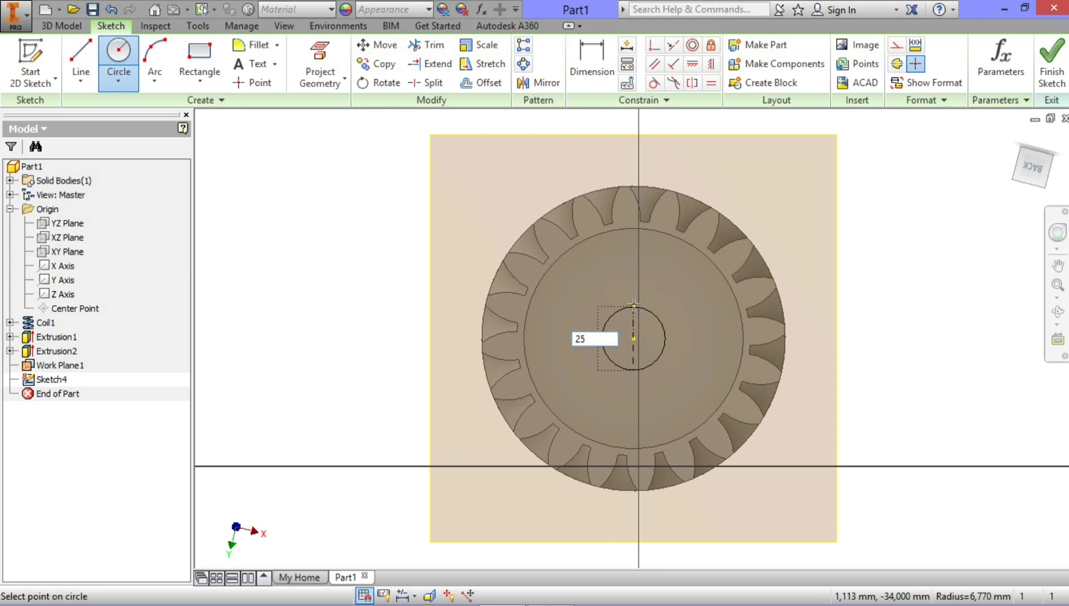
key(Return)
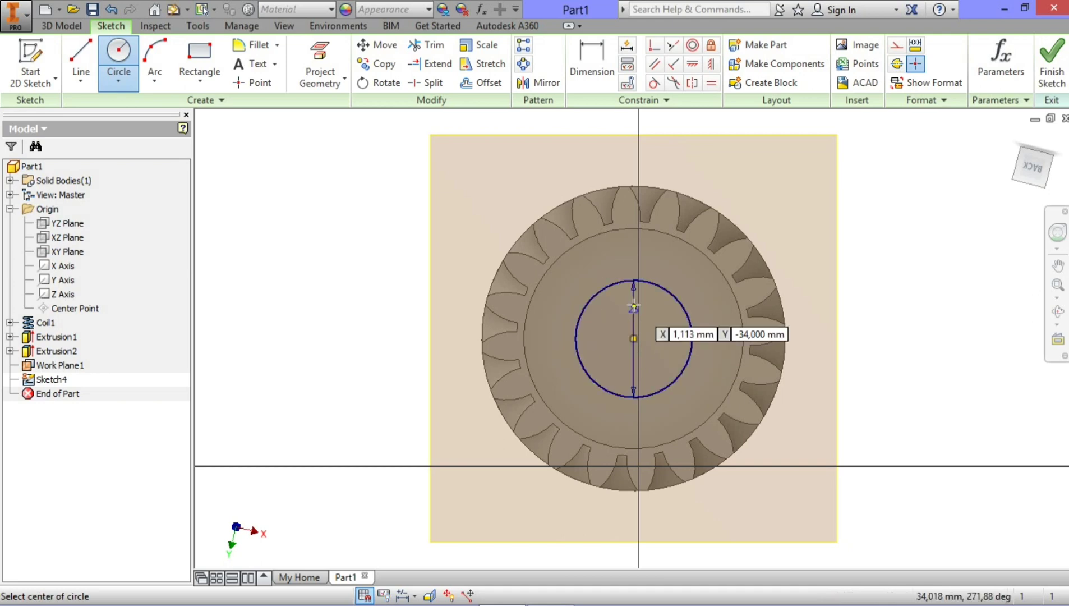
key(Escape)
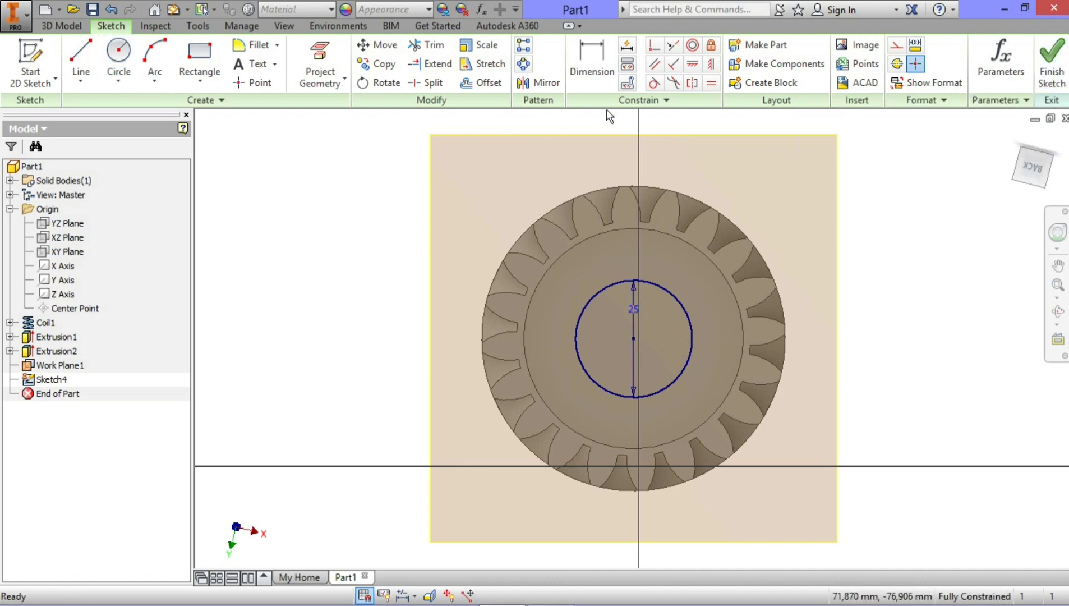
click(125, 48)
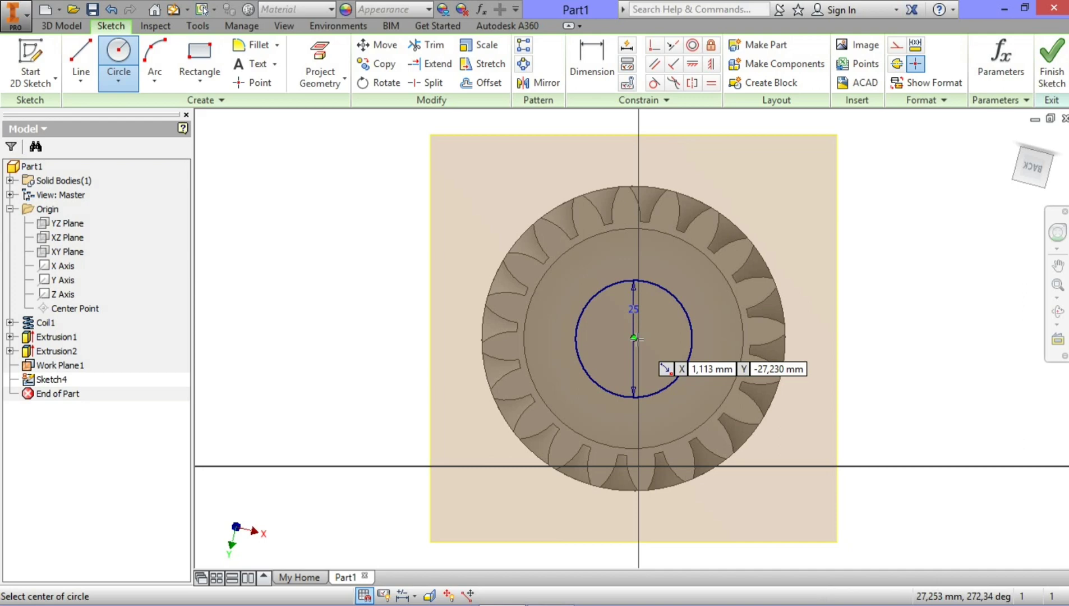
click(635, 337)
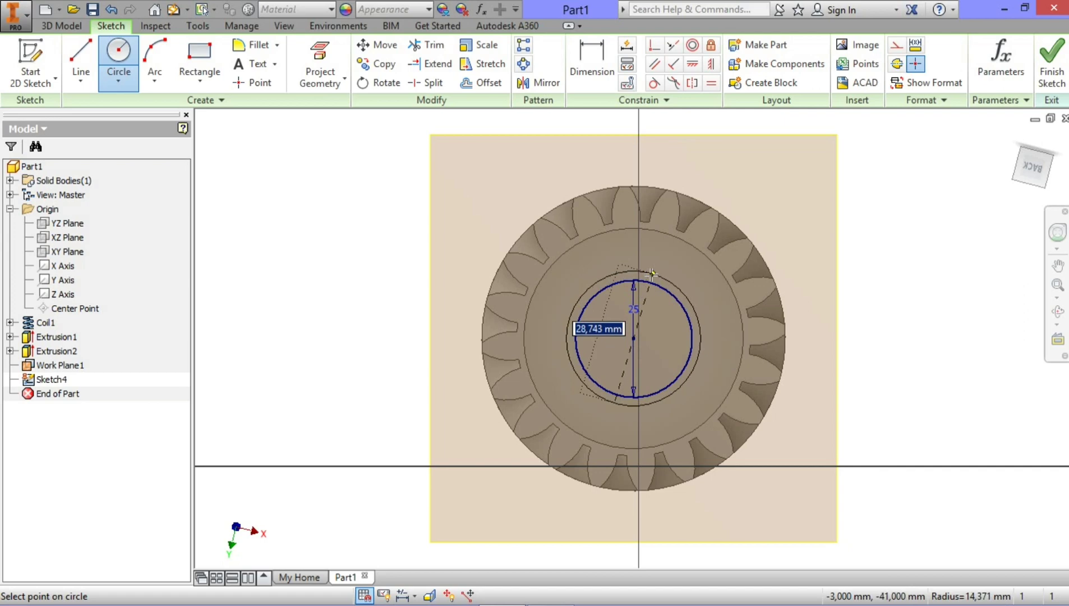
key(Escape)
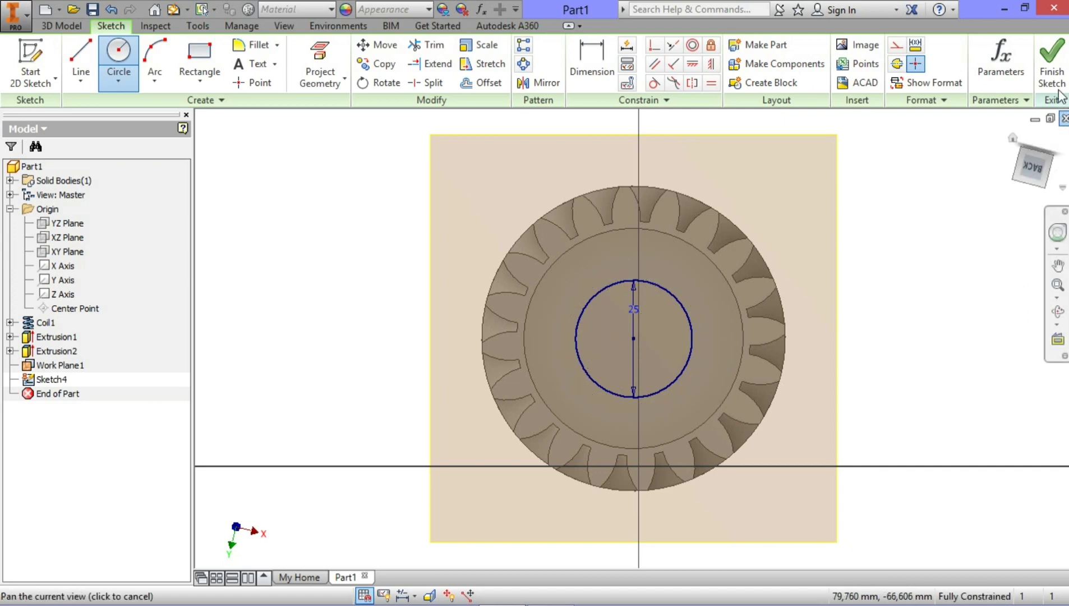
- Finish the sketch and try to extrude the 25 mm circle 40 mm into the gear
key(F6)
key(e)
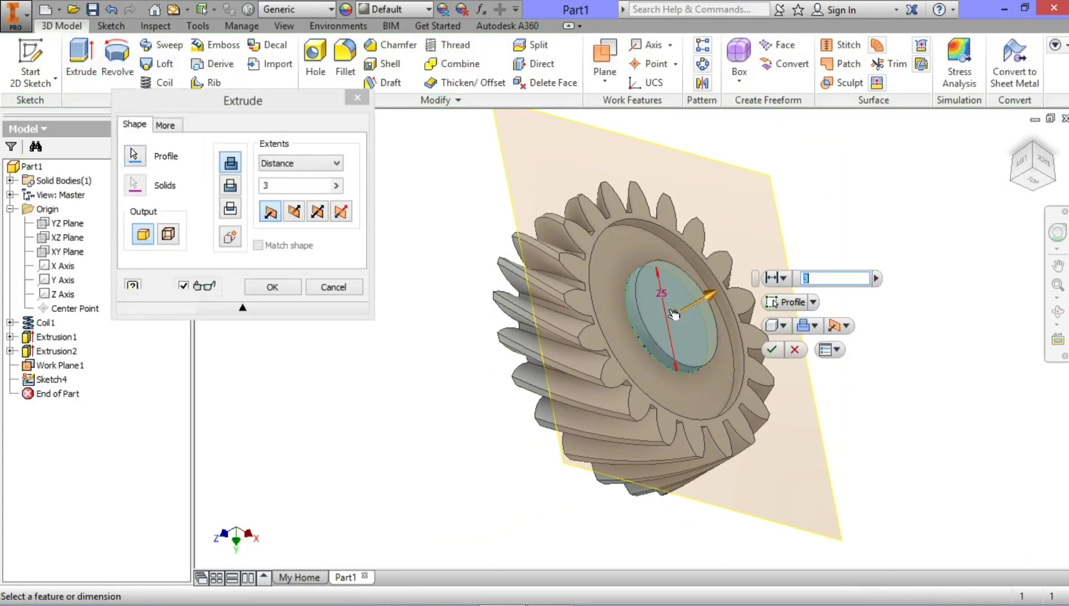
click(294, 212)
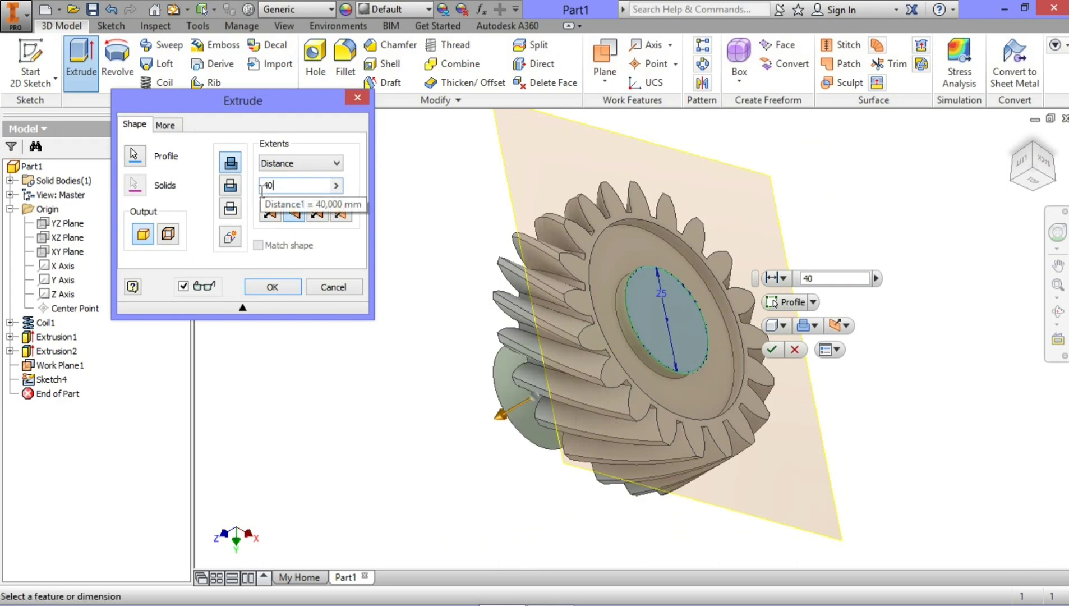
key(Escape)
- Create a simple hole at the sketched circle's centre with 25 mm diameter, 50 mm depth and a flat drill point
click(312, 64)
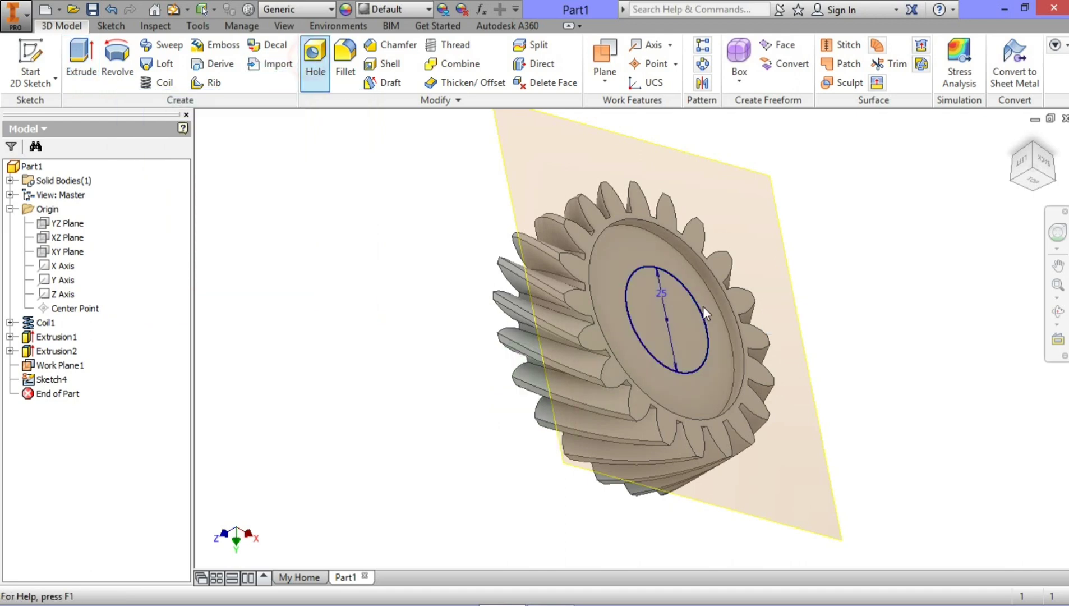
click(668, 319)
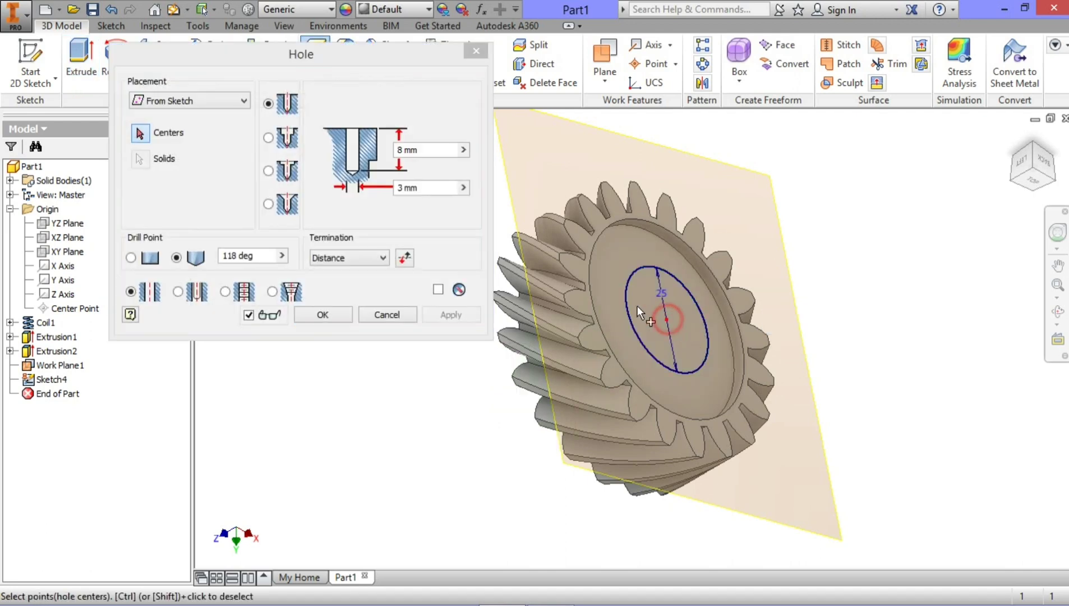
click(413, 187)
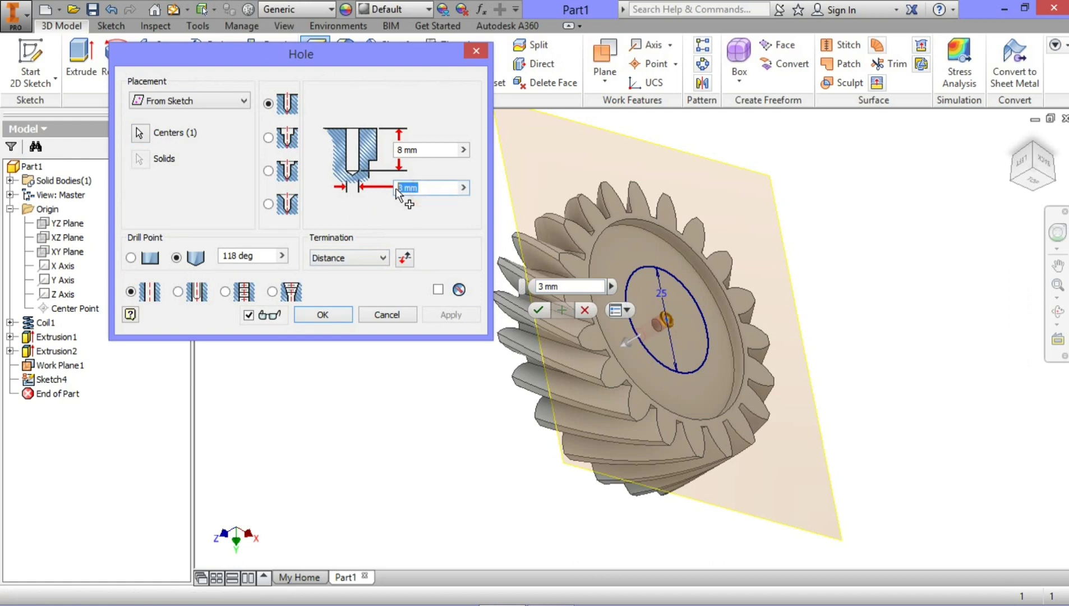
text(25)
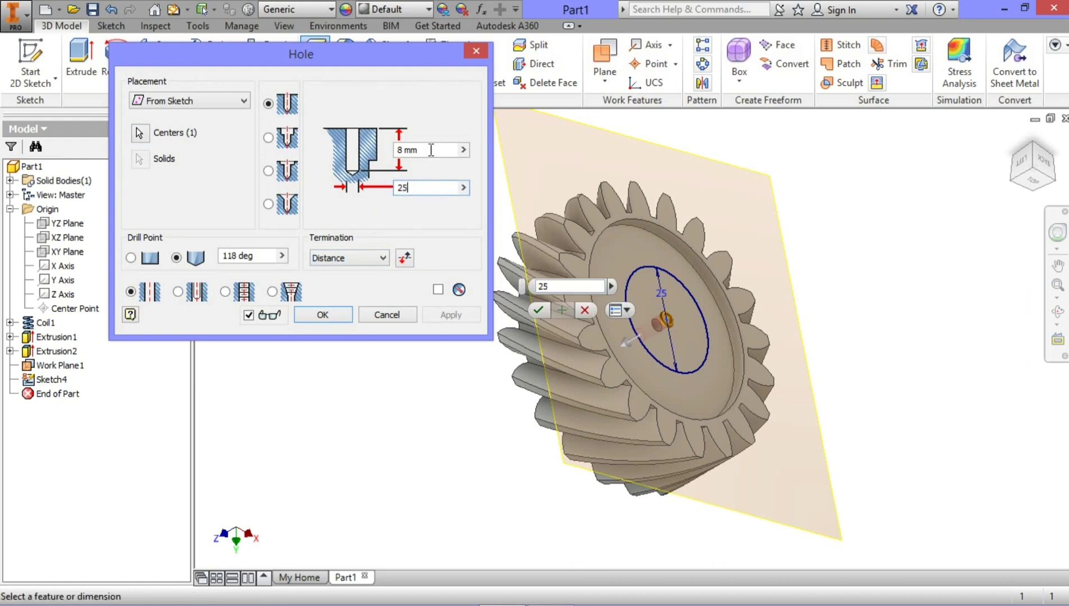
drag(431, 150, 394, 150)
text(50)
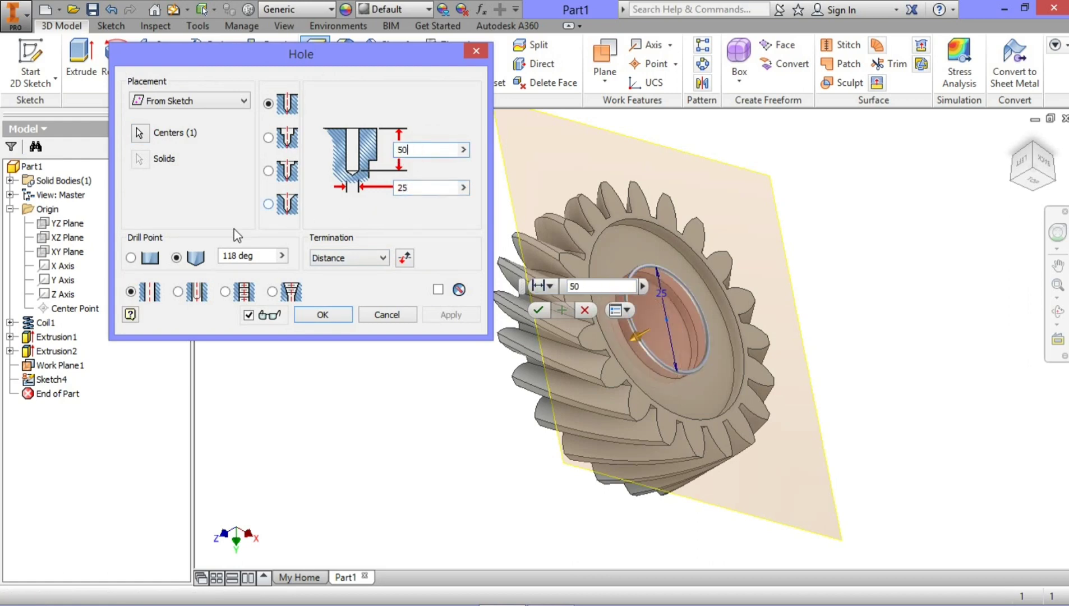
click(131, 258)
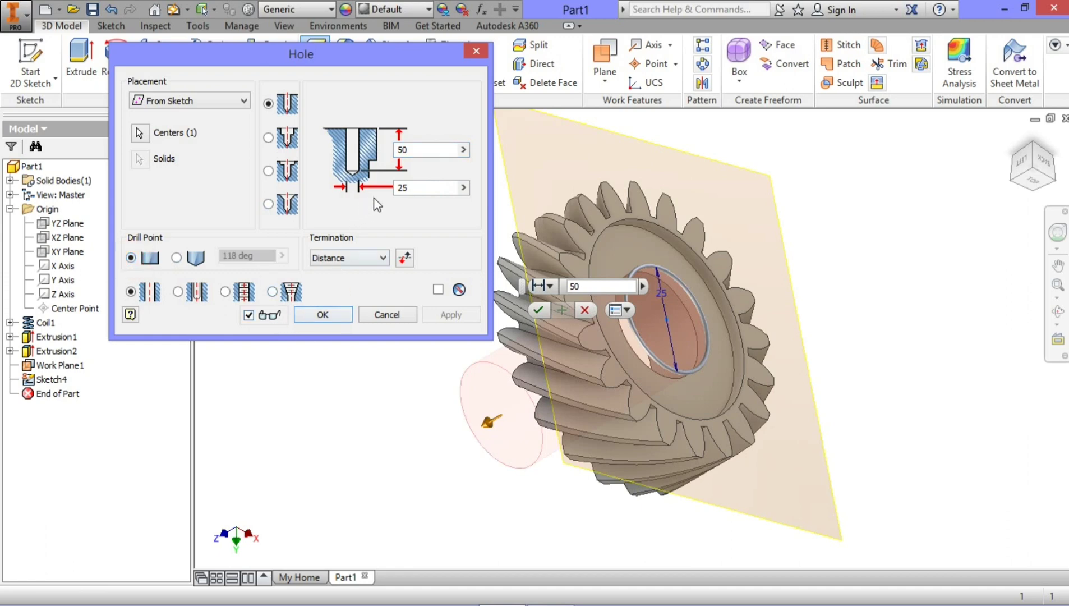
click(331, 312)
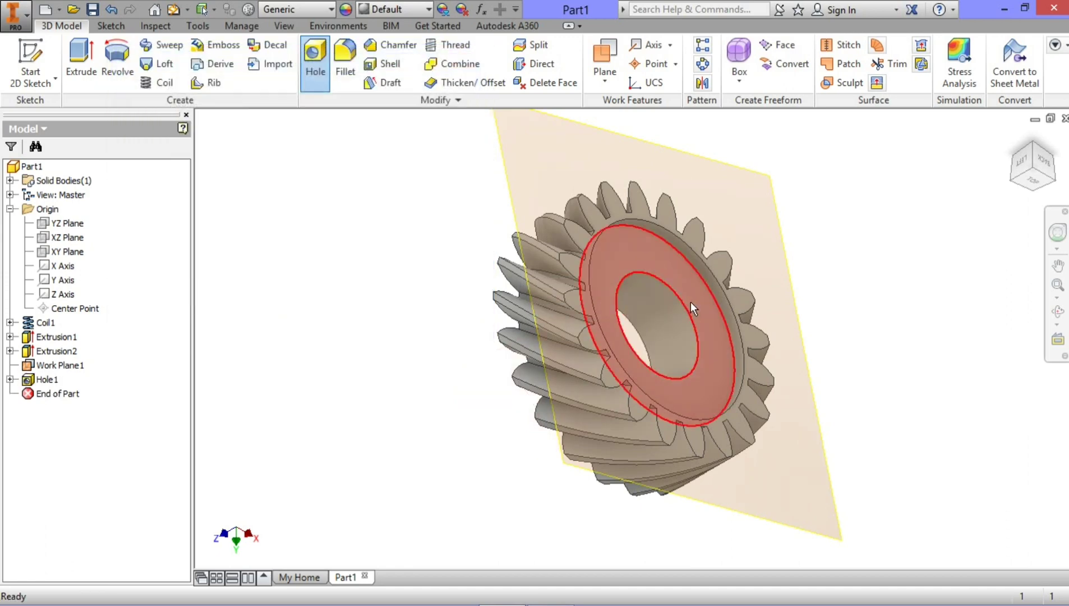
- Start a sketch on the visible work plane and draw a 25 mm diameter circle centred on the gear's bore
click(778, 223)
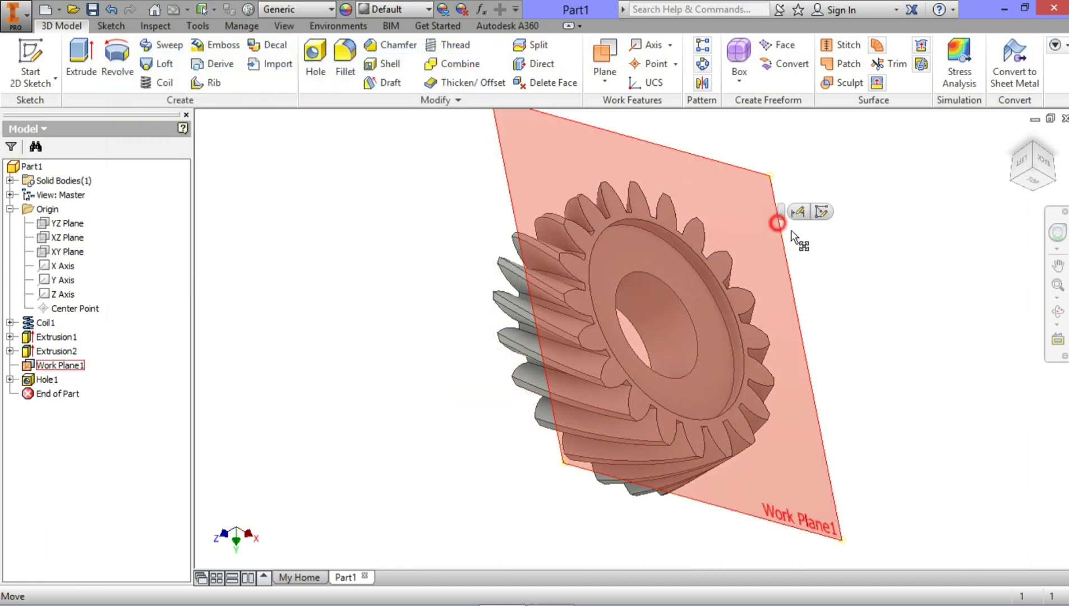
click(821, 213)
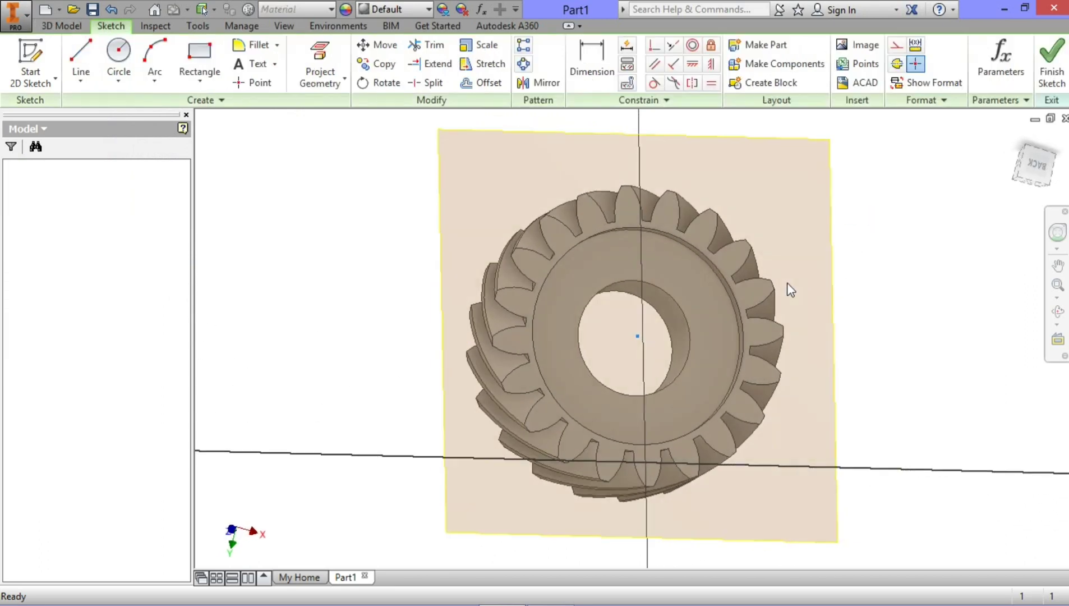
scroll(674, 279, up, 3)
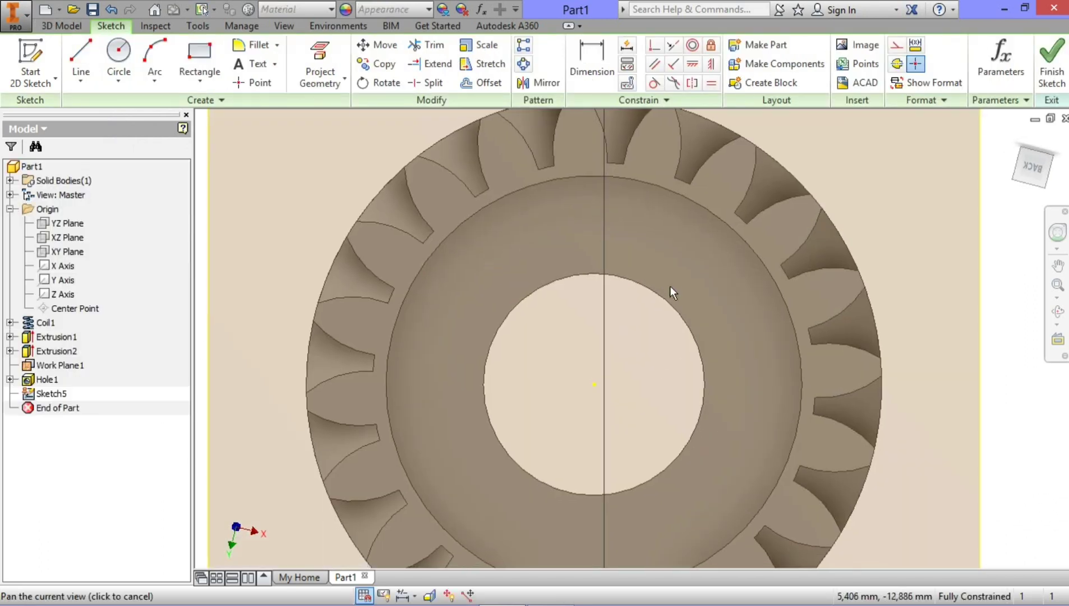
click(594, 384)
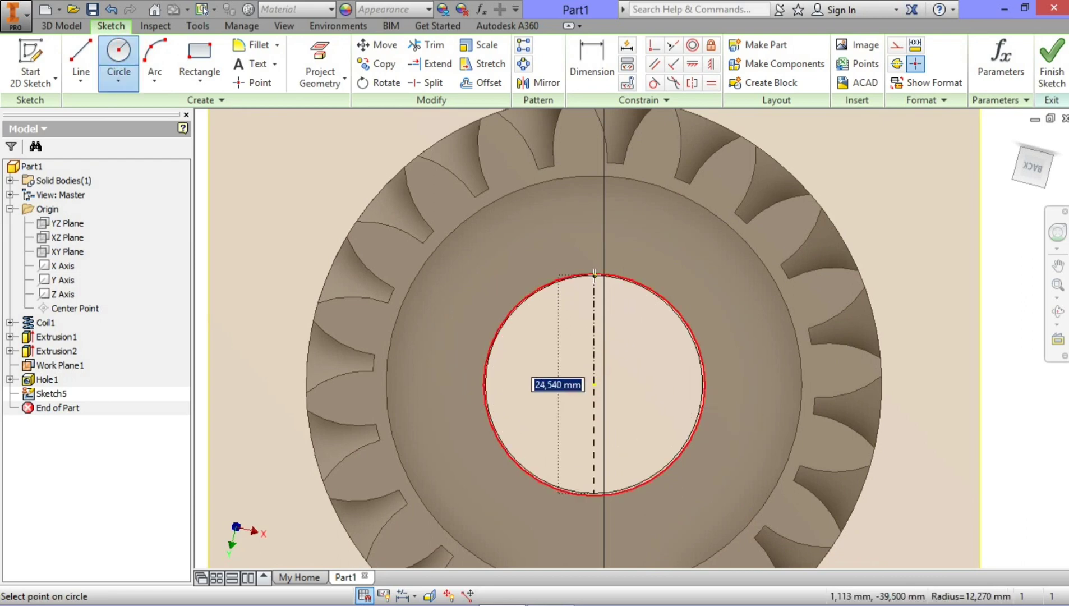
text(25)
key(Return)
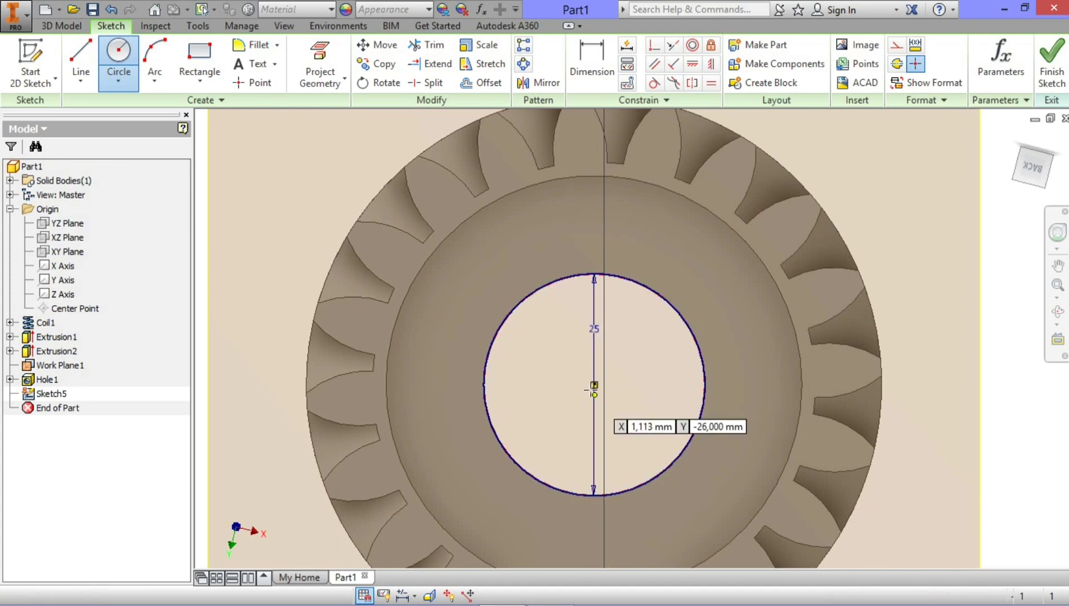
- Draw a second circle from the bore's centre and set its diameter to 28 mm
click(594, 385)
text(23)
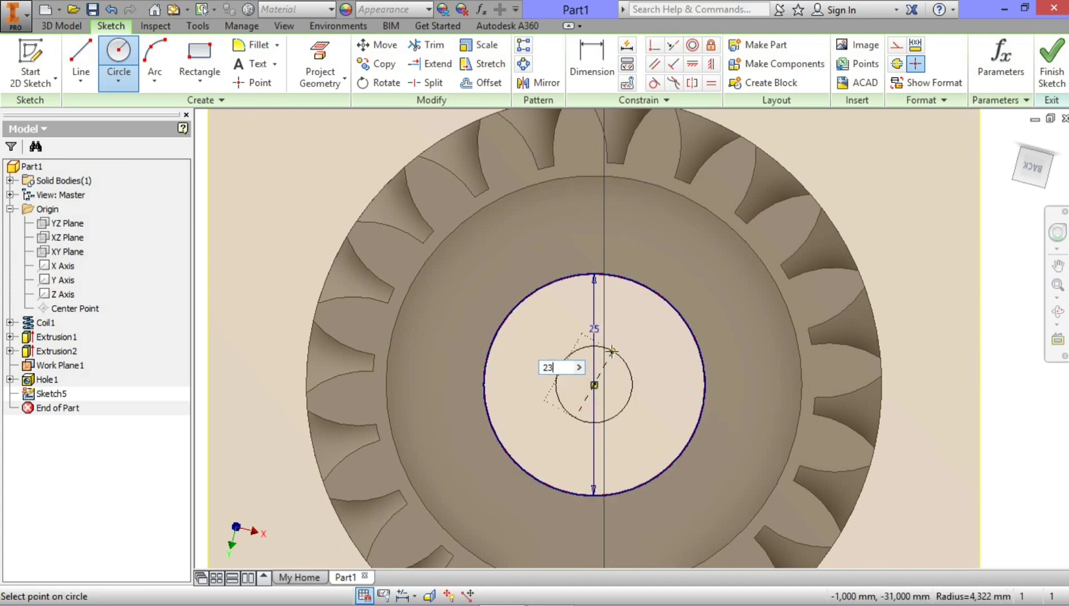
key(Return)
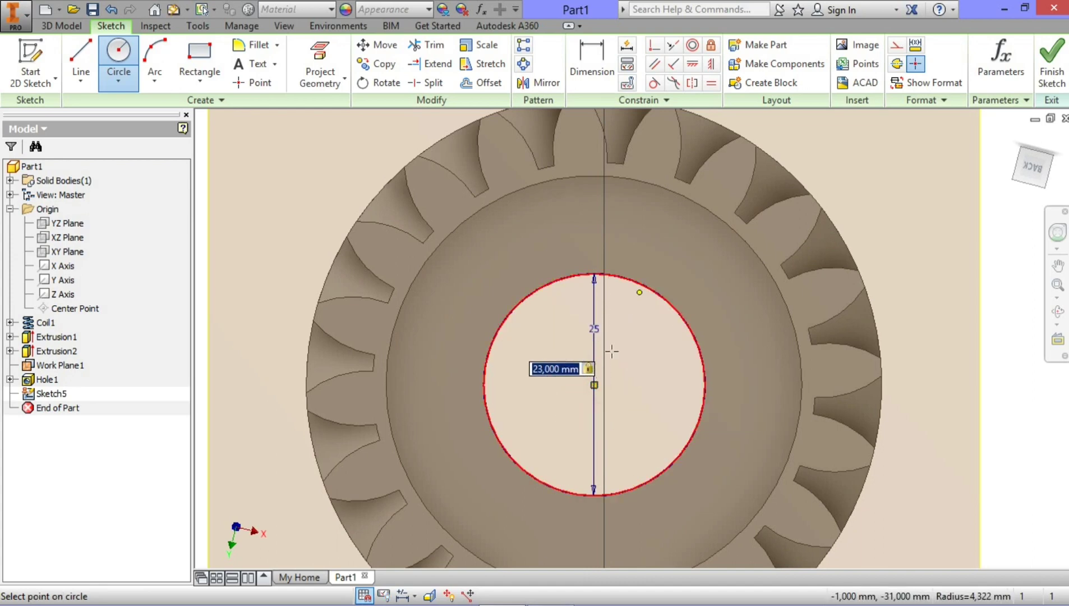
key(Escape)
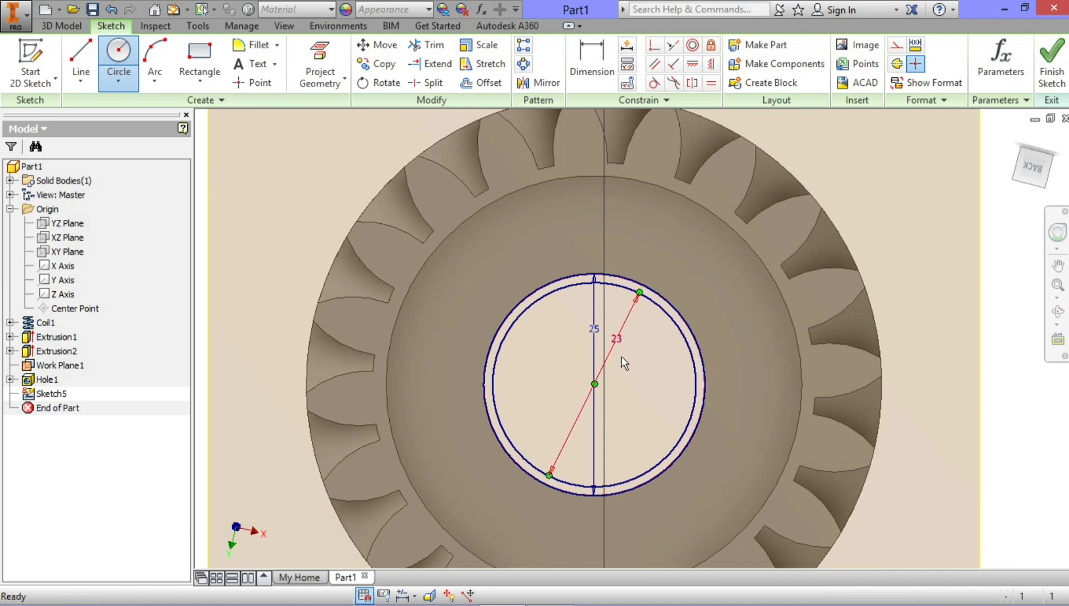
double_click(617, 339)
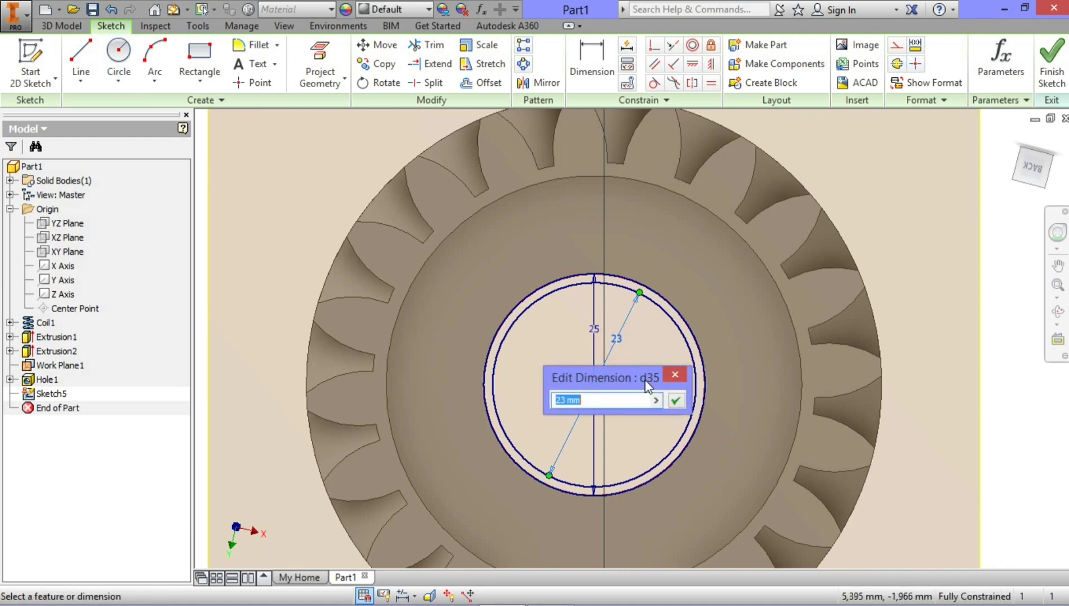
text(28)
key(Return)
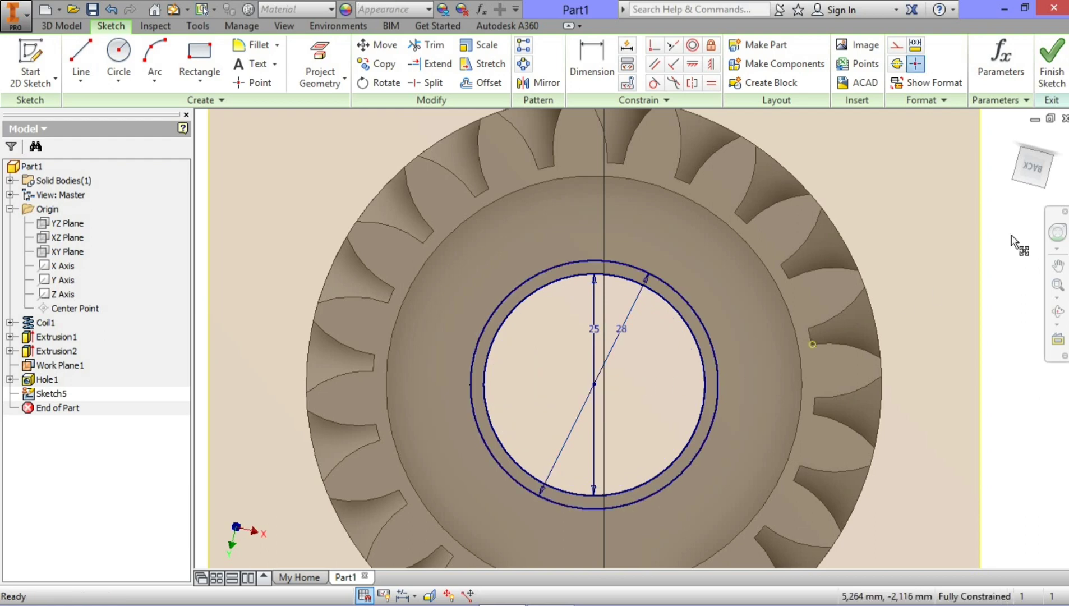
- Finish the sketch and extrude the ring between the 25 mm and 28 mm circles 3 mm in the reverse direction, towards the recess floor
click(1055, 73)
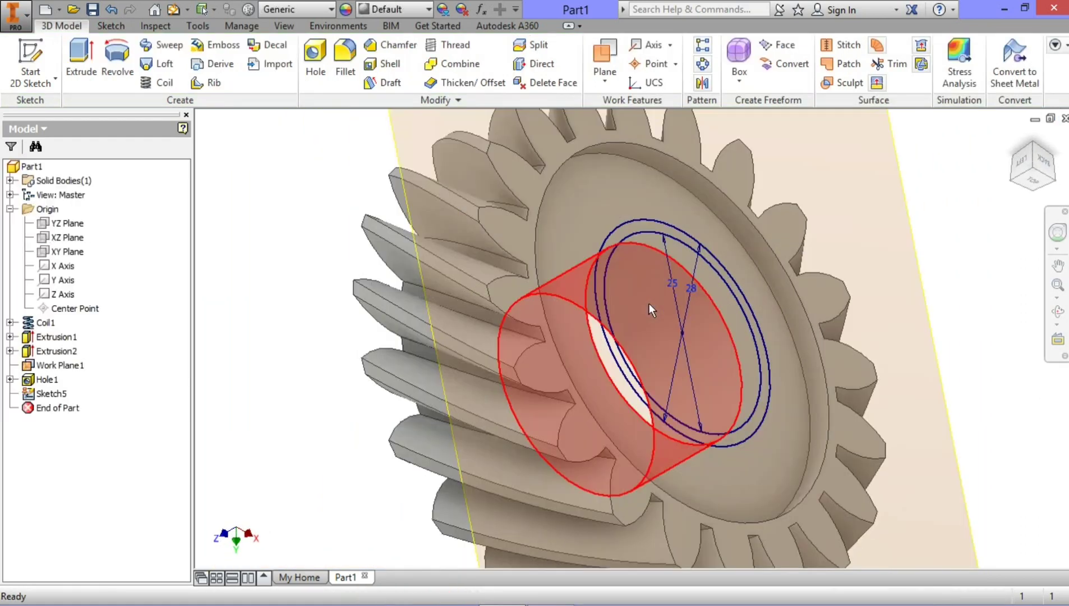
click(81, 55)
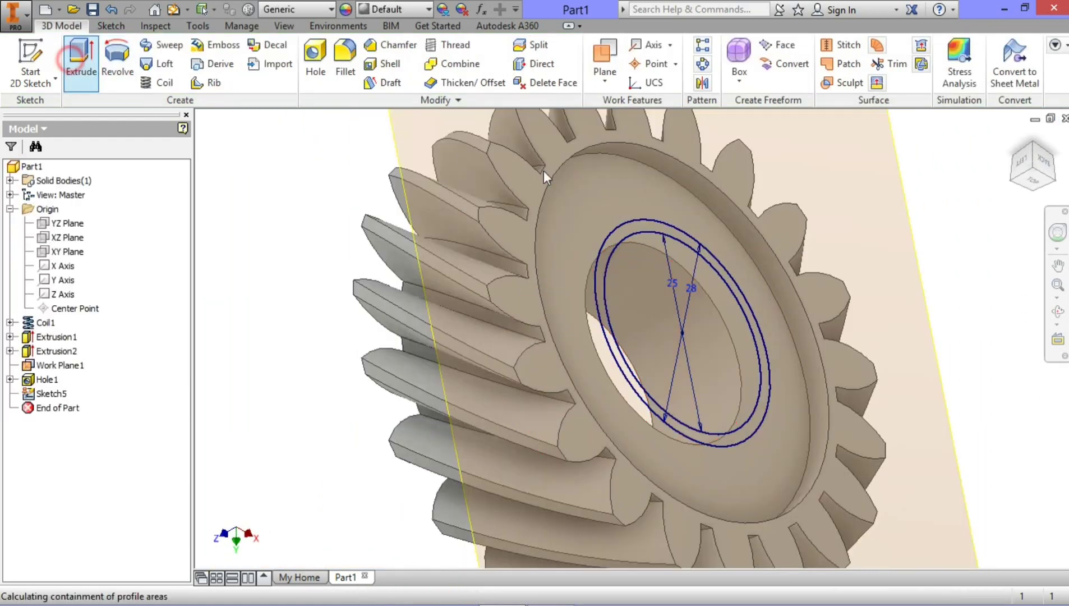
click(624, 228)
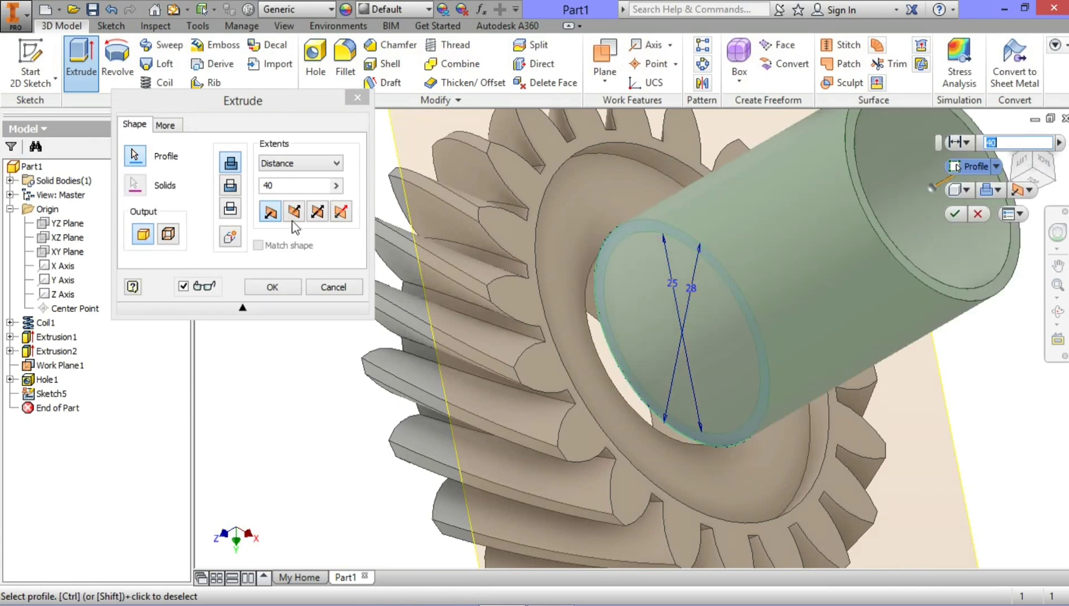
double_click(268, 186)
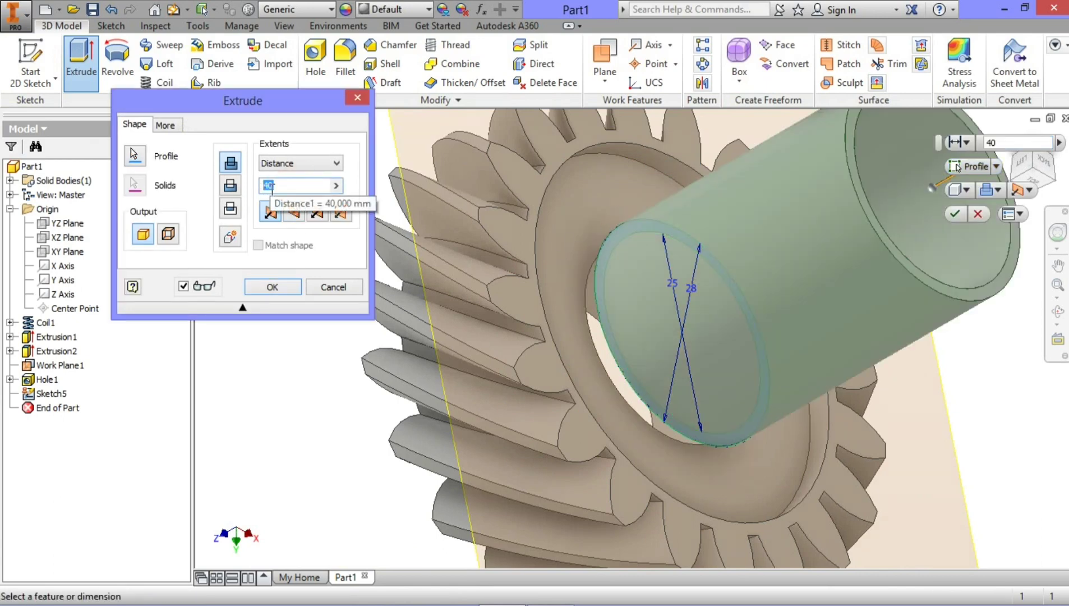
click(293, 213)
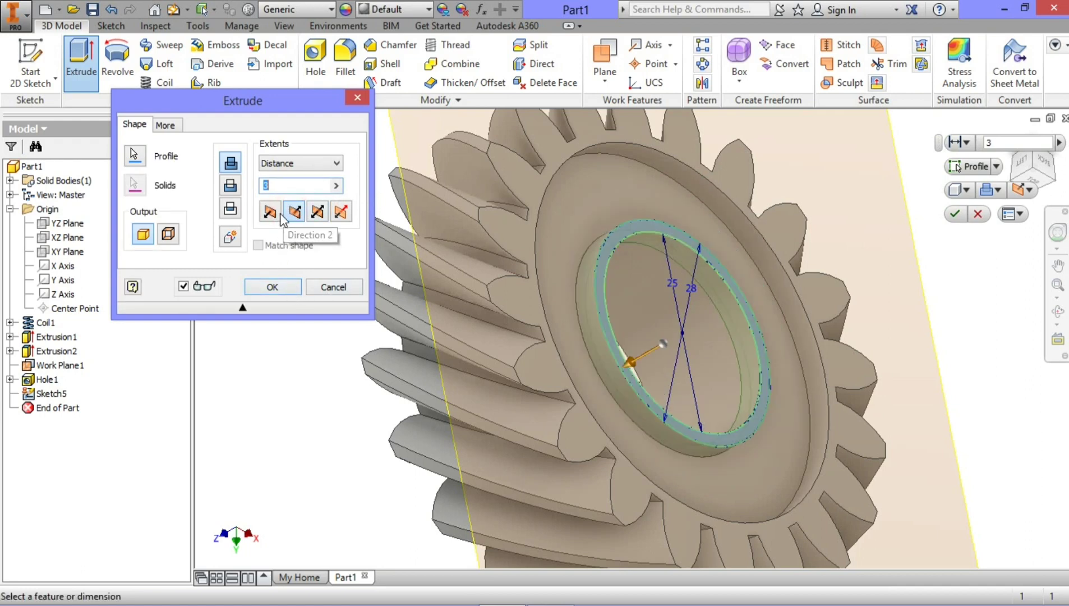
click(274, 287)
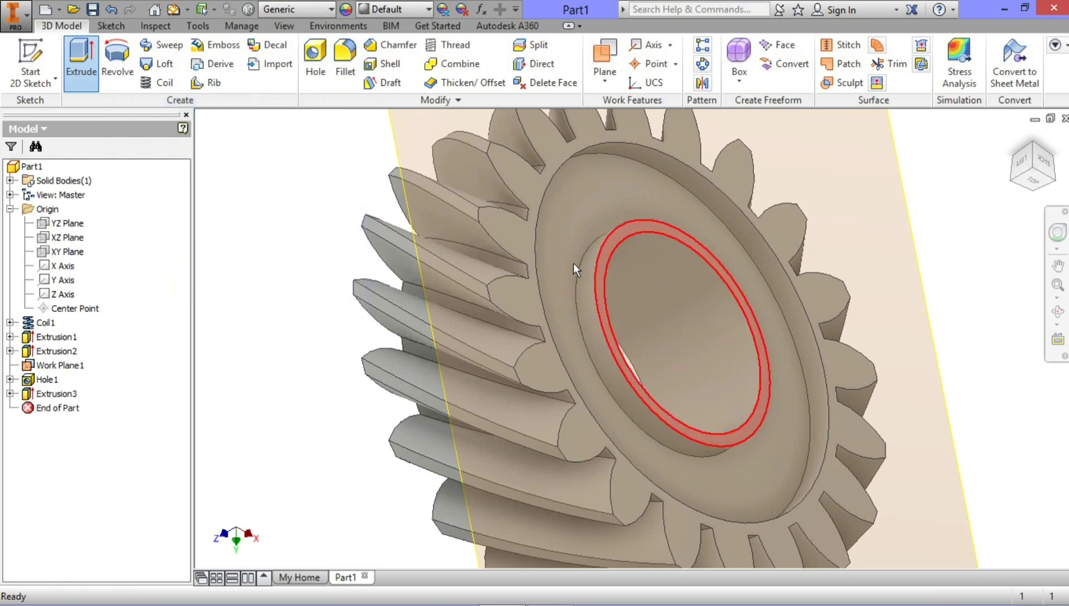
- Start a sketch on the toothed face at the gear's opposite end and draw a 28 mm diameter circle centred on the bore
scroll(573, 262, up, 5)
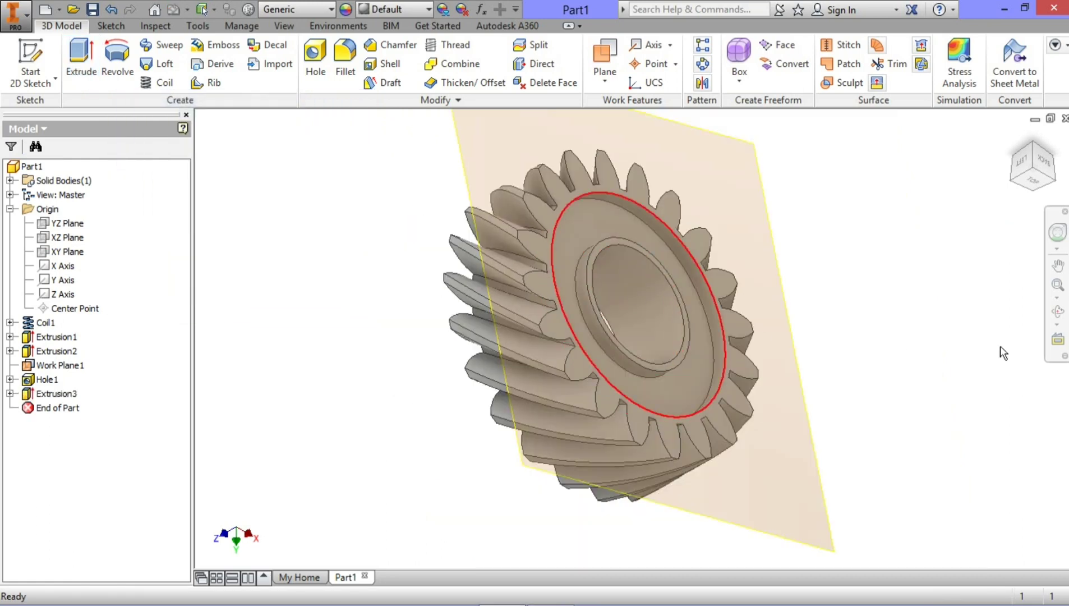
click(1013, 181)
scroll(637, 259, down, 3)
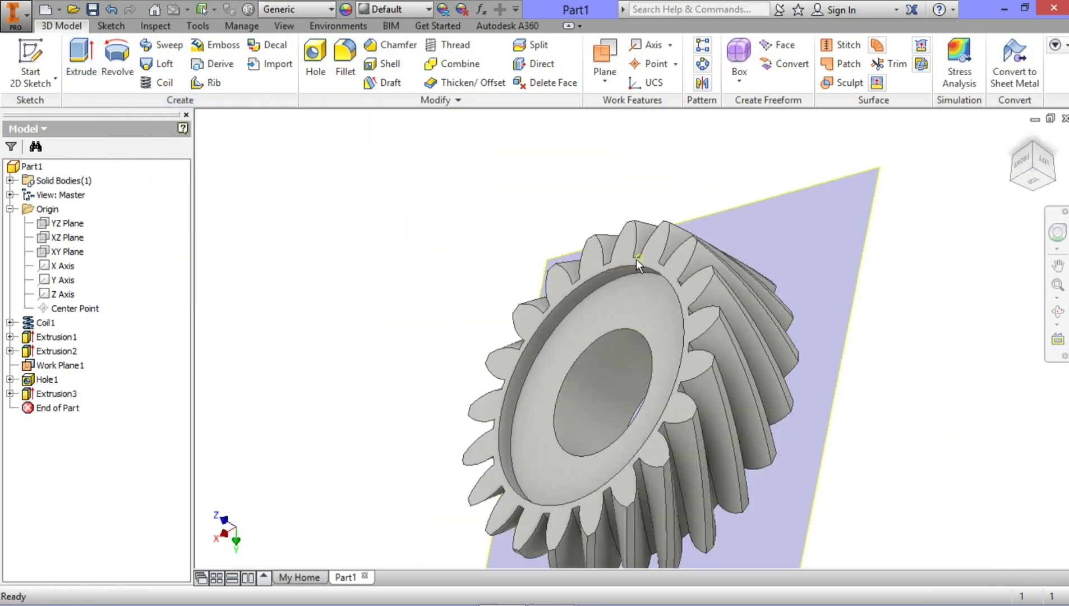
click(618, 261)
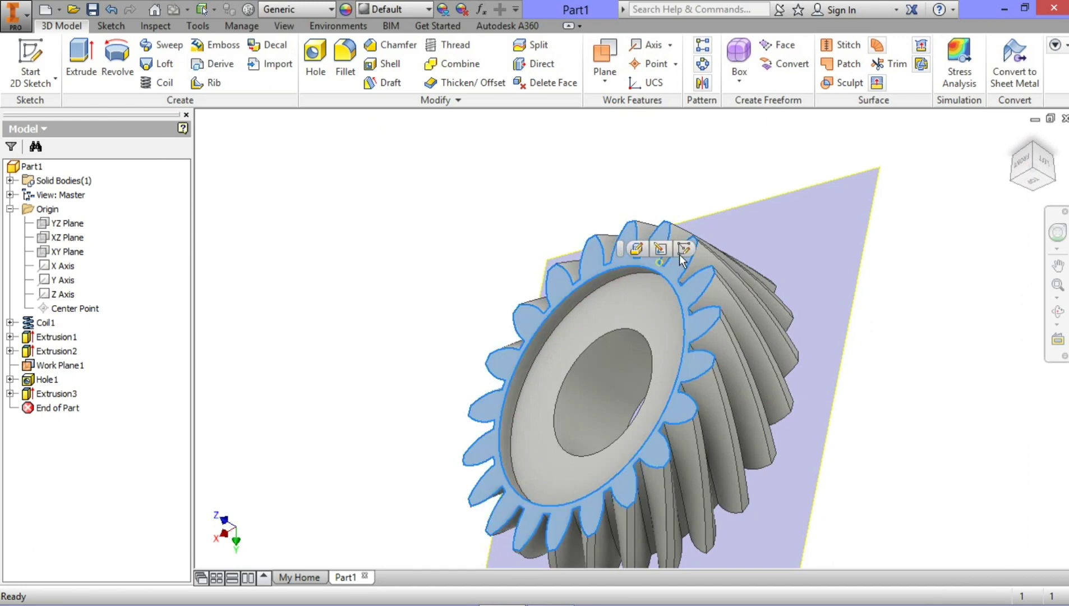
key(s)
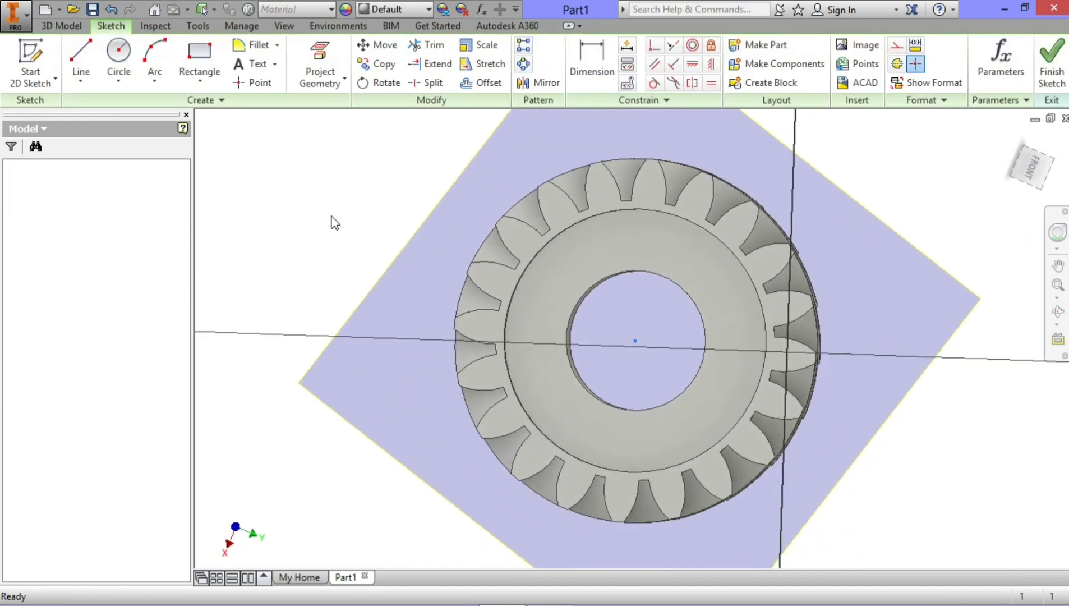
click(112, 49)
click(634, 339)
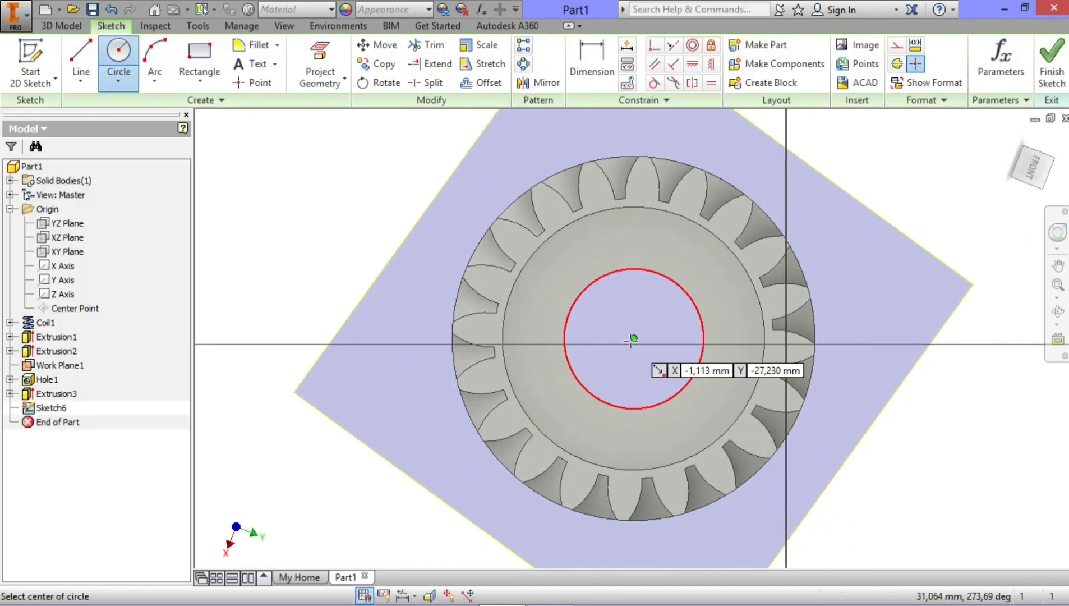
text(2)
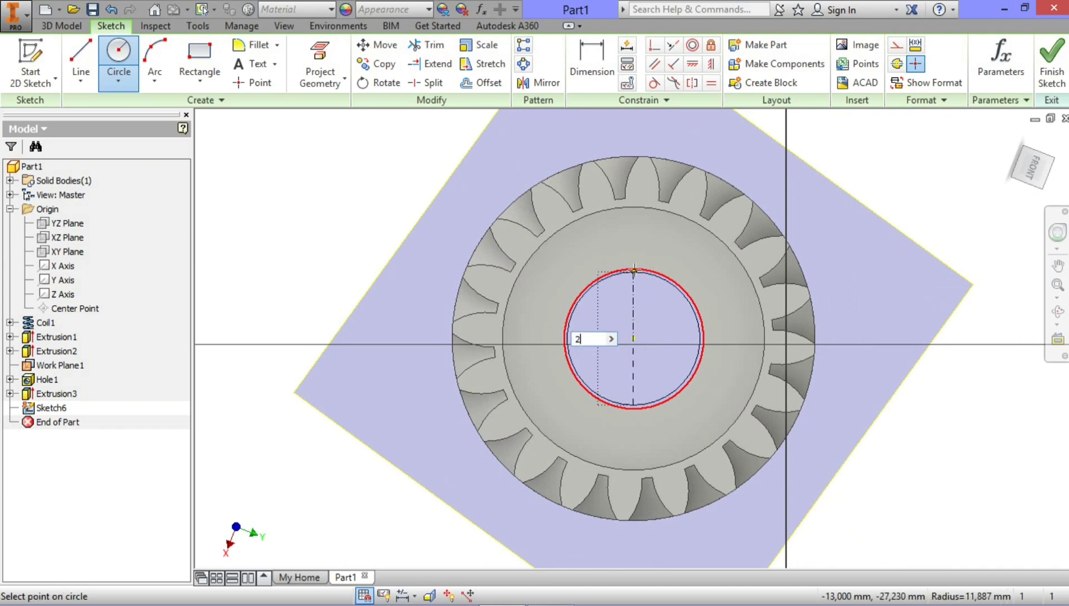
text(8)
key(Return)
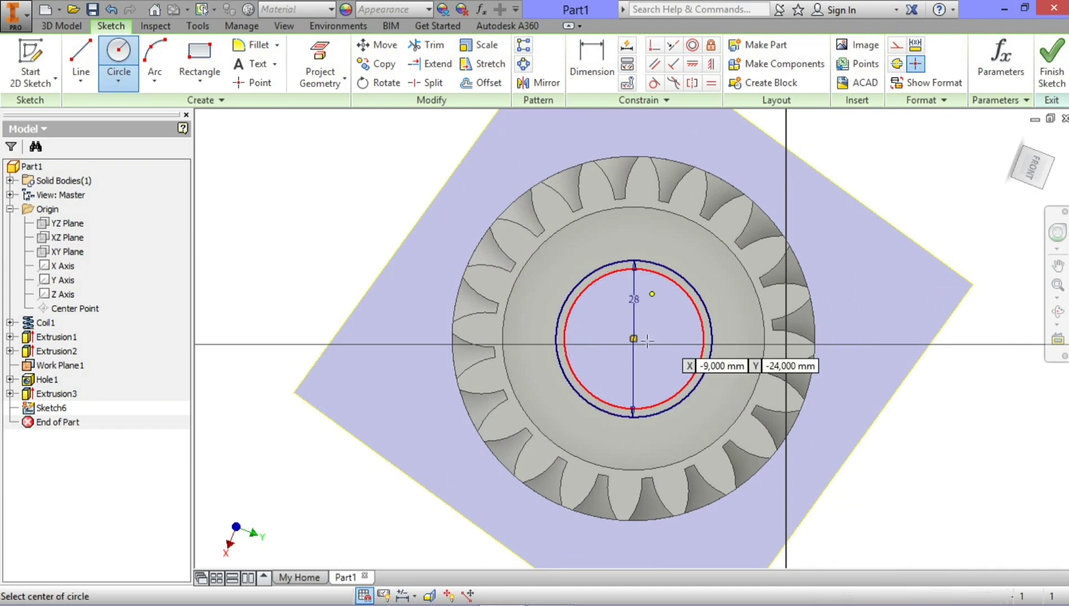
- Add a concentric 25 mm diameter circle inside the 28 mm circle
click(634, 338)
text(25,000)
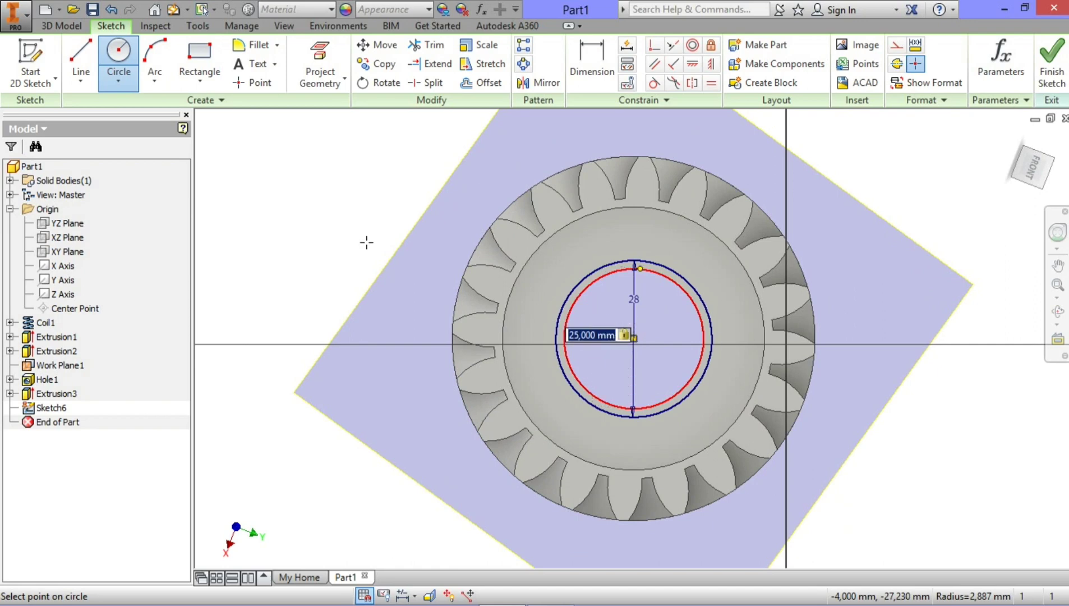
key(Return)
- Finish the sketch on the opposite end and extrude its ring profile 3 mm in the reverse direction, into the recess
click(1051, 62)
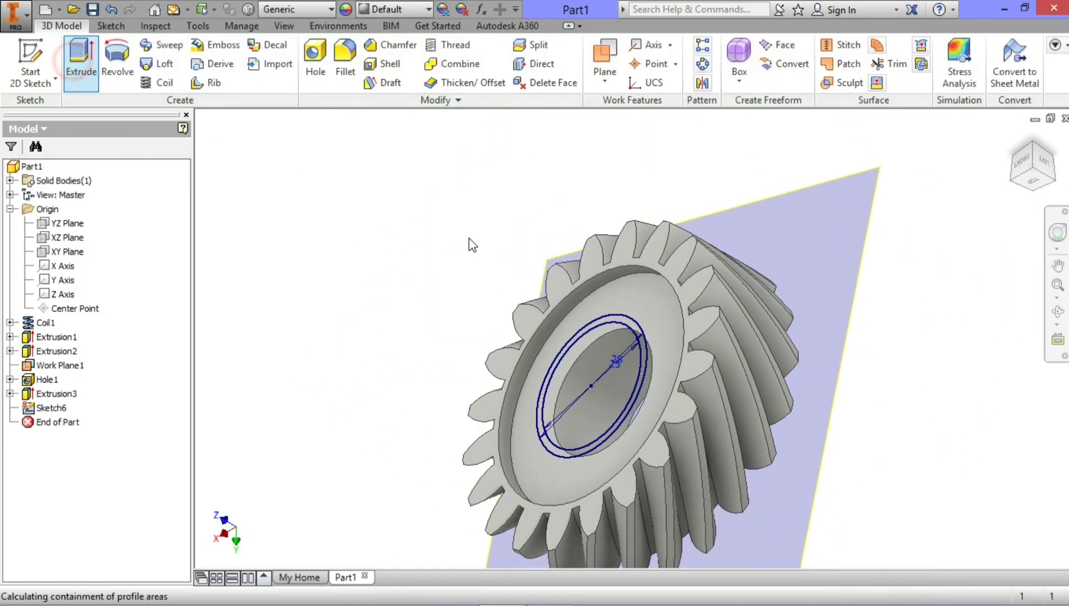
click(637, 330)
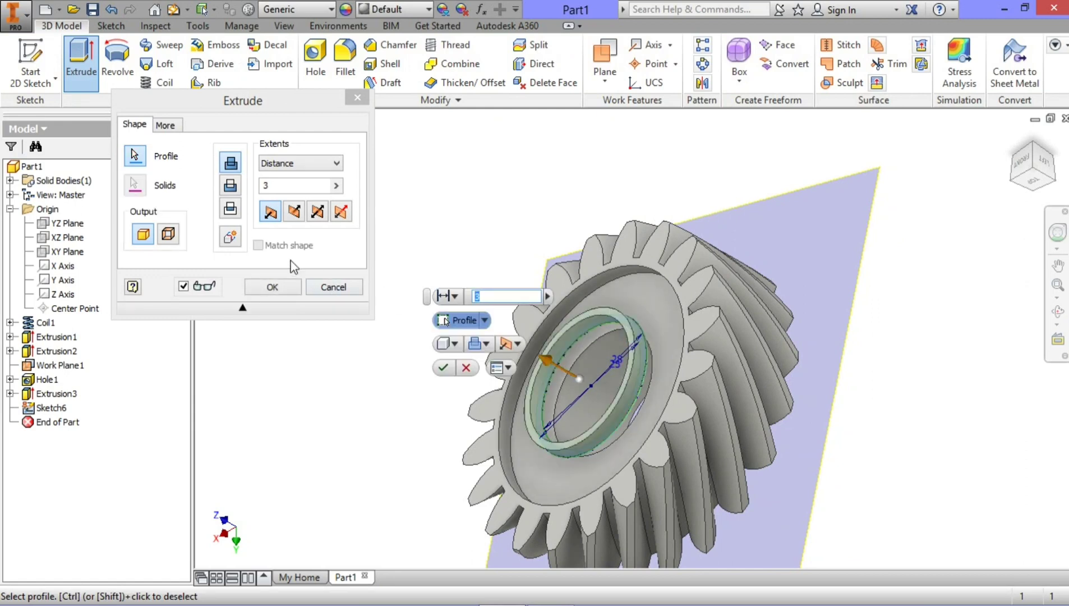
click(295, 214)
click(279, 287)
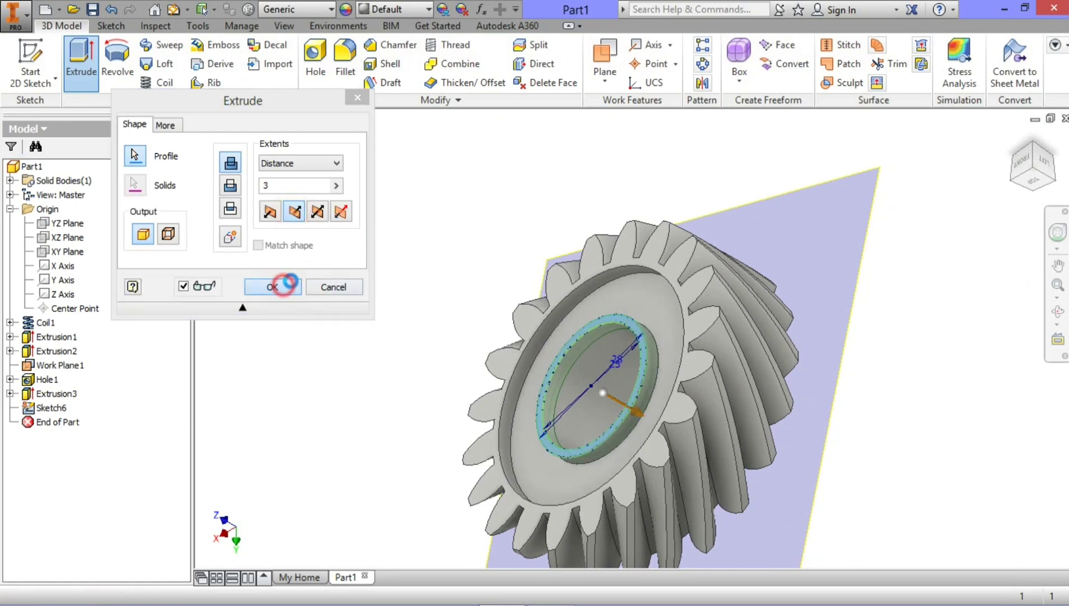
- Turn off the visibility of Work Plane1
scroll(866, 325, down, 3)
middle_drag(885, 325, 833, 326)
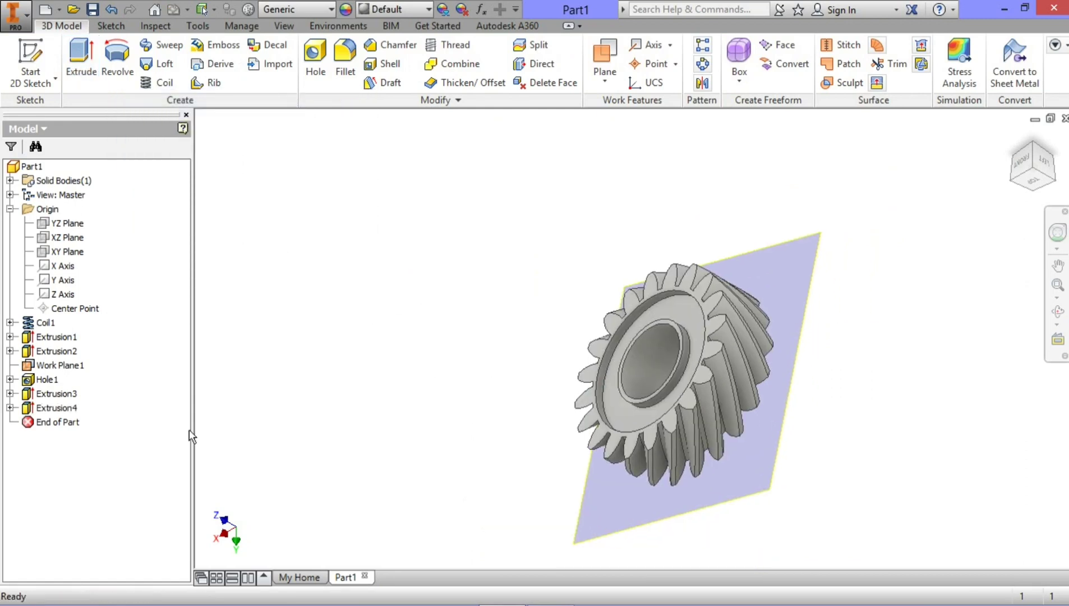
click(47, 365)
right_click(50, 365)
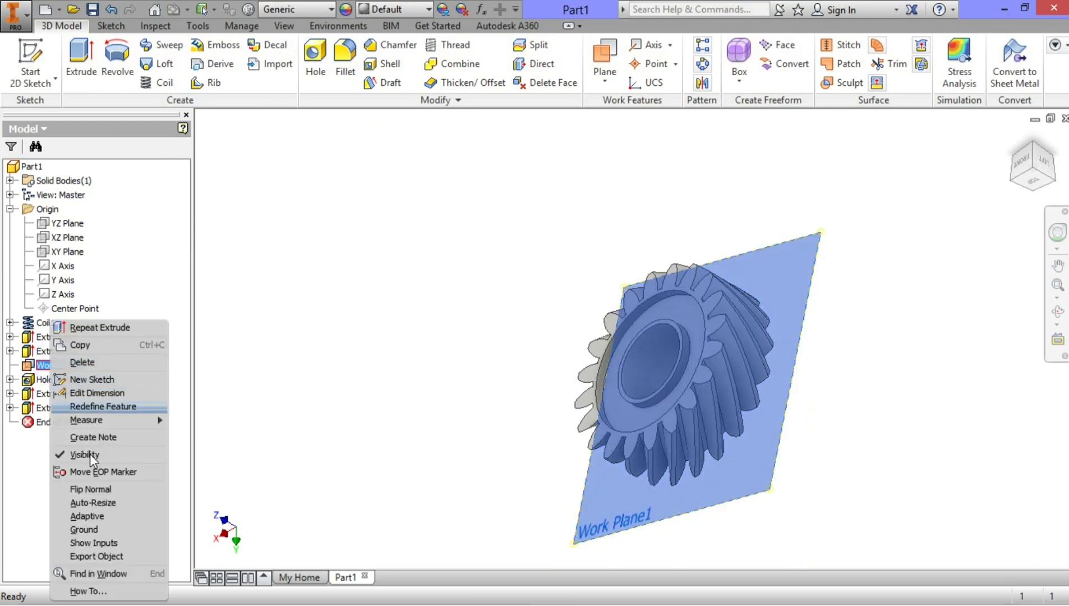
click(92, 455)
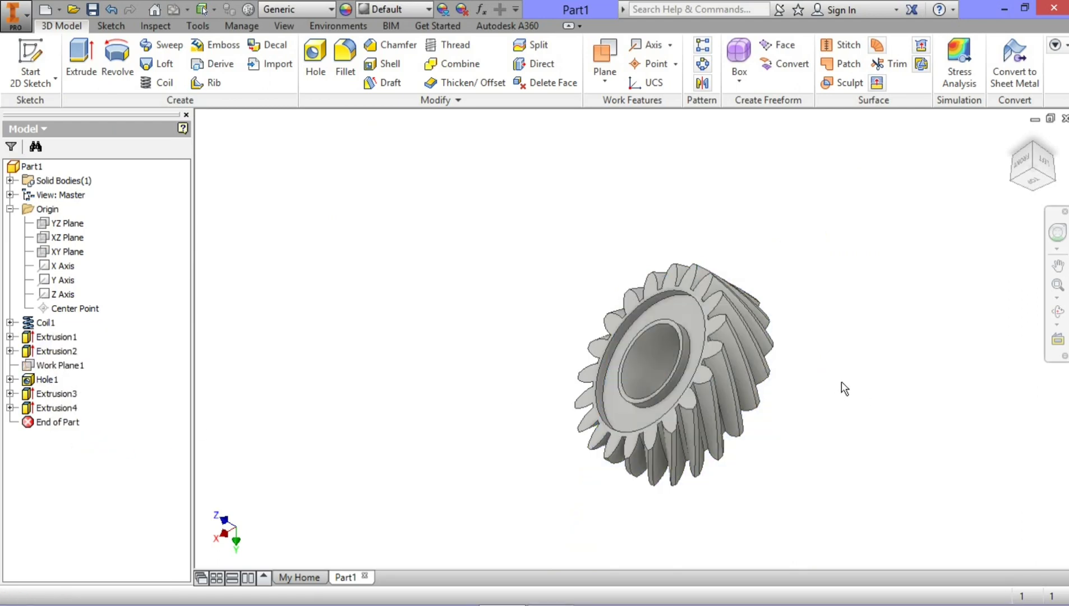
- Browse the Inventor Material Library appearances available for the gear, from the expanded metals through to the rubber and satin finishes
click(1058, 311)
drag(681, 389, 583, 328)
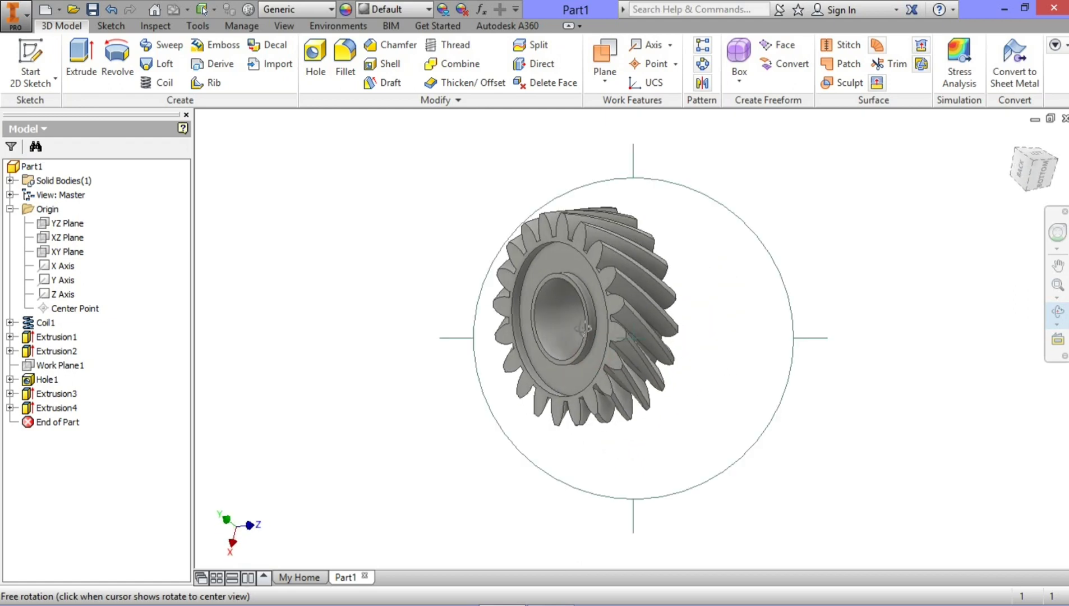
key(Escape)
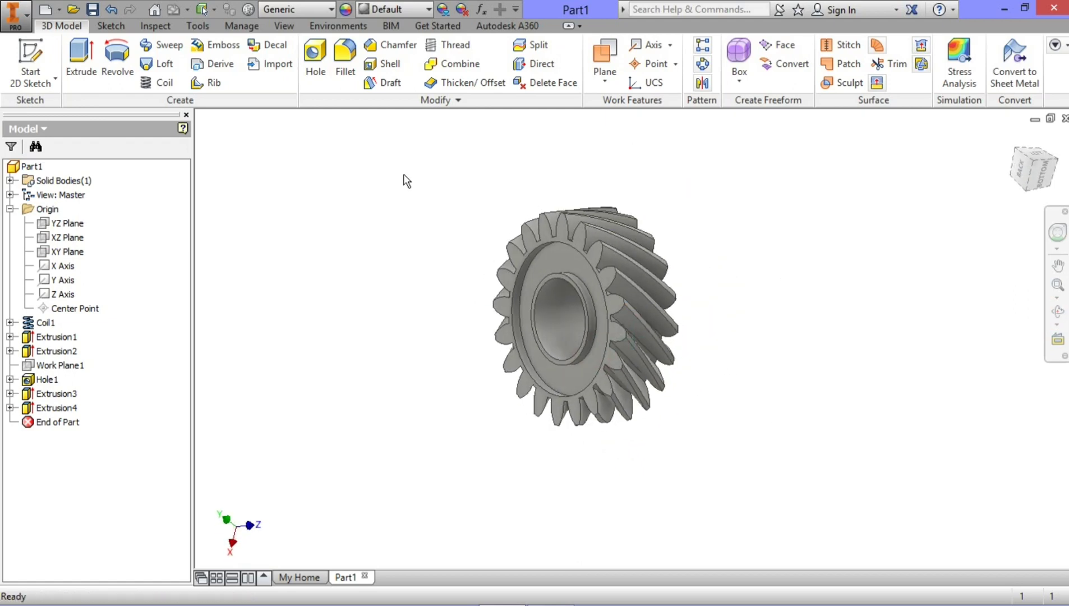
click(429, 8)
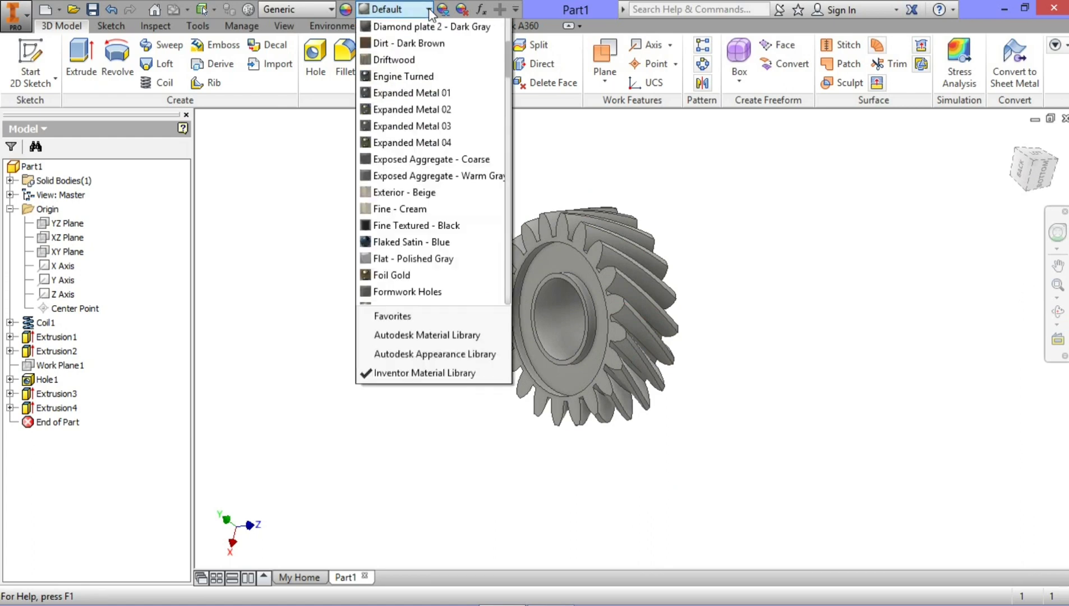
scroll(436, 220, down, 5)
scroll(436, 225, down, 9)
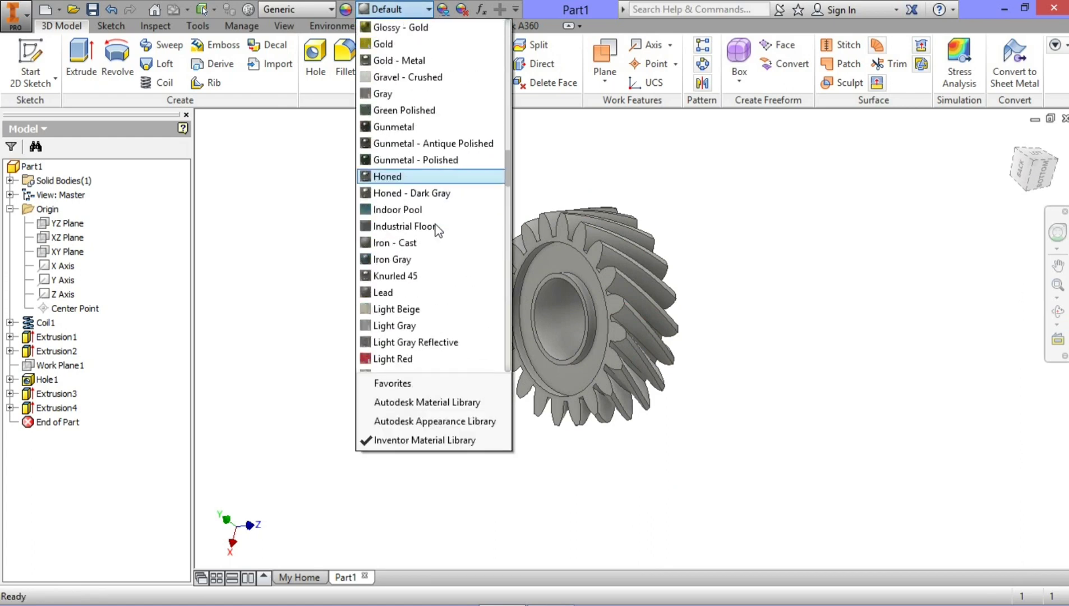
scroll(433, 235, down, 7)
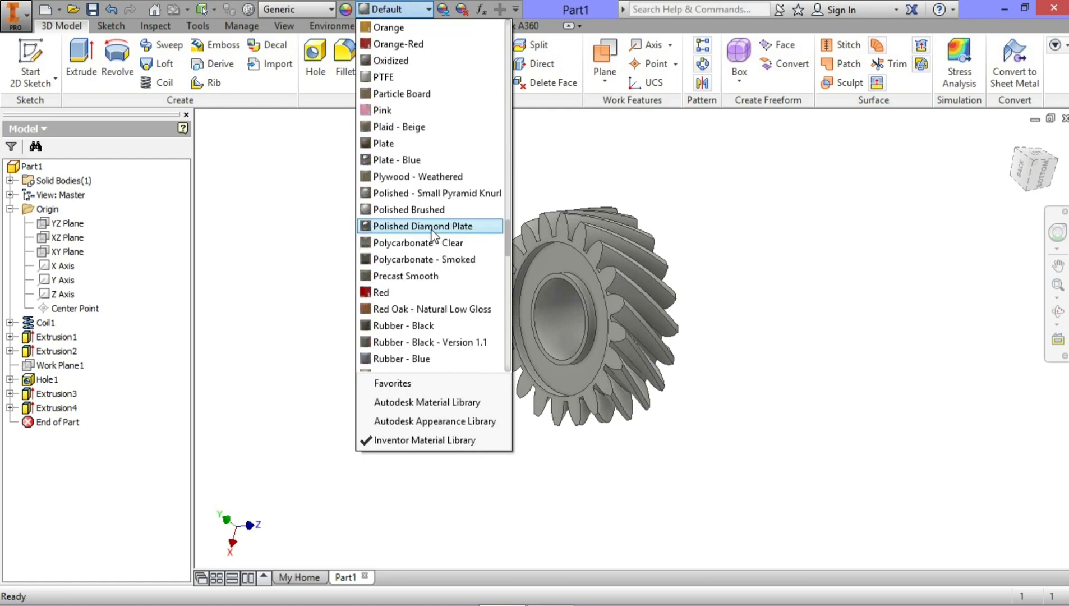
scroll(433, 235, down, 6)
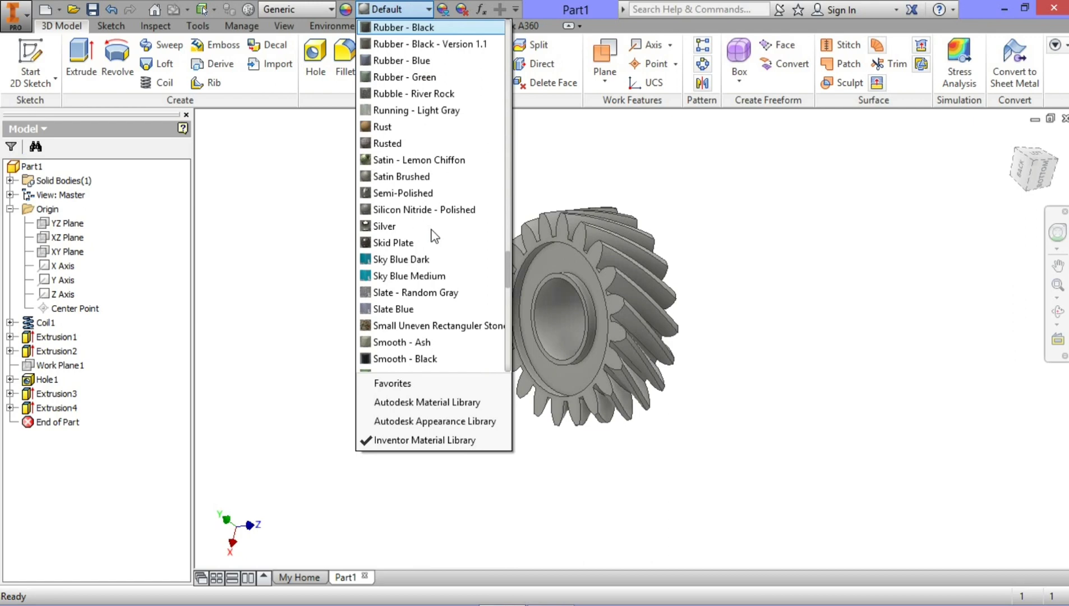
scroll(432, 230, down, 1)
scroll(432, 234, up, 9)
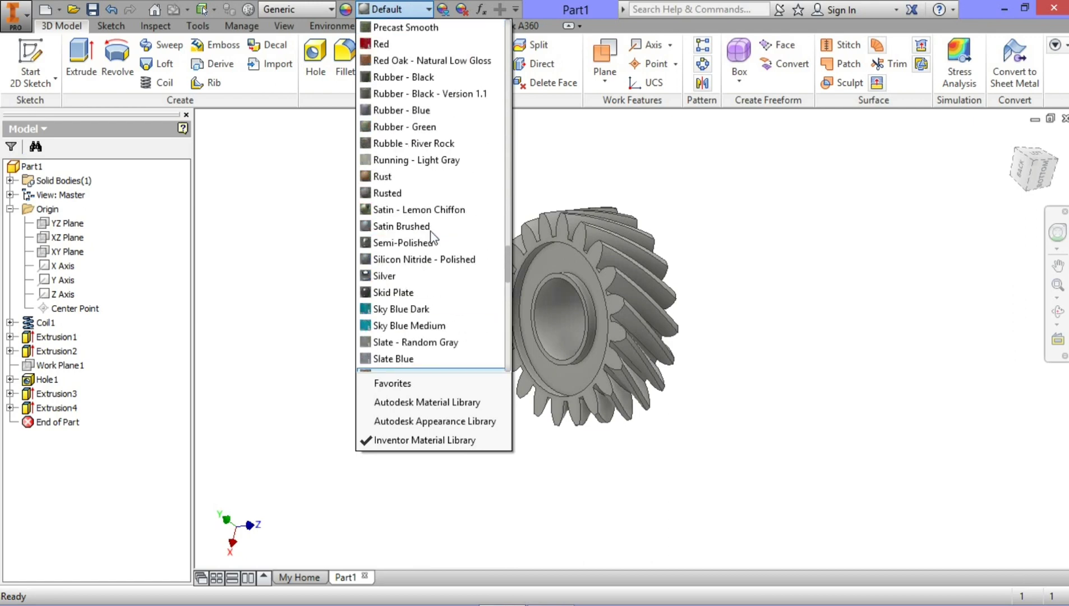
scroll(434, 238, up, 6)
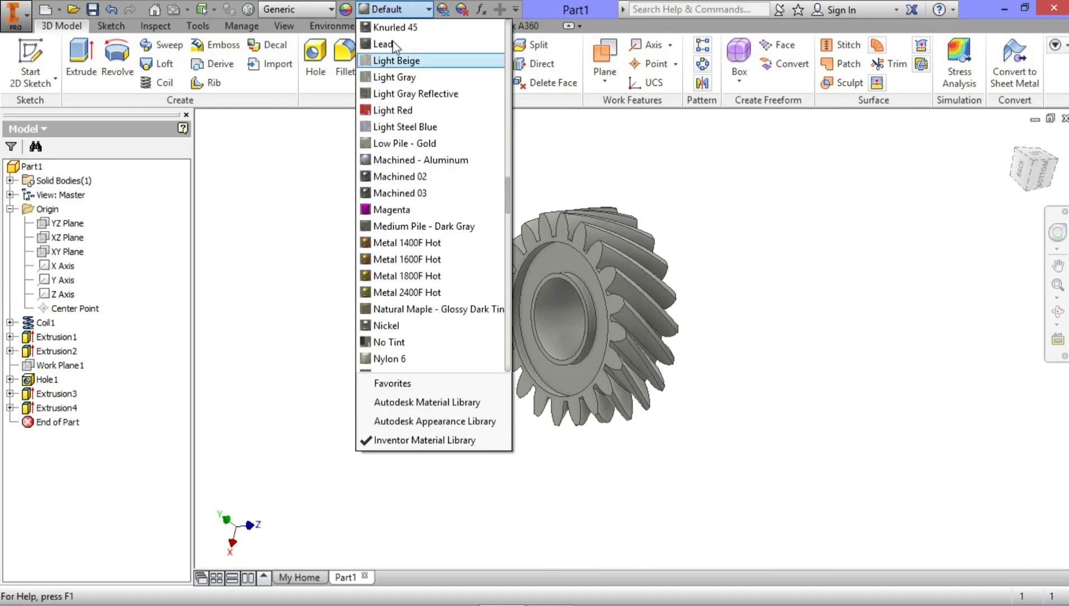
click(394, 10)
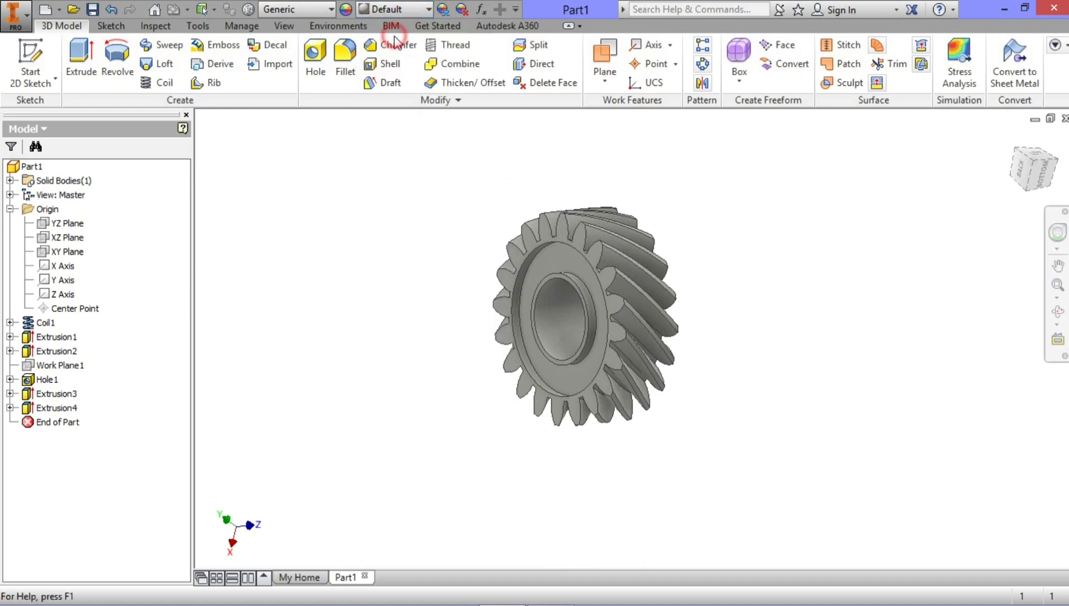
- Apply the Knurled 45 appearance from the Inventor Material Library to the gear
click(429, 11)
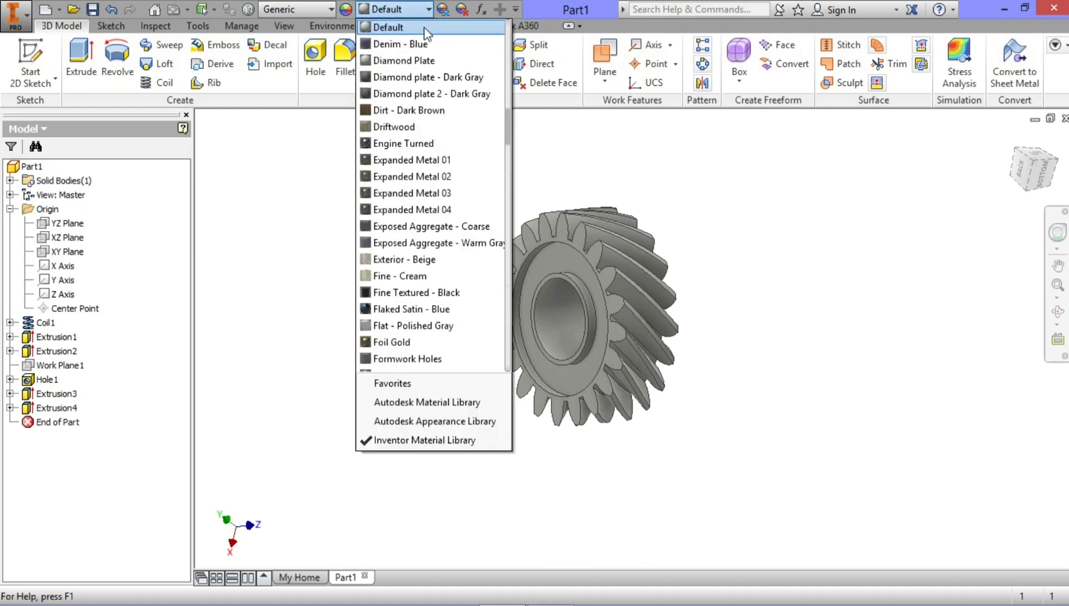
scroll(420, 114, up, 3)
scroll(422, 117, down, 6)
scroll(423, 121, down, 1)
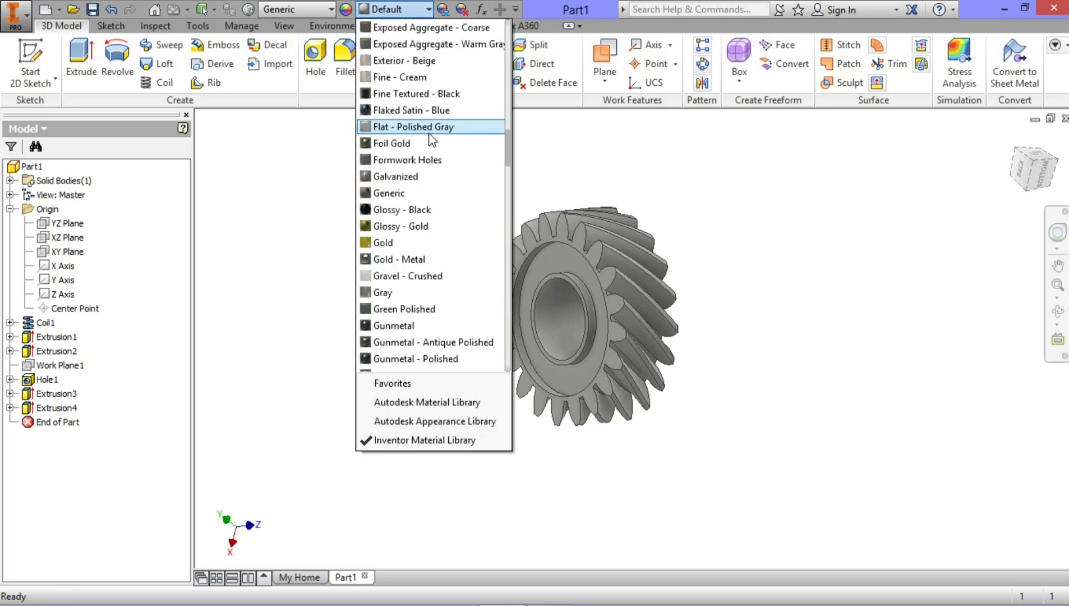
scroll(438, 154, down, 2)
scroll(452, 188, down, 2)
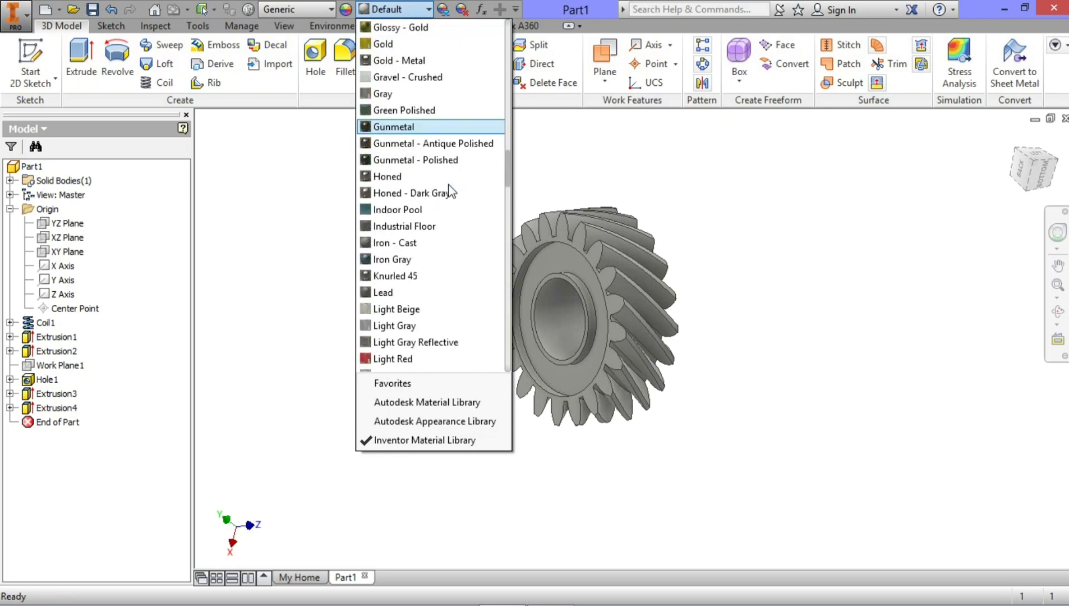
click(424, 275)
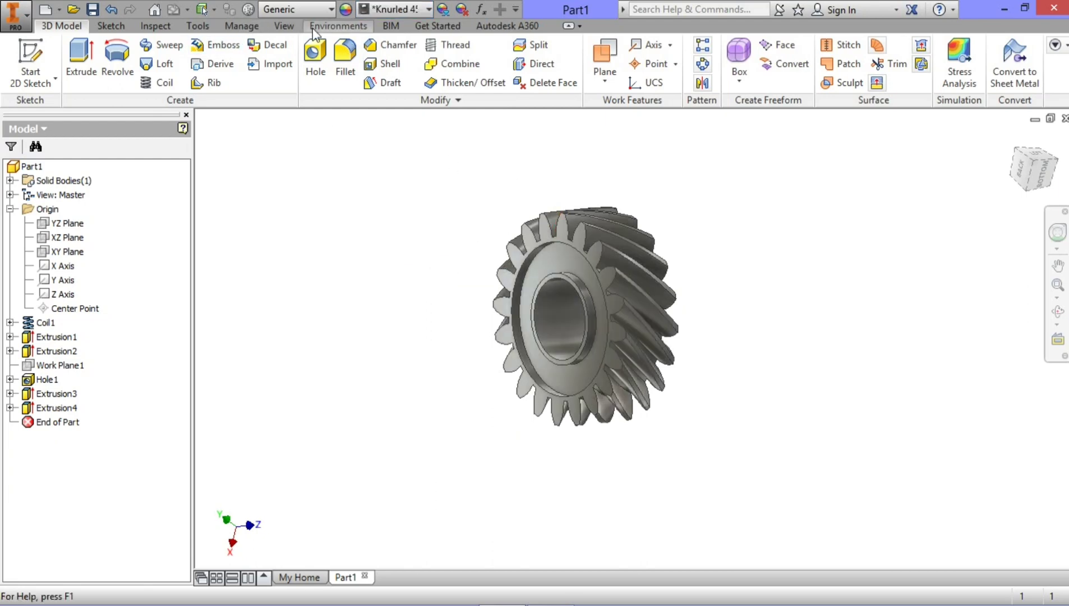
- Turn on shadows and reflections for the model display
click(284, 26)
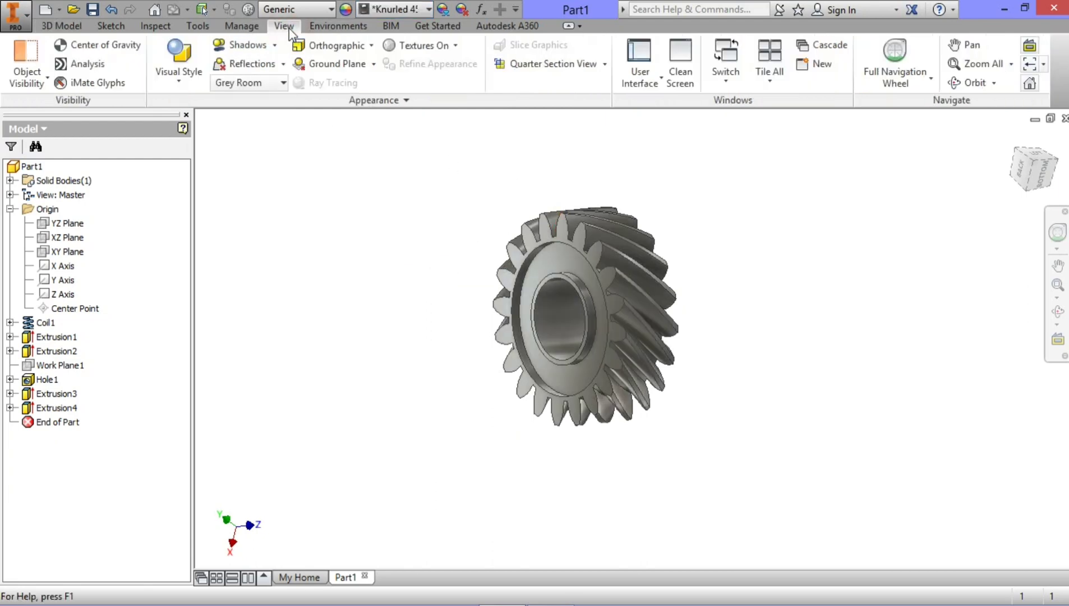
click(284, 65)
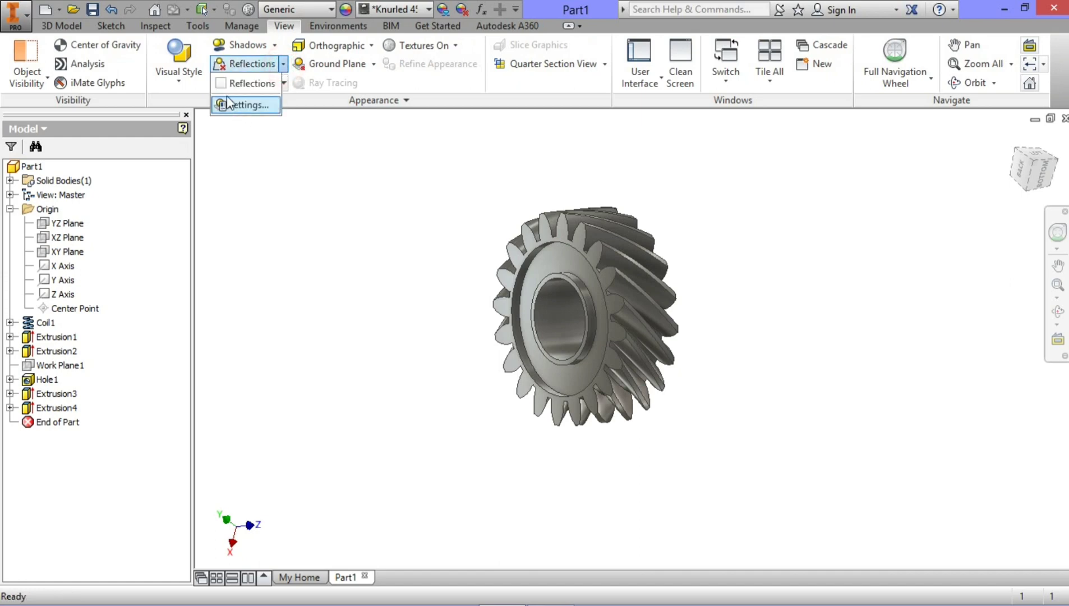
click(275, 46)
click(223, 64)
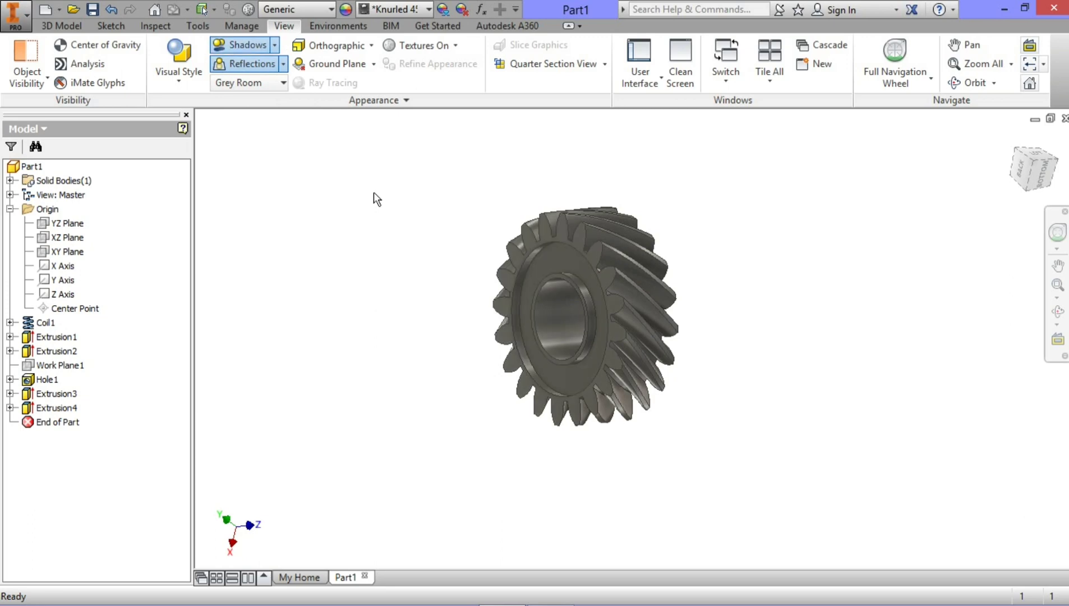
- Examine the gear's teeth, recess and bore from several angles and at closer range, finishing in the home view
click(1057, 313)
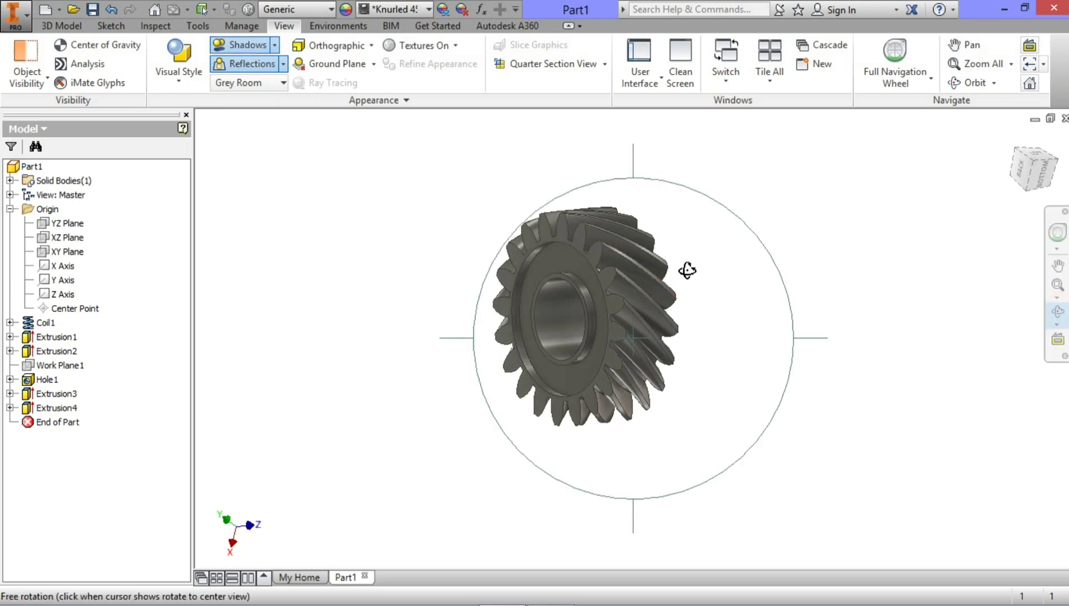
drag(688, 269, 716, 264)
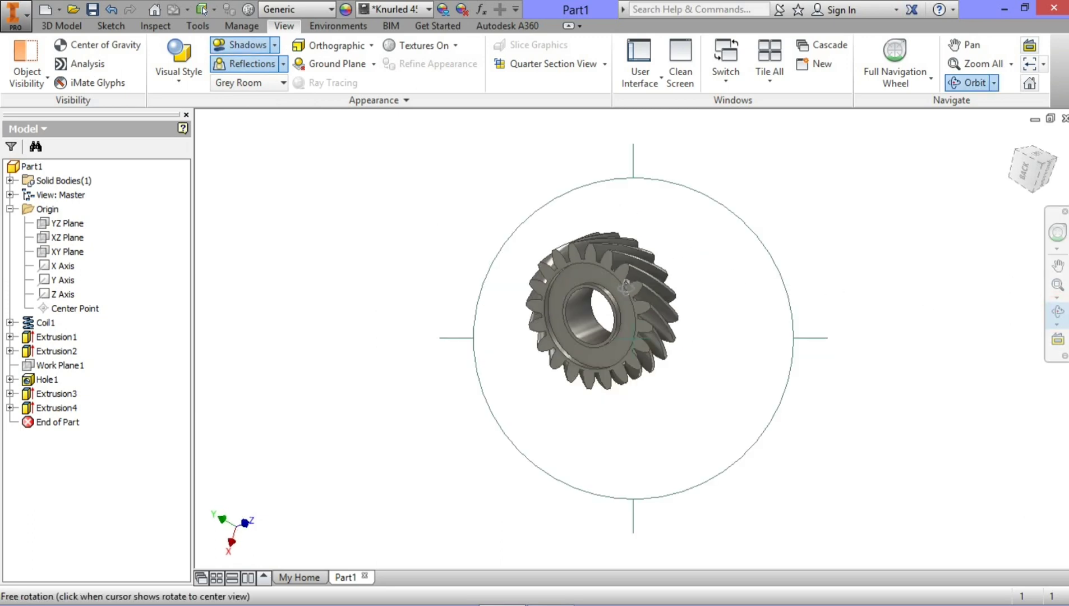
scroll(622, 284, up, 3)
drag(596, 279, 605, 281)
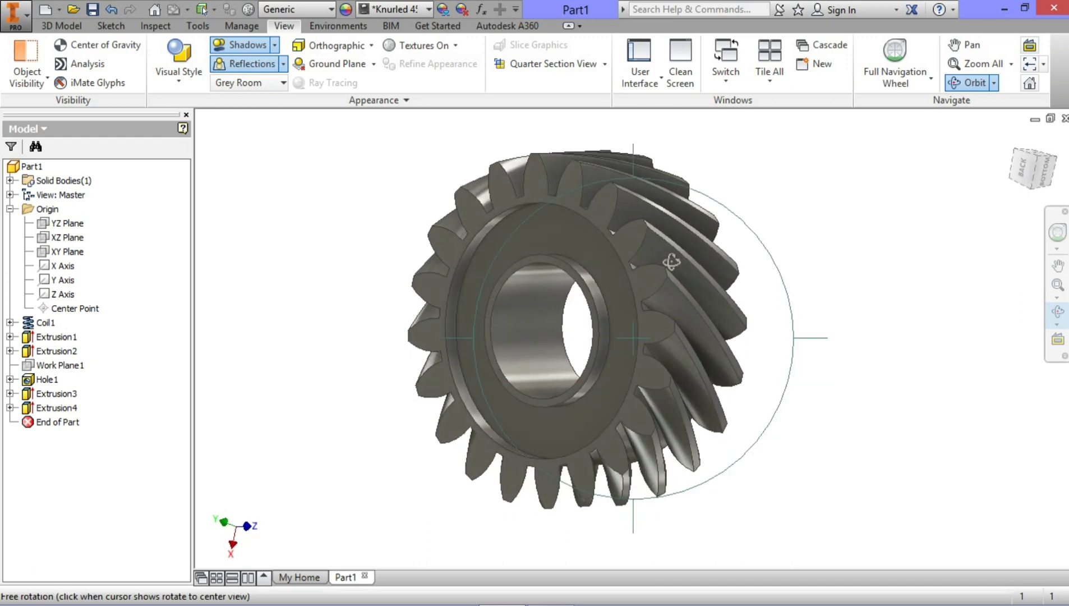
middle_drag(634, 262, 648, 271)
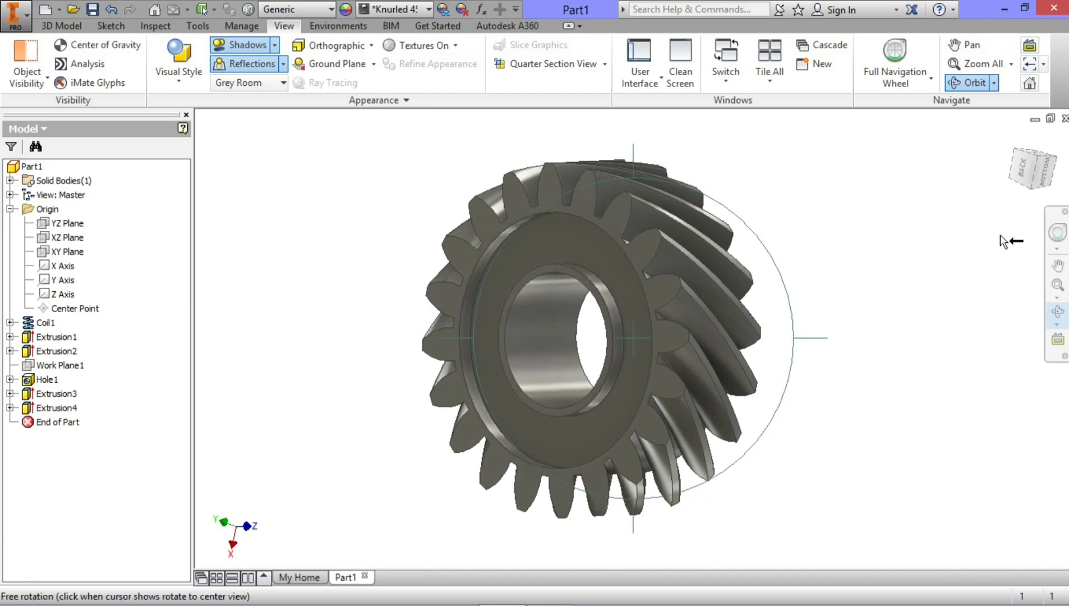
click(1013, 139)
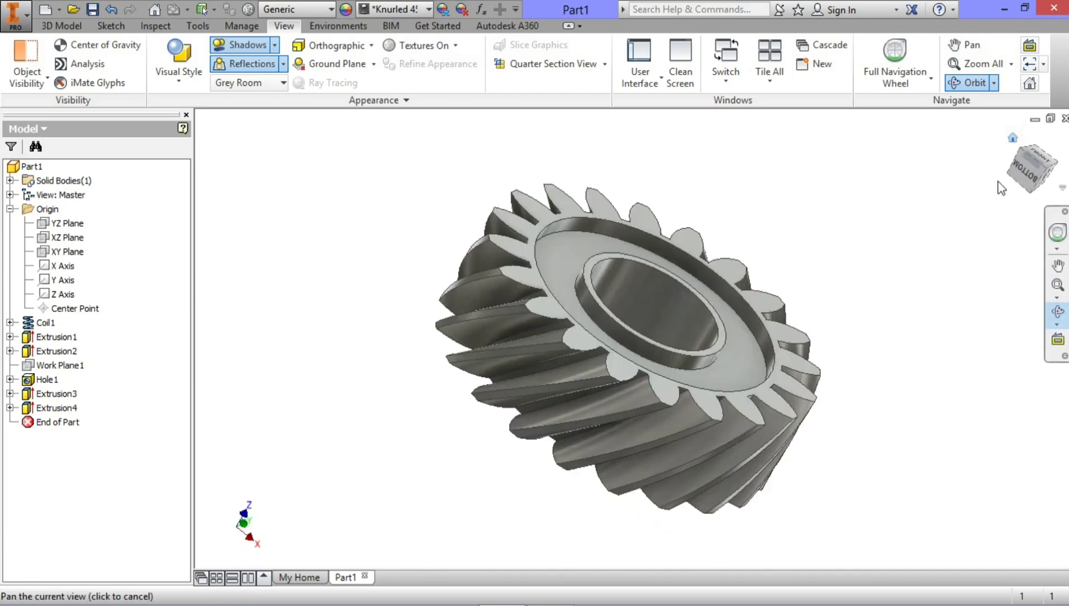
middle_drag(944, 331, 937, 326)
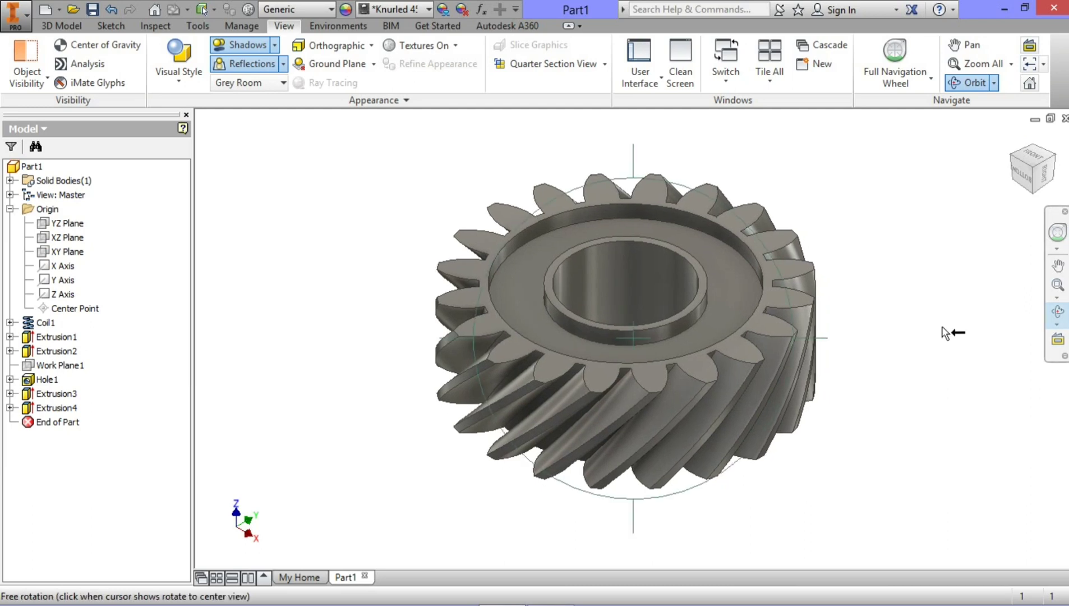
key(Escape)
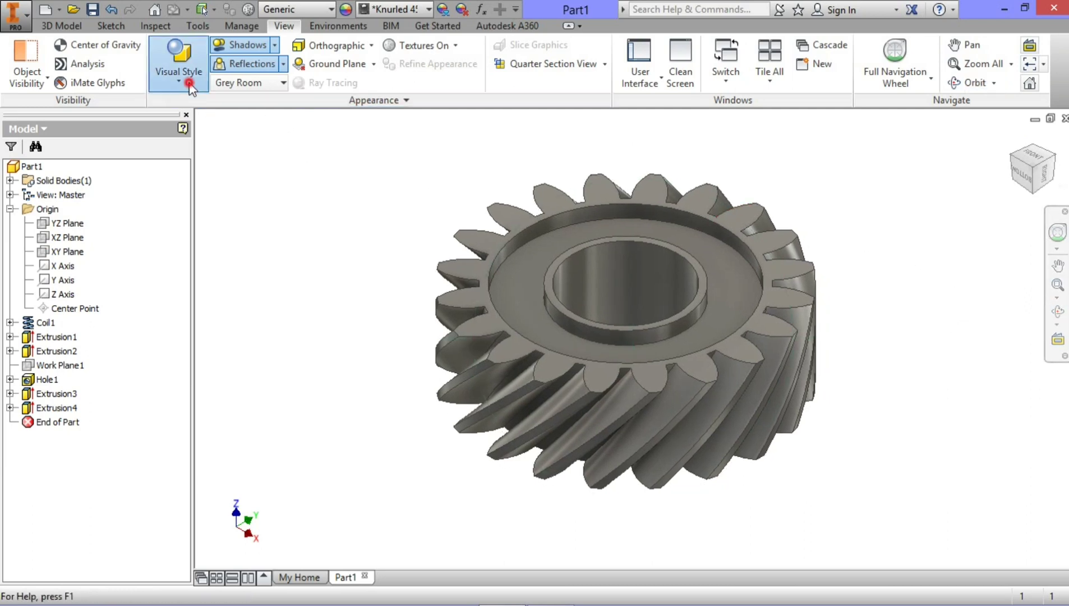
- Change the visual style to a shaded display without visible edges
click(190, 84)
click(198, 139)
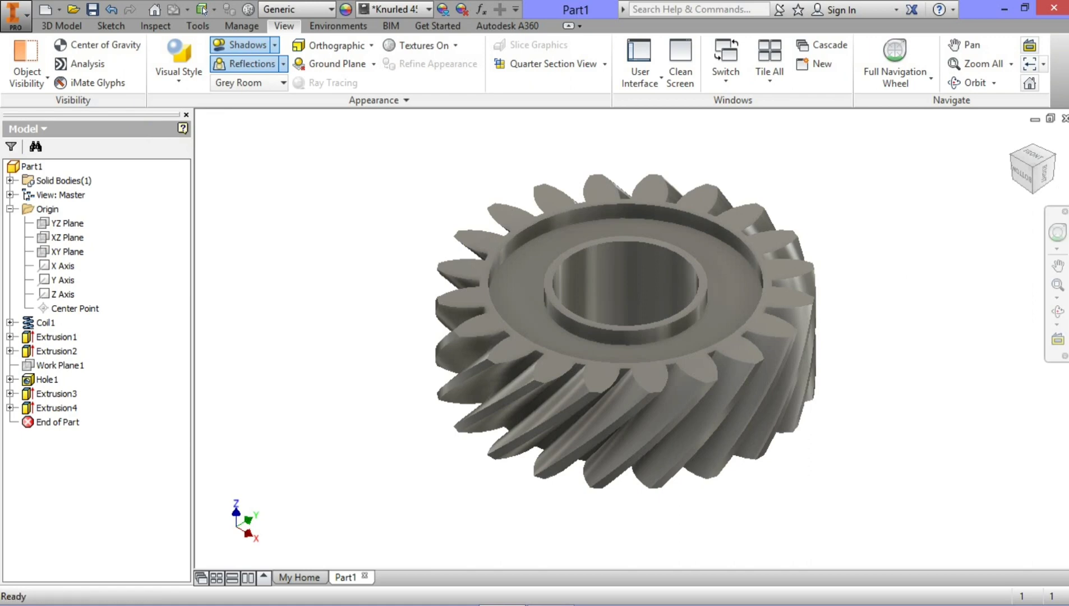
- Try the Perspective and Perspective with Ortho Faces projections on the gear view and return to Orthographic
right_click(1065, 194)
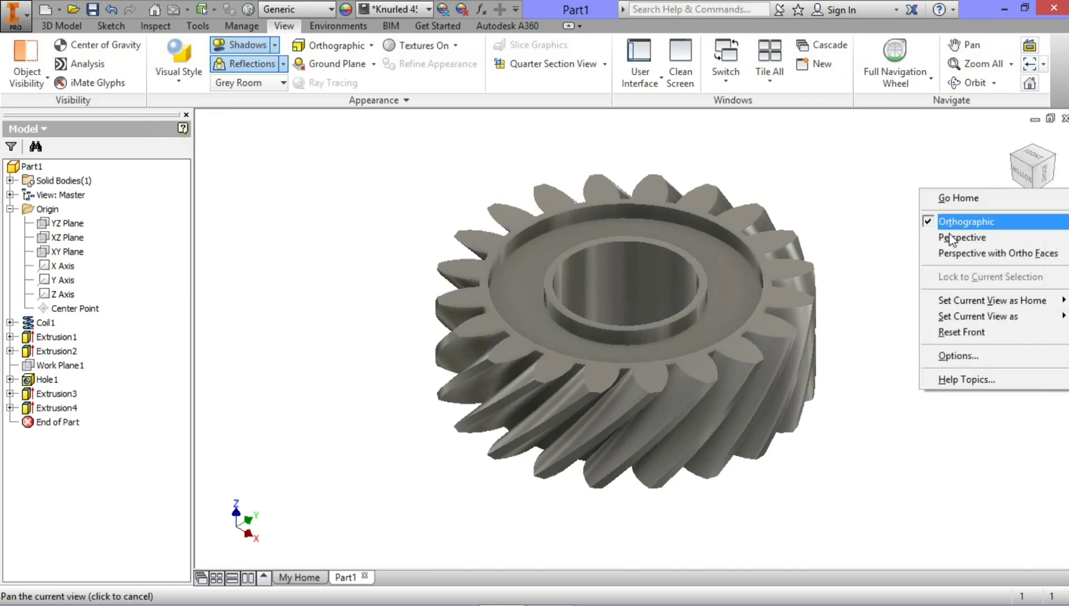
click(932, 238)
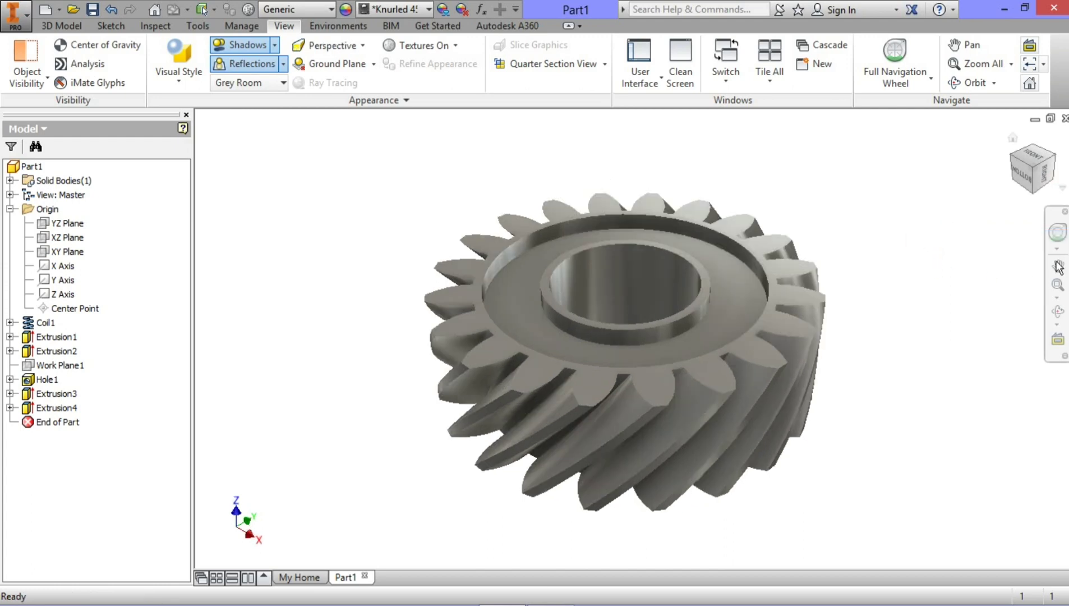
click(1059, 267)
right_click(1058, 193)
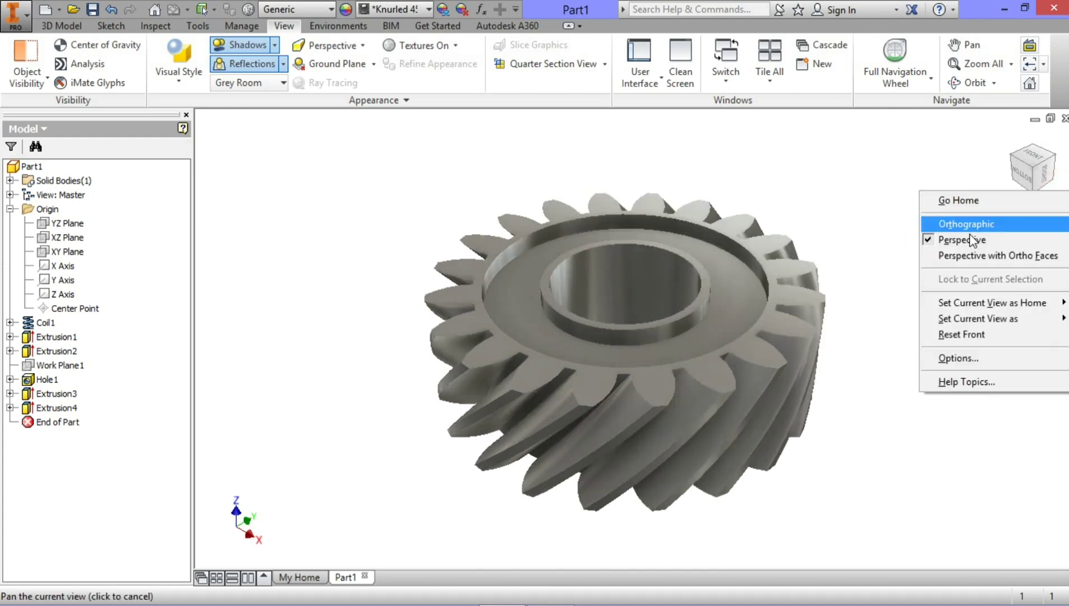
click(936, 256)
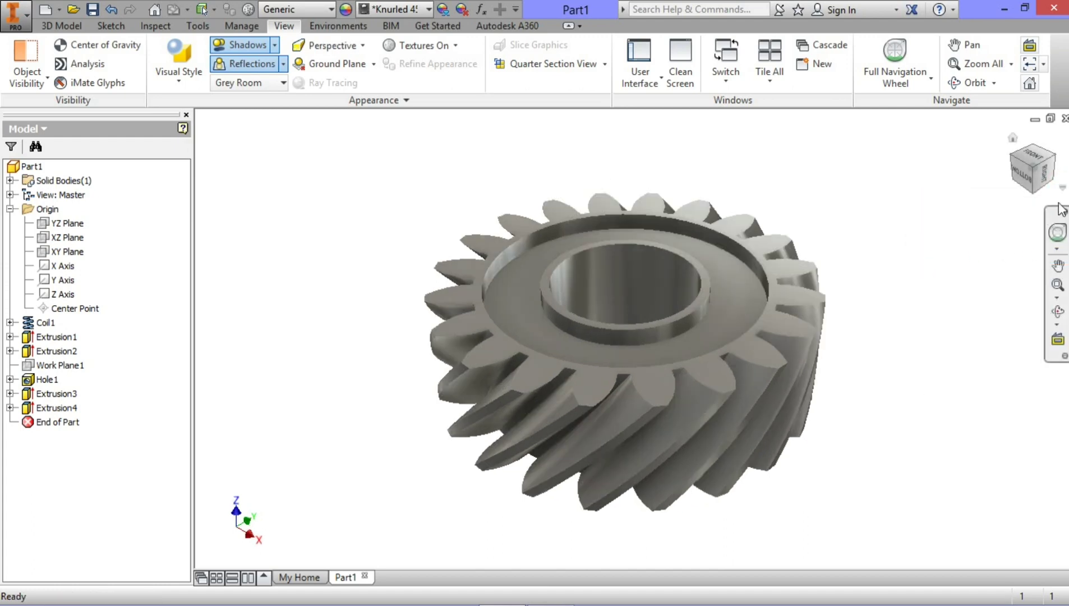
click(1062, 188)
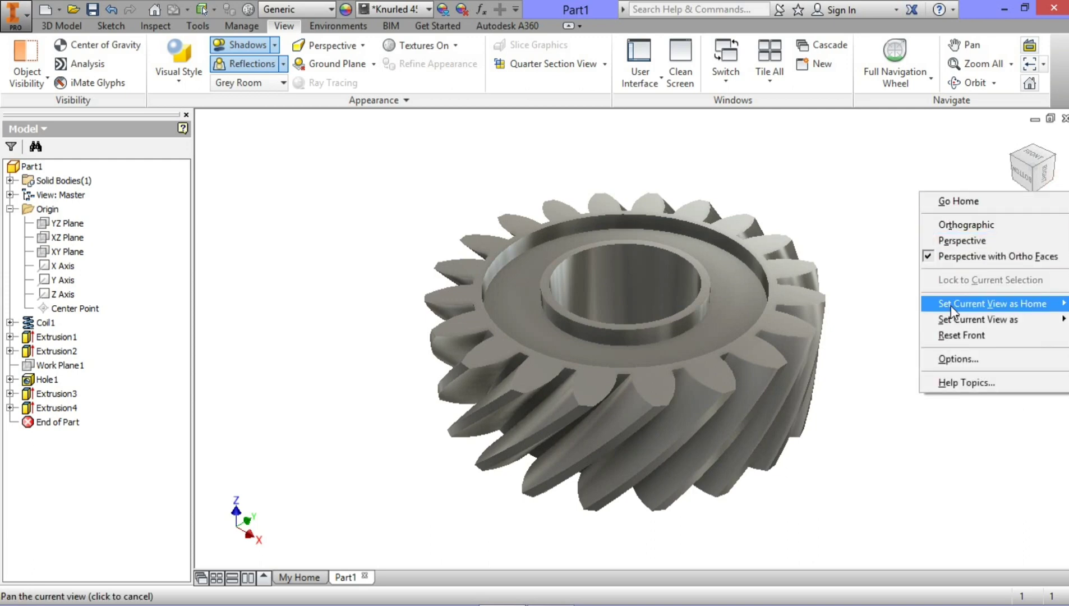
click(927, 226)
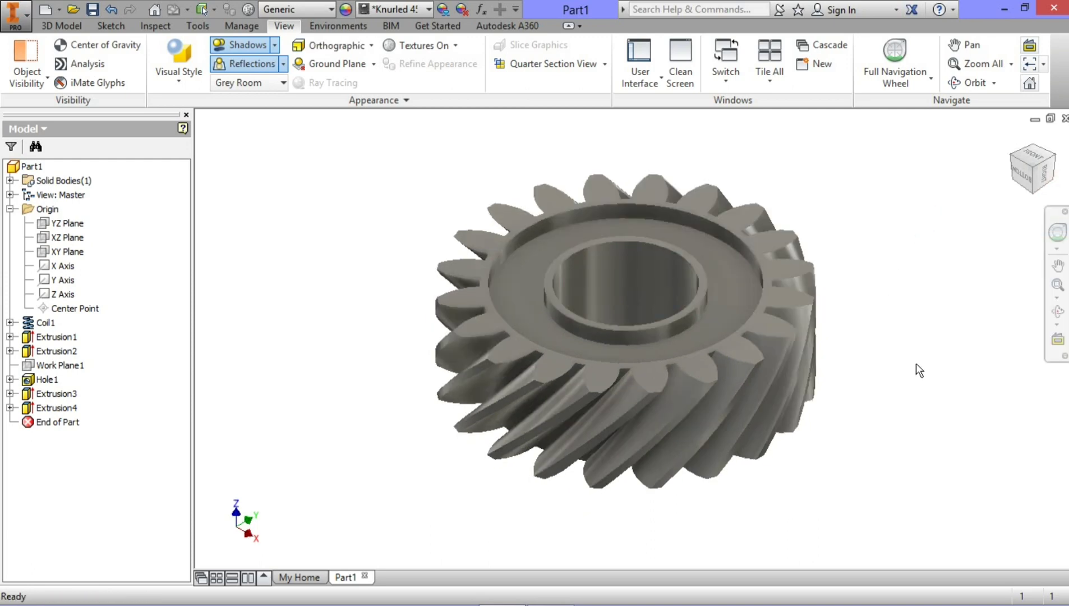
- Inspect the finished gear's helical teeth, back end face, bore collar and ground shadow from different angles
click(1057, 314)
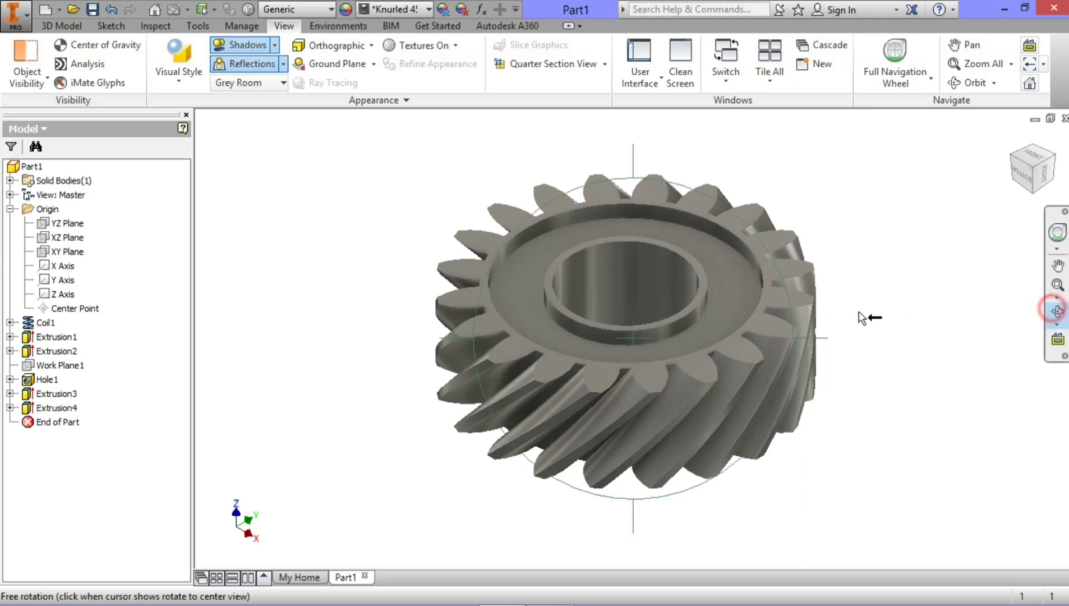
drag(795, 311, 623, 399)
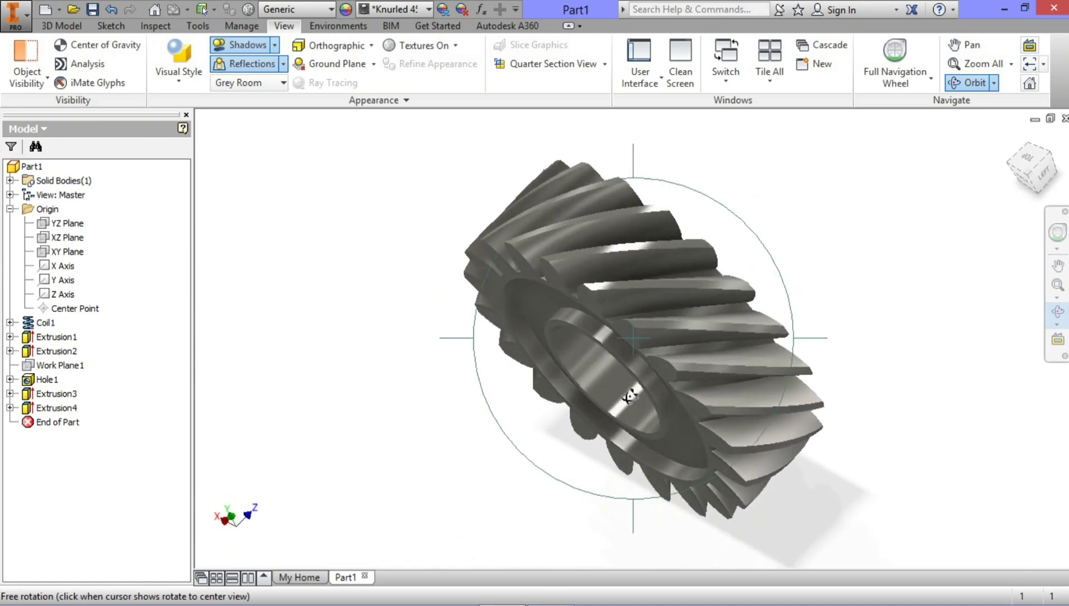
drag(652, 177, 686, 252)
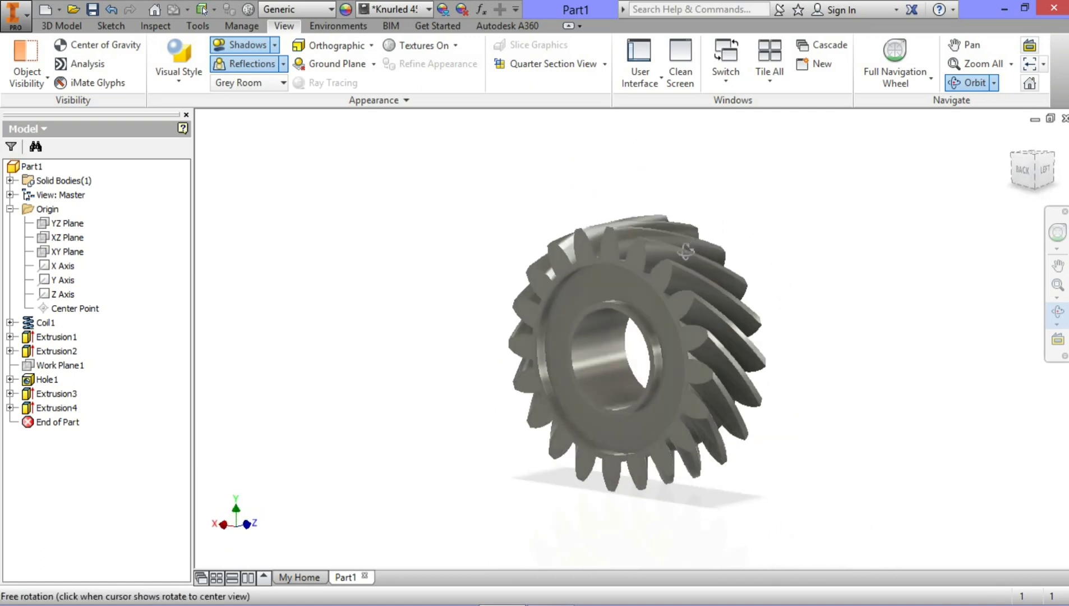
scroll(641, 388, down, 2)
drag(639, 372, 613, 335)
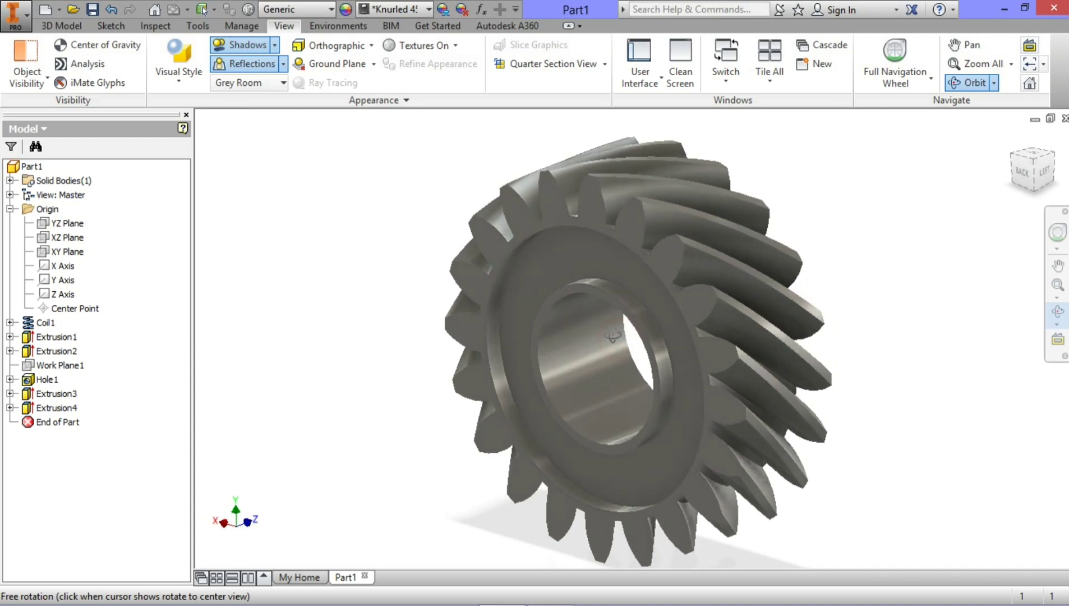
click(870, 326)
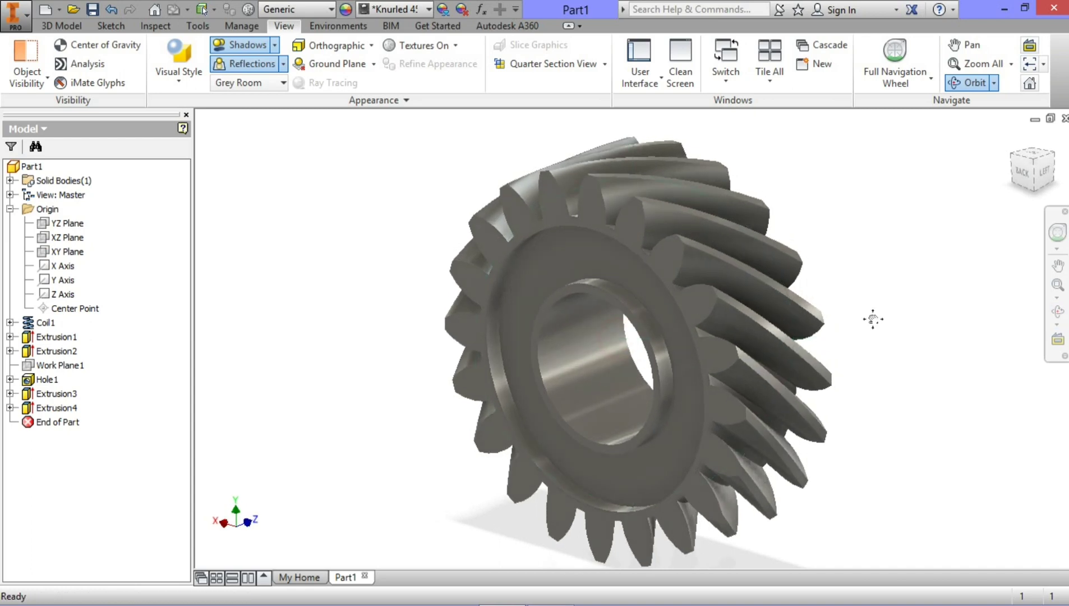
middle_drag(873, 318, 865, 316)
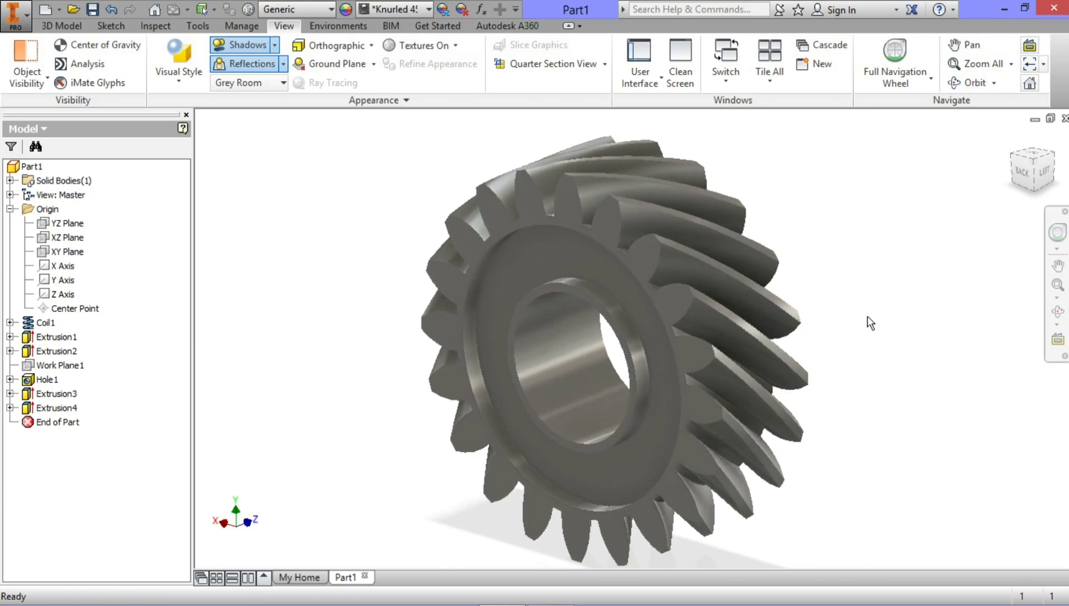
scroll(870, 324, down, 3)
scroll(844, 320, up, 4)
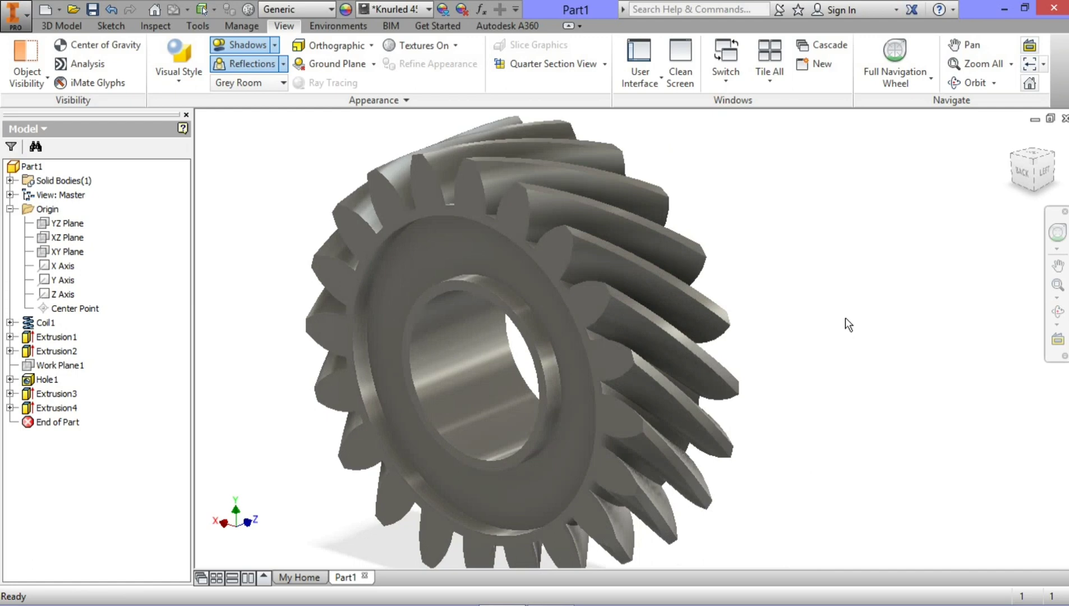
middle_drag(845, 317, 877, 312)
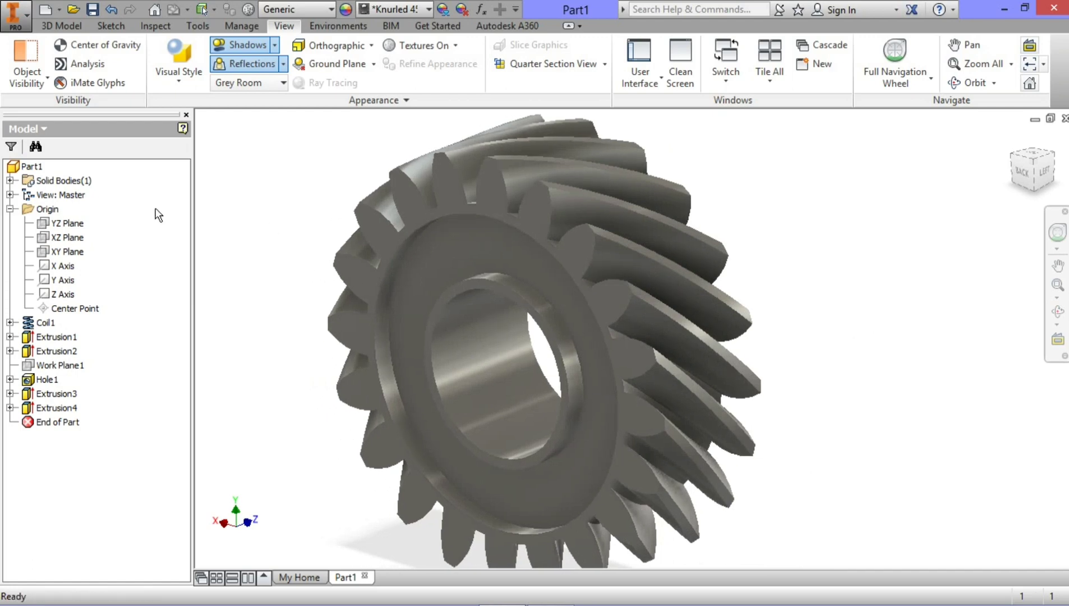
- Preview the Sky, Winter Day, Winter Night, Wonderland, Millennium, Deep Blue and Forest color schemes in the application options, and discard the changes
click(27, 16)
click(149, 446)
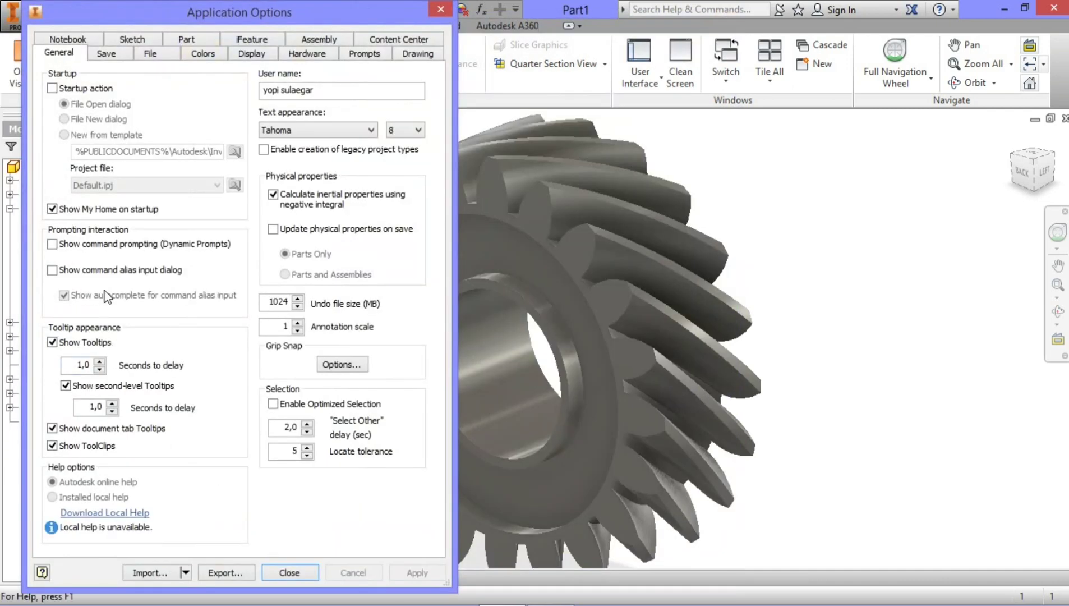
click(203, 53)
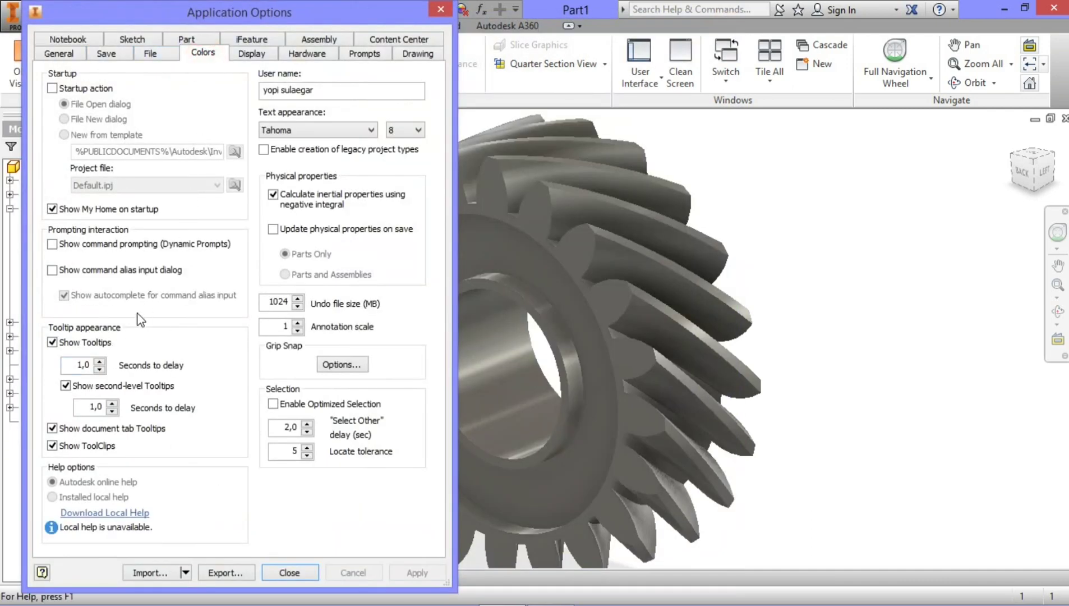
click(70, 380)
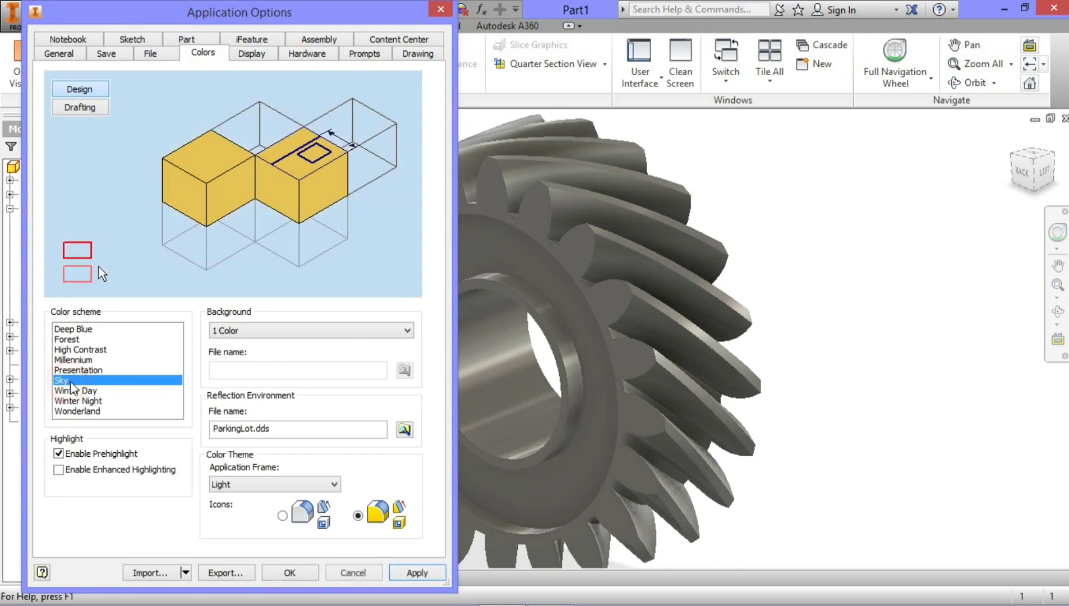
click(75, 391)
click(78, 401)
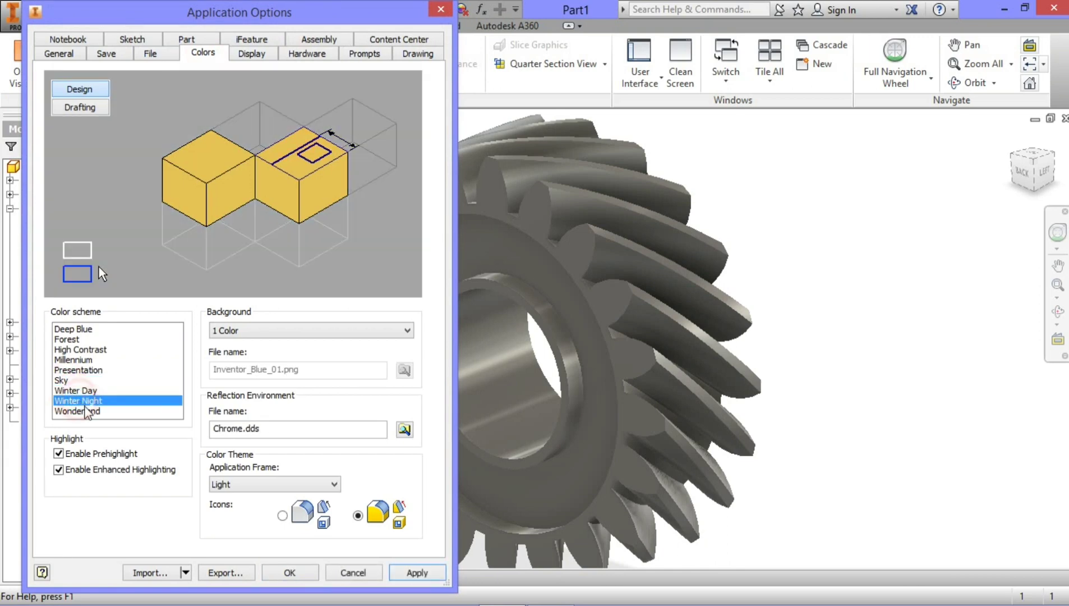
click(83, 411)
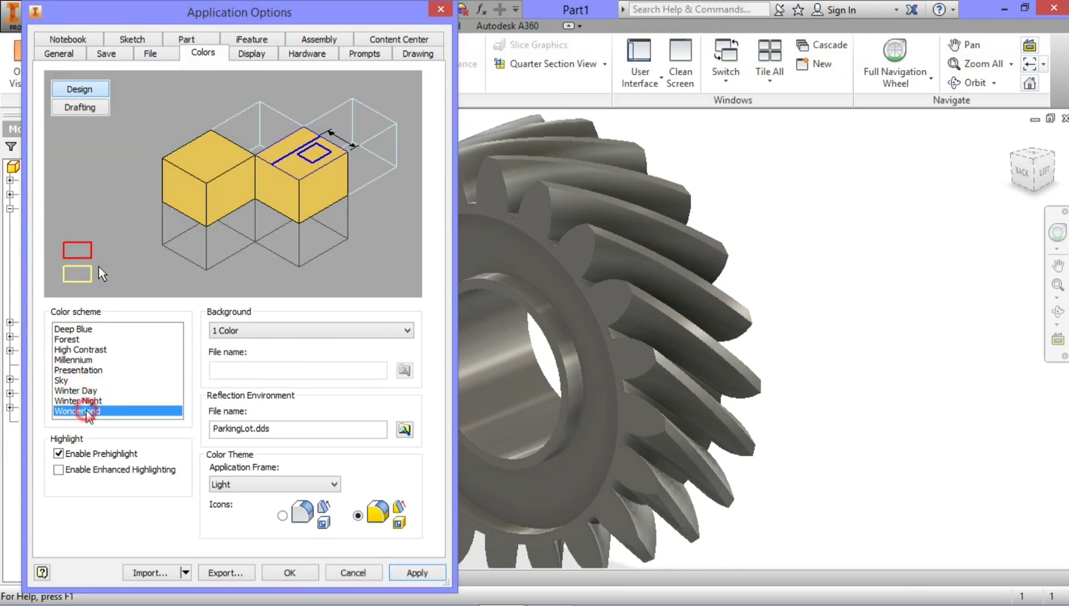
click(82, 360)
click(79, 330)
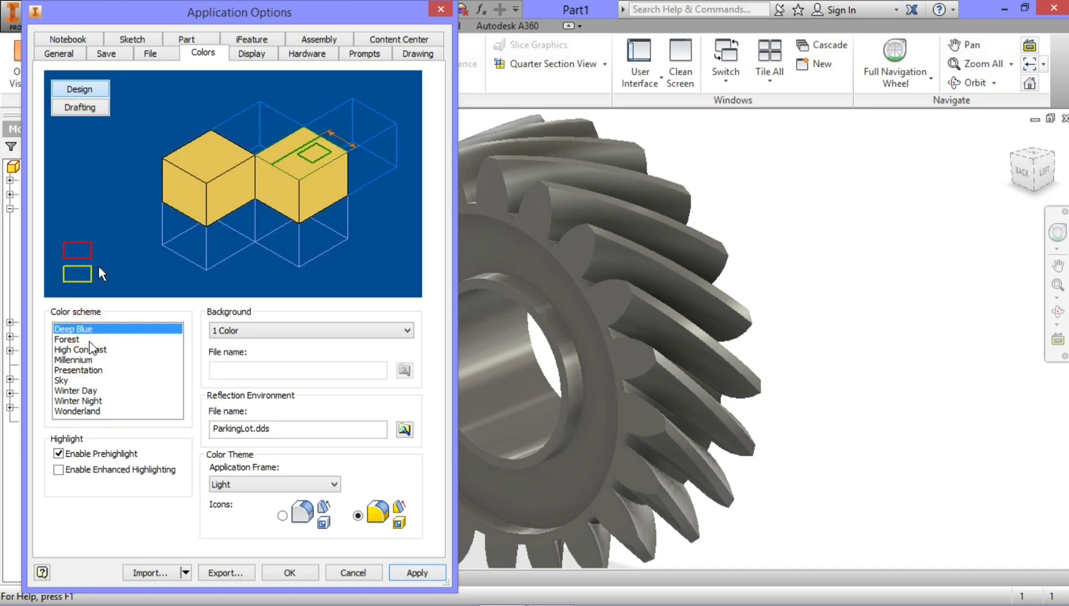
click(78, 339)
click(286, 334)
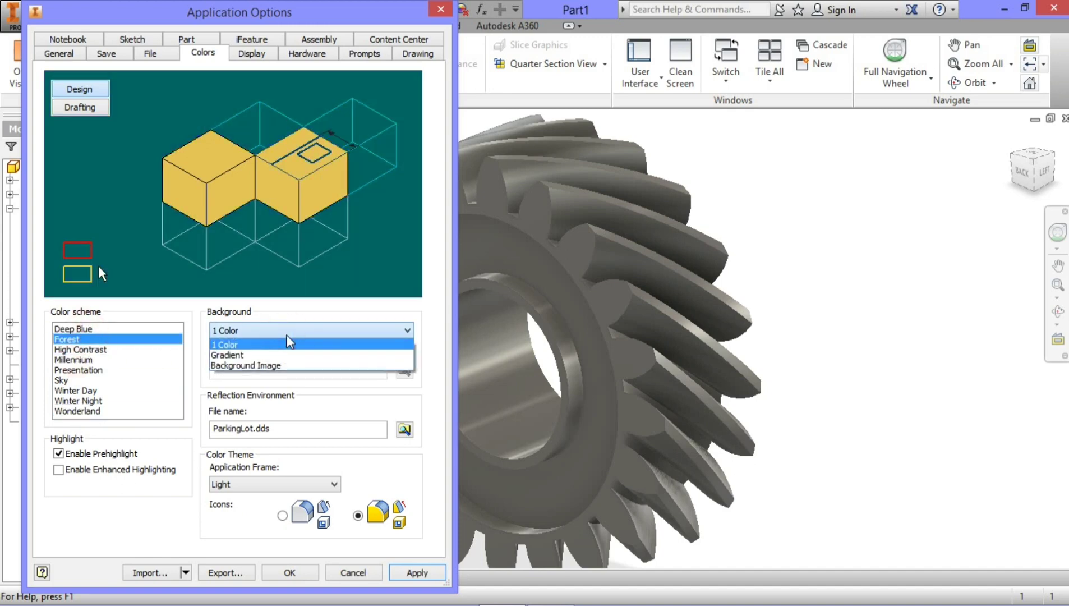
key(Escape)
key(Escape)
scroll(783, 401, down, 3)
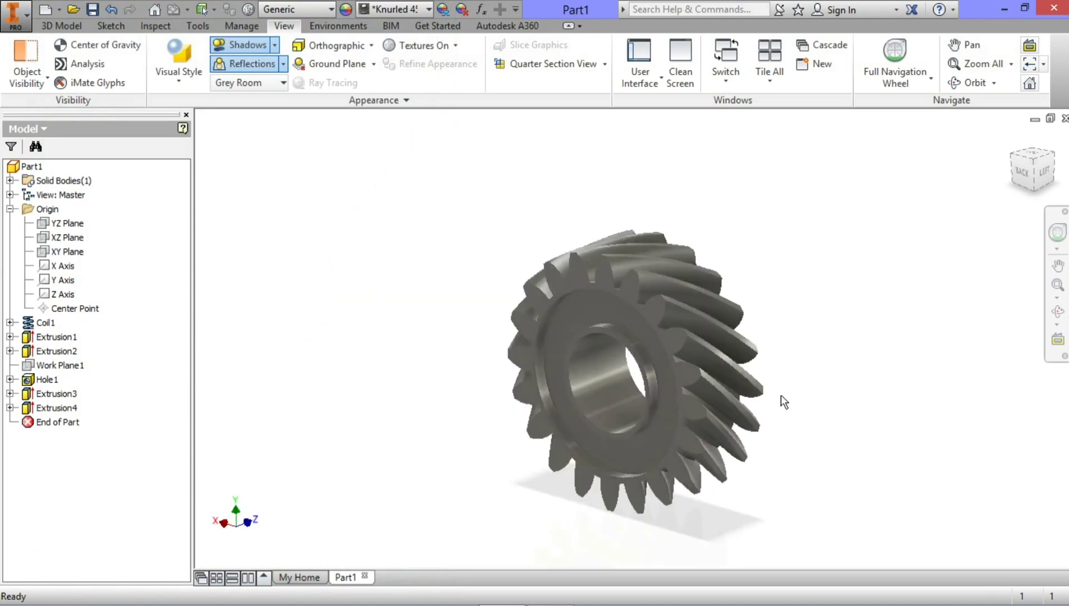
middle_drag(808, 381, 772, 388)
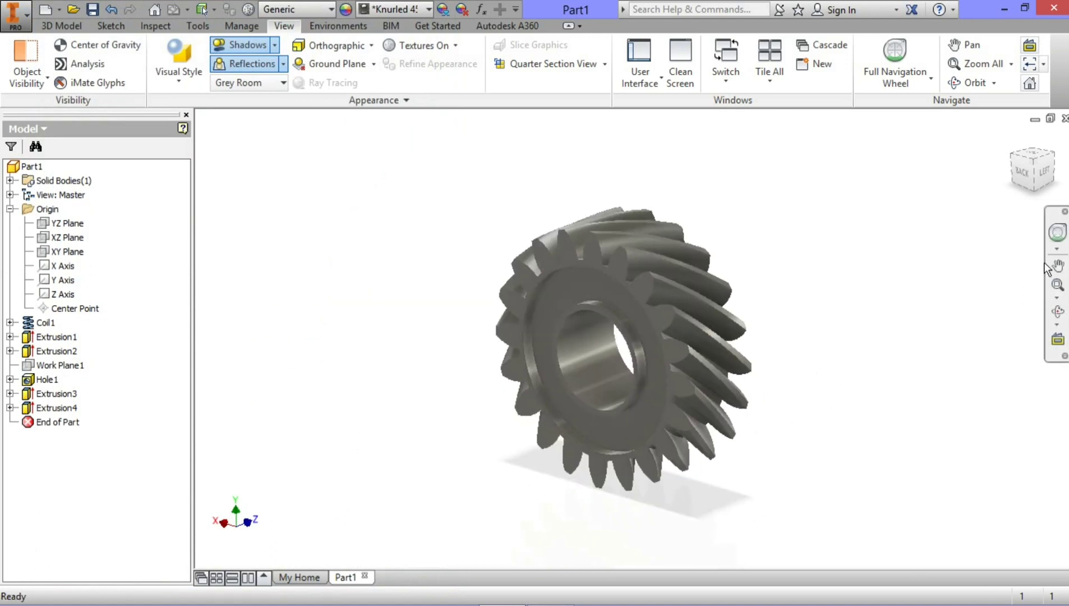
scroll(710, 265, up, 3)
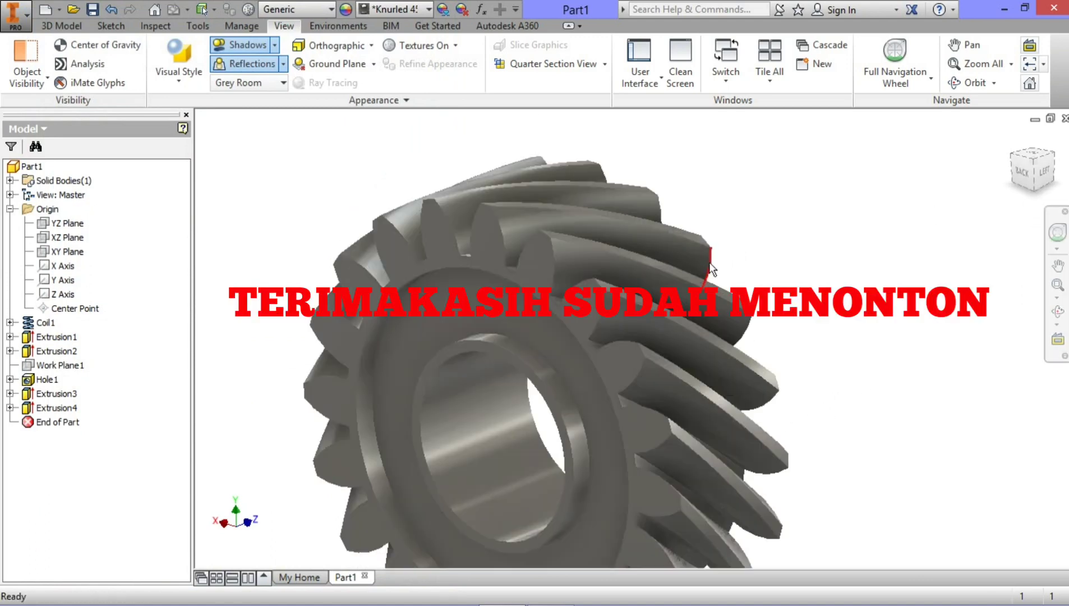
mouse_move(811, 226)
middle_down()
mouse_move(829, 203)
mouse_move(806, 233)
middle_up()
scroll(826, 212, down, 3)
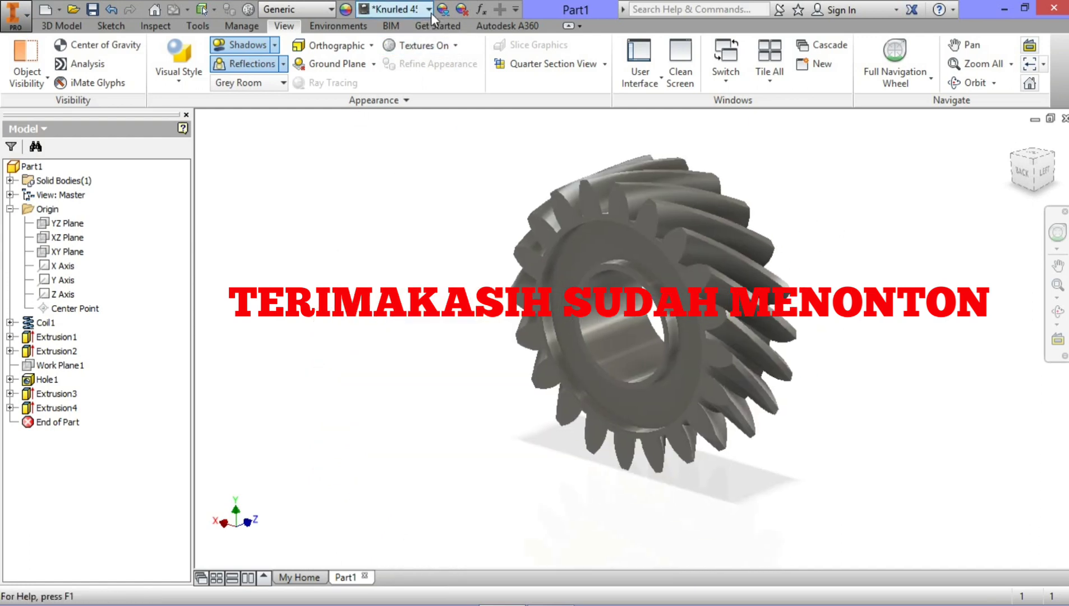